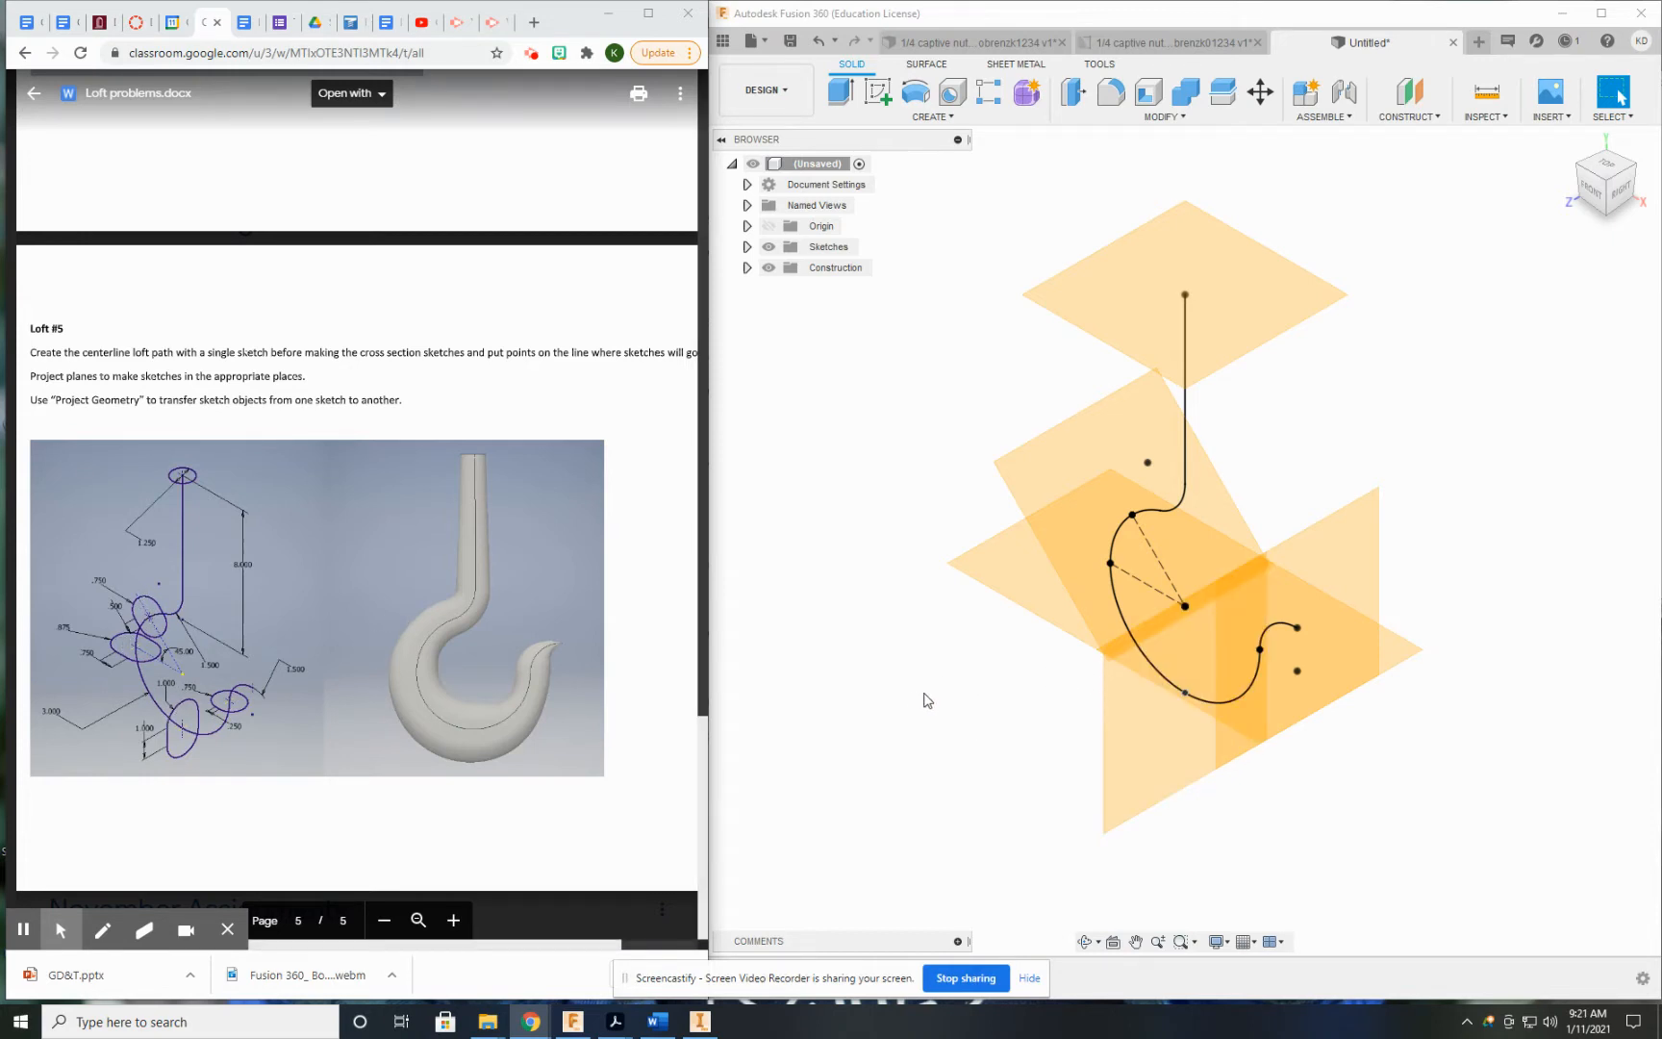
pyautogui.keyDown('shift'); pyautogui.moveTo(926, 699); pyautogui.dragTo(985, 639, button='middle'); pyautogui.keyUp('shift')
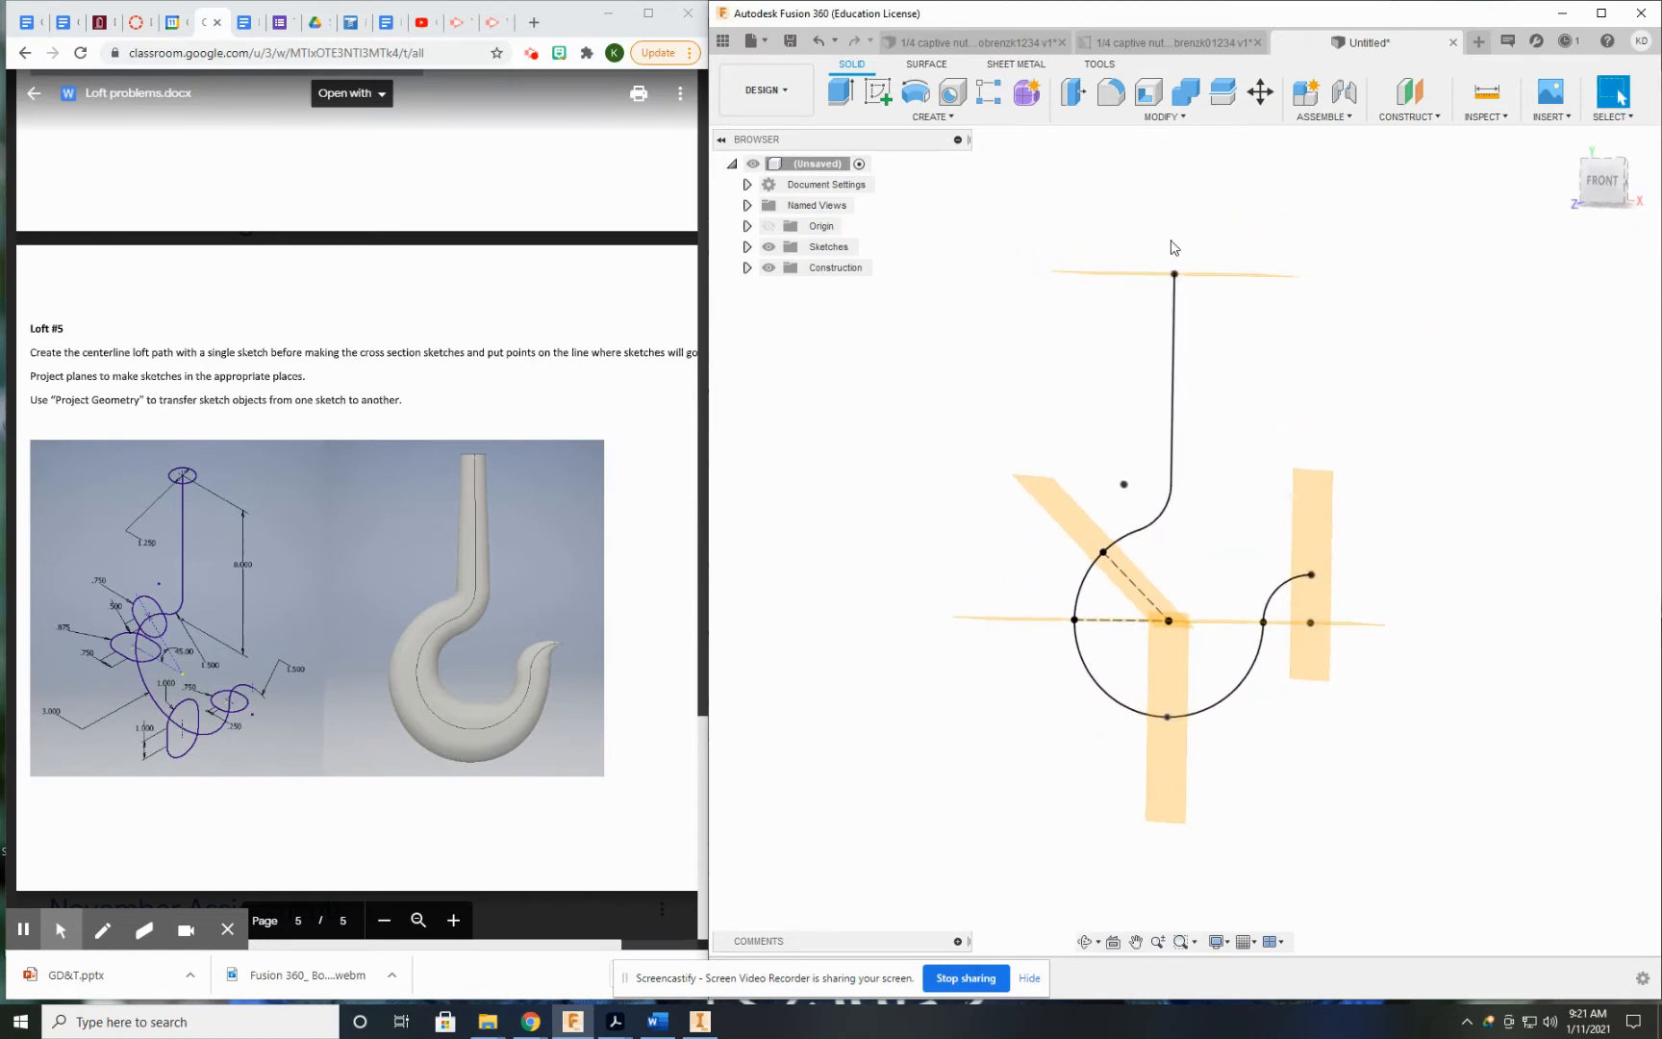
pyautogui.click(1410, 113)
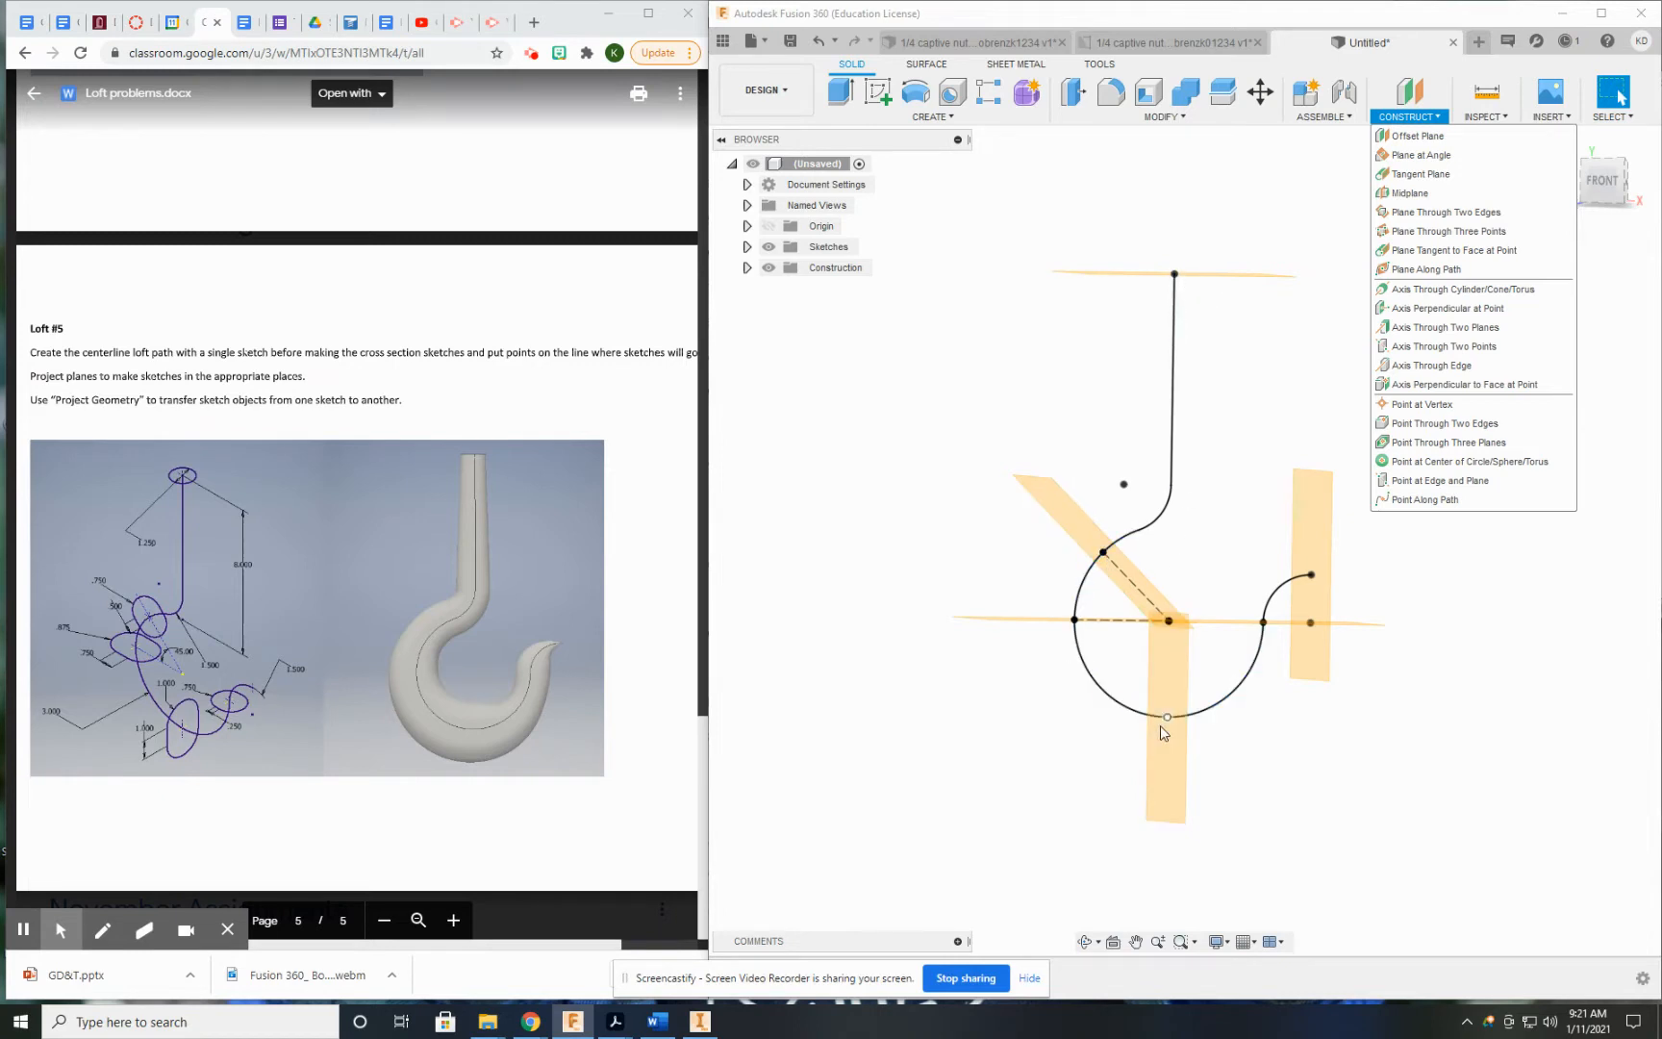
pyautogui.moveTo(1161, 728)
pyautogui.keyDown('shift'); pyautogui.mouseDown(button='middle')
pyautogui.moveTo(1186, 709)
pyautogui.moveTo(1160, 726)
pyautogui.moveTo(1171, 713)
pyautogui.moveTo(1135, 692)
pyautogui.mouseUp(button='middle'); pyautogui.keyUp('shift')
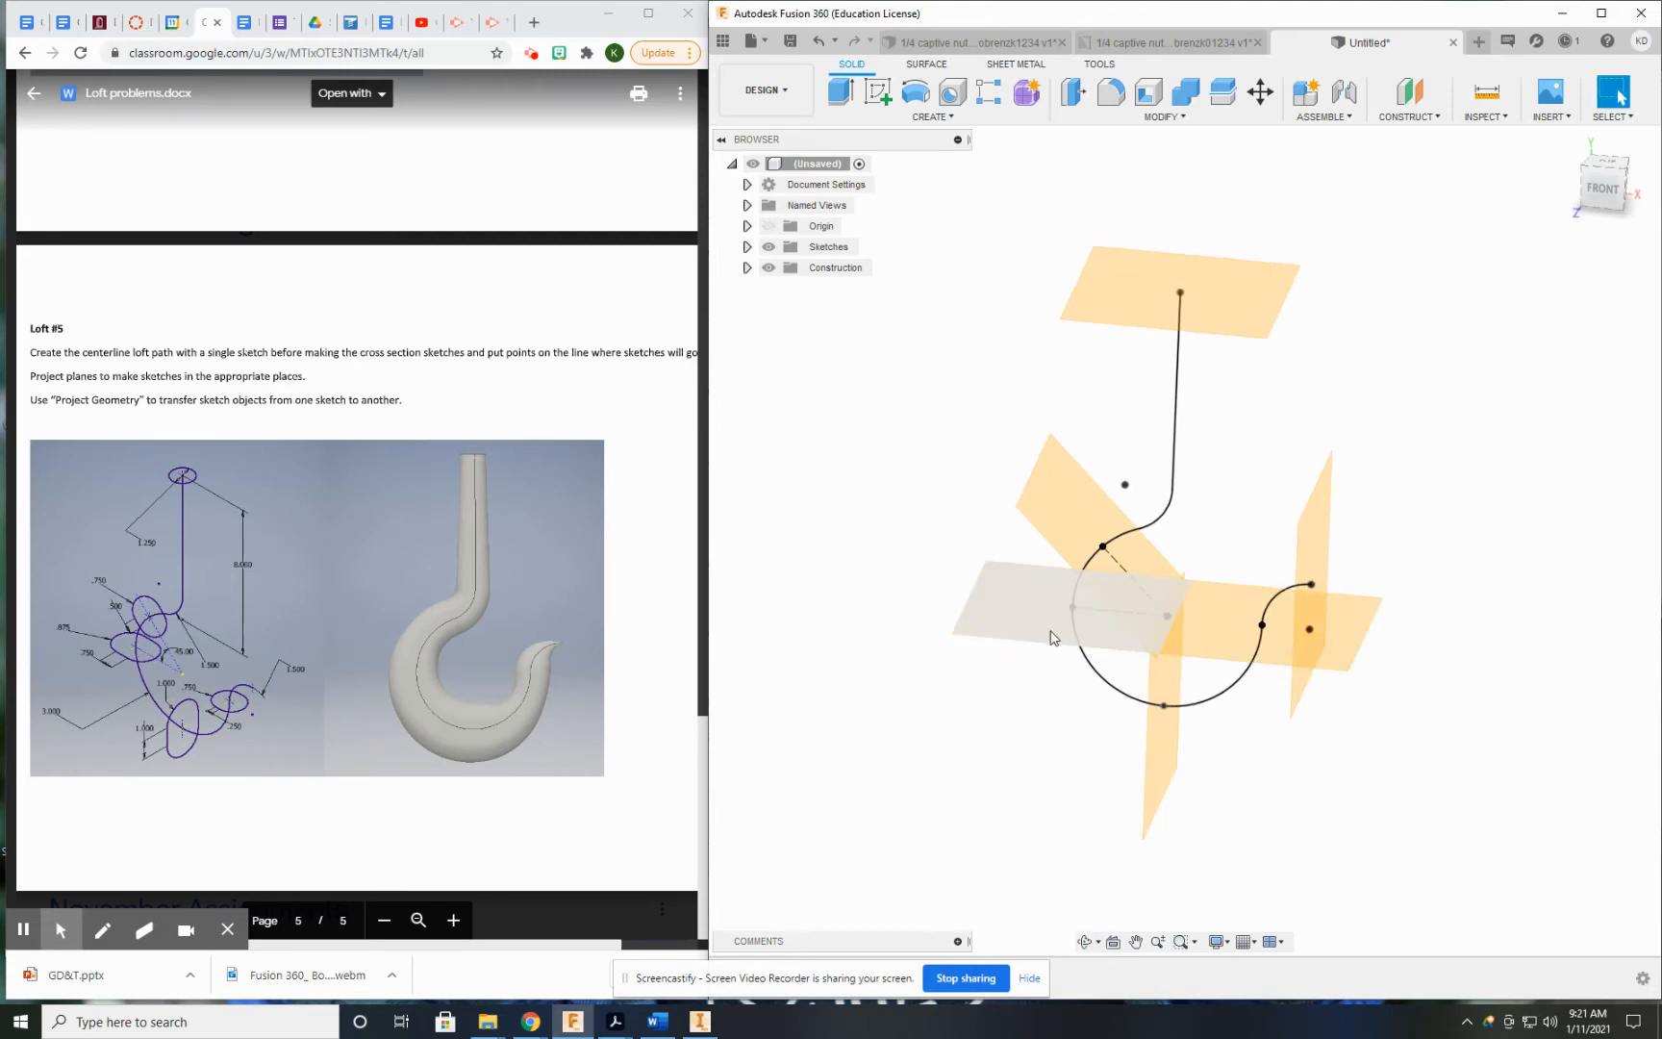
pyautogui.keyDown('shift'); pyautogui.moveTo(1053, 637); pyautogui.dragTo(1240, 623, button='middle'); pyautogui.keyUp('shift')
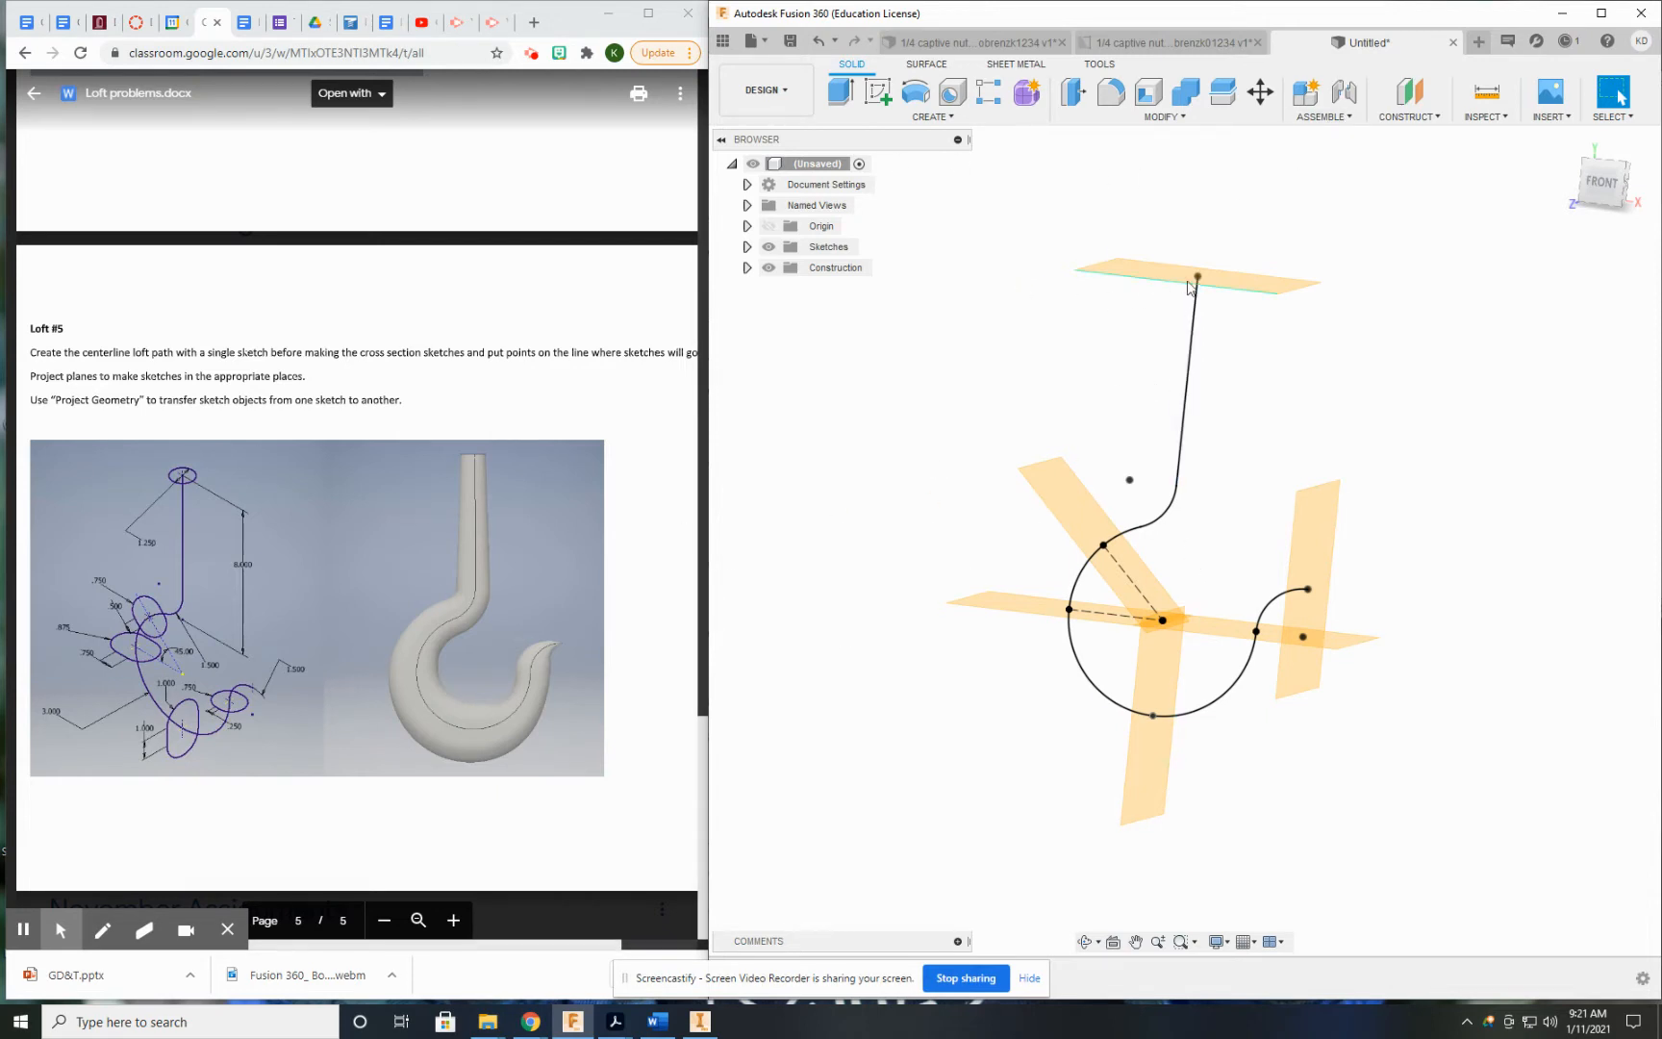
# - Sketch a circle about 2.24 in in diameter on the uppermost construction plane, centred on the top end of the hook path
pyautogui.click(859, 88)
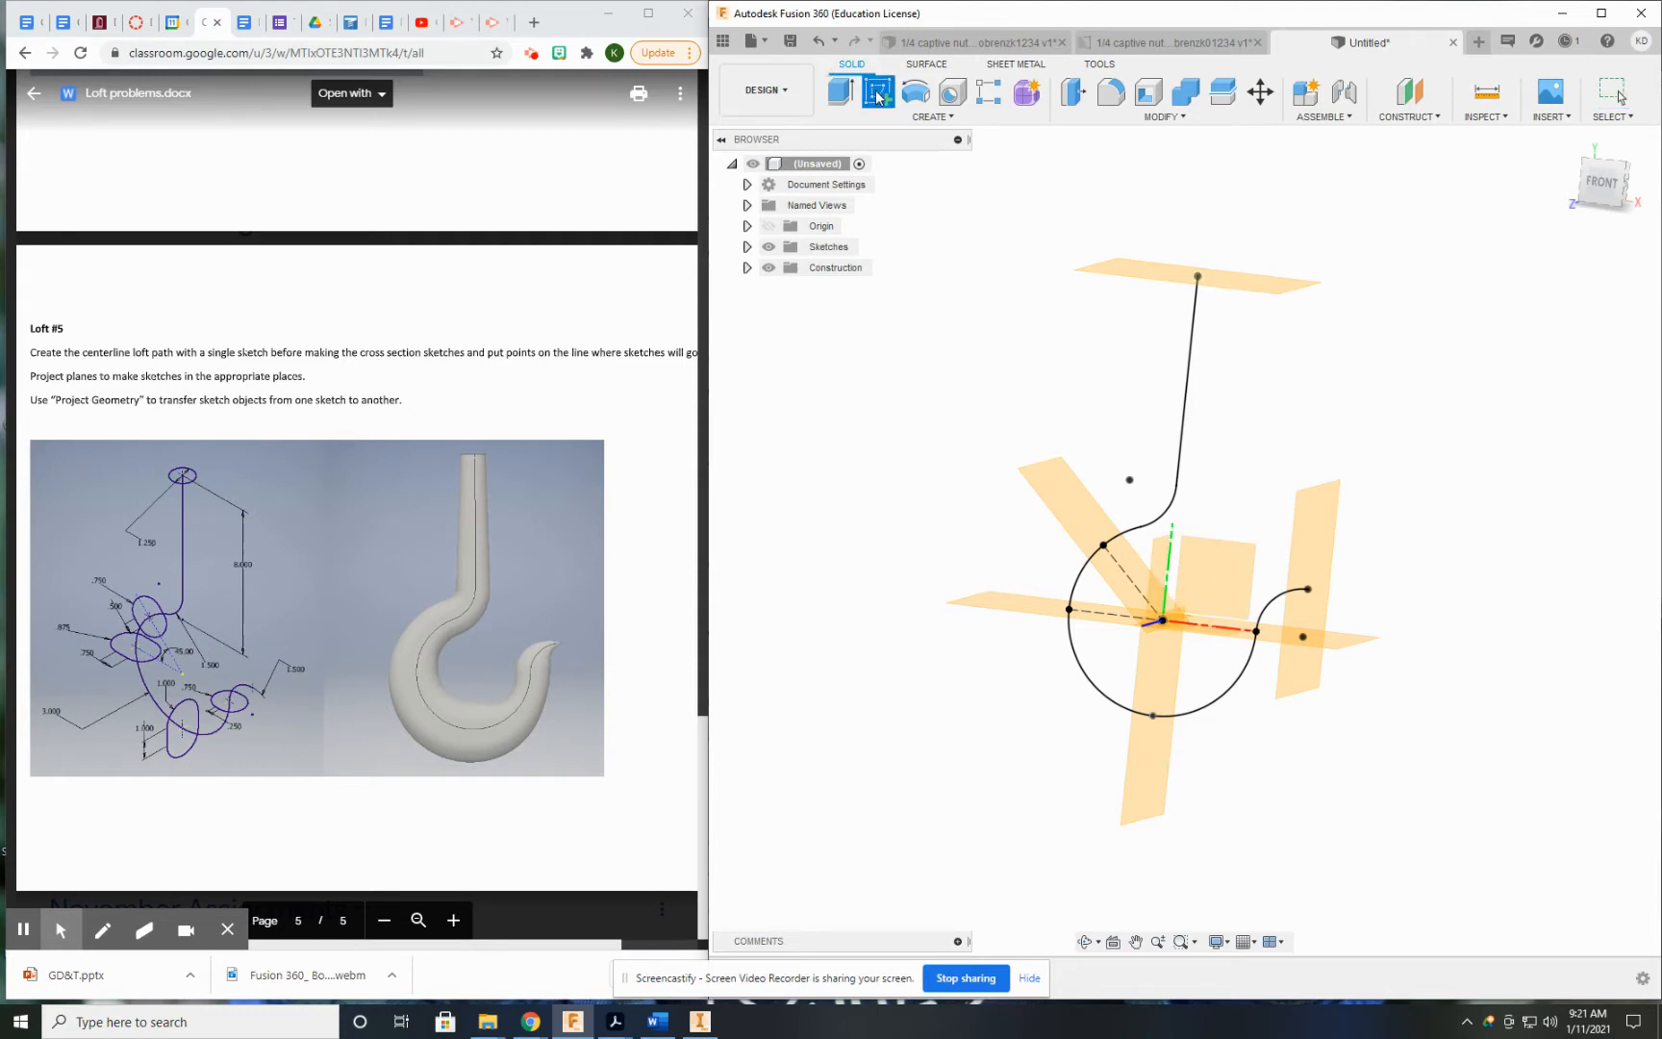
pyautogui.click(1258, 286)
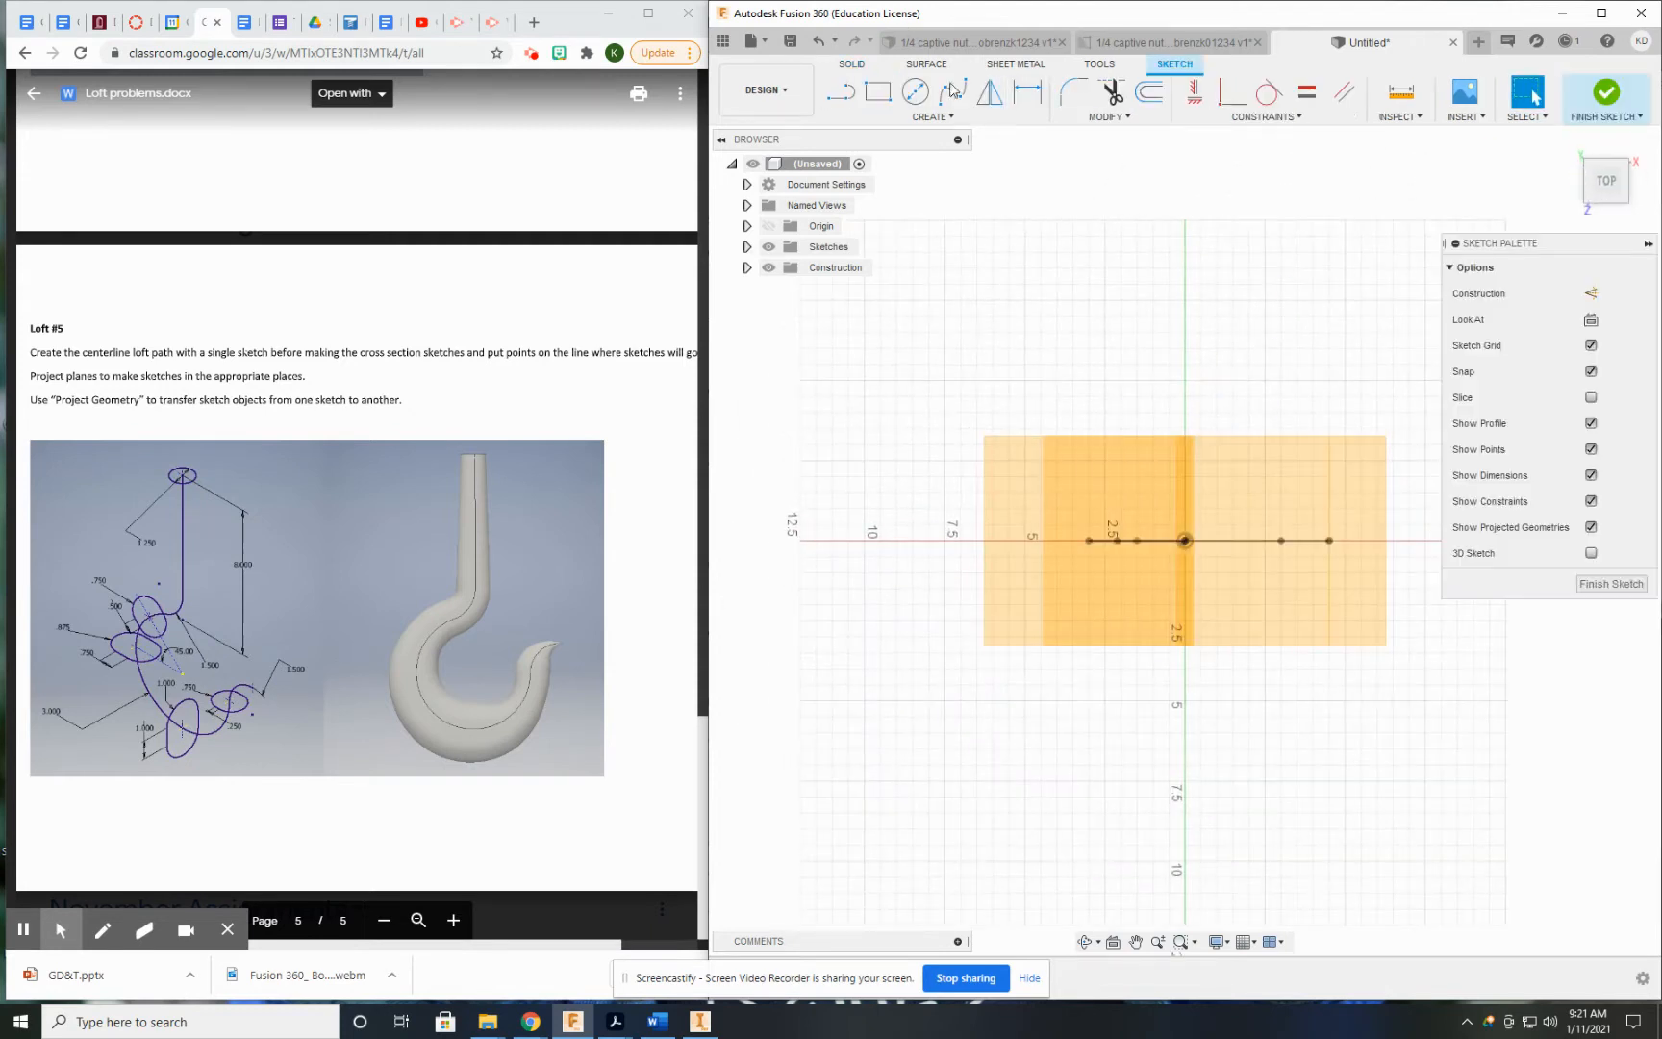
pyautogui.press('c')
pyautogui.click(1184, 540)
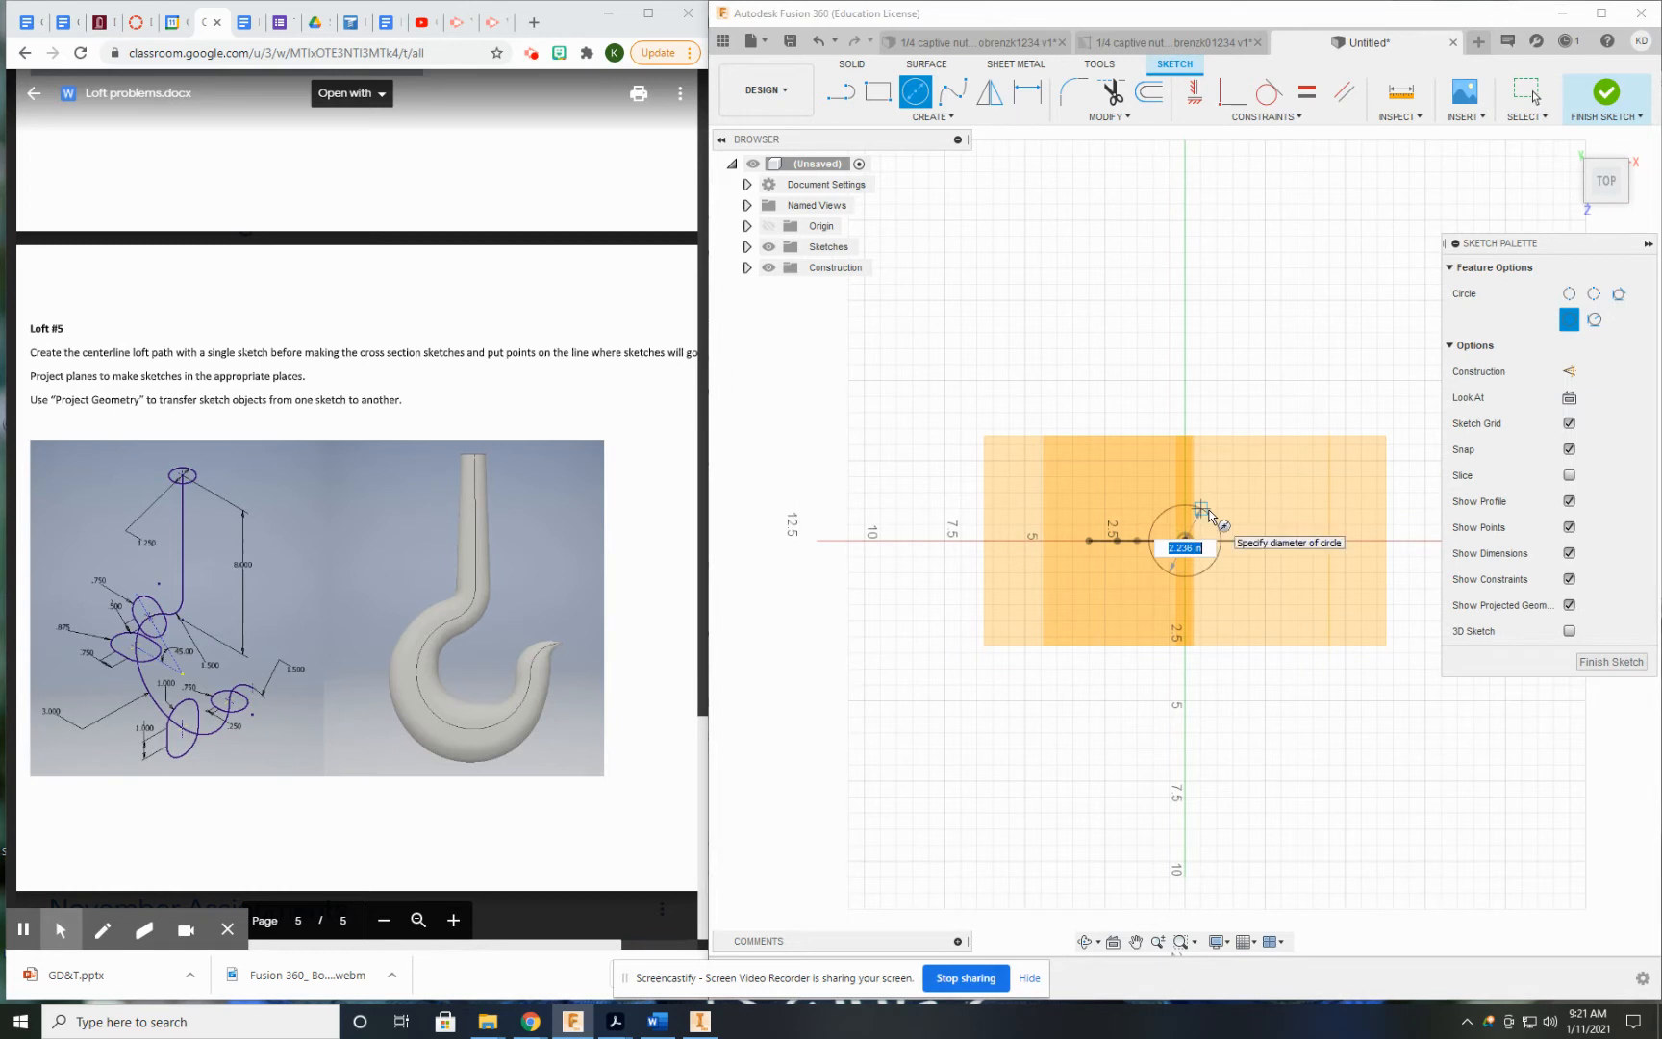
pyautogui.click(1211, 515)
# - Set the circle's diameter to 1.25 in and finish the sketch
pyautogui.click(1027, 92)
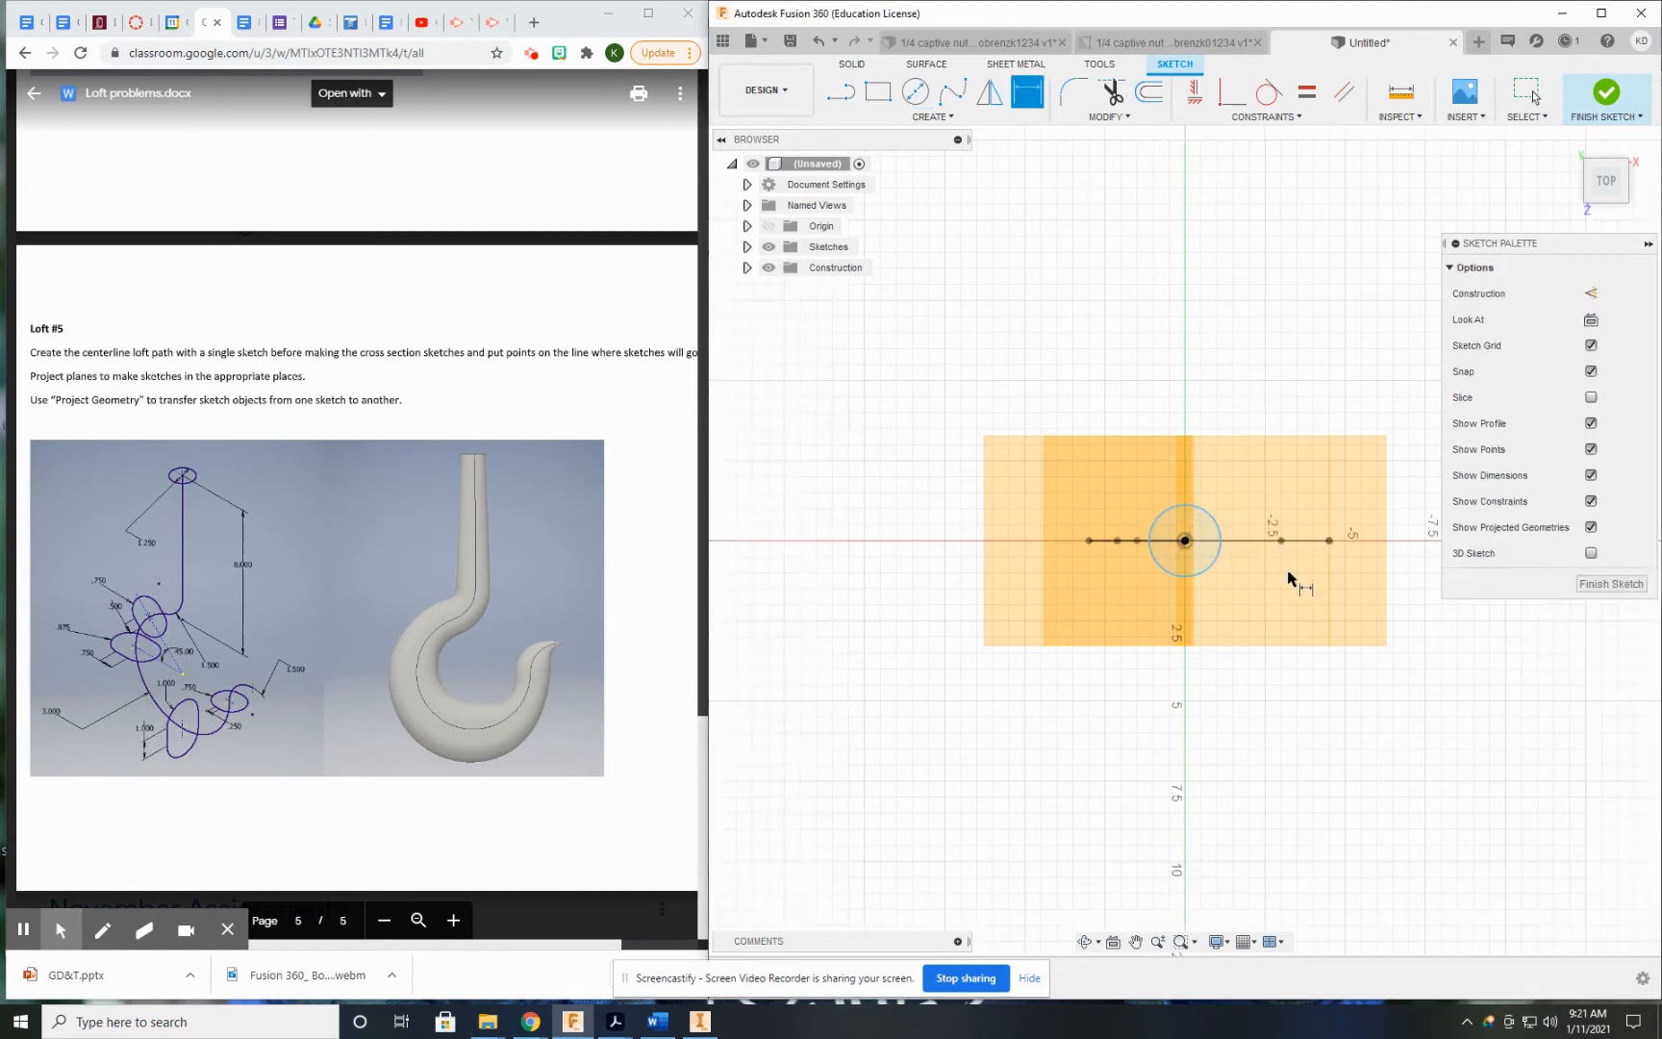
pyautogui.click(1159, 520)
pyautogui.click(1117, 404)
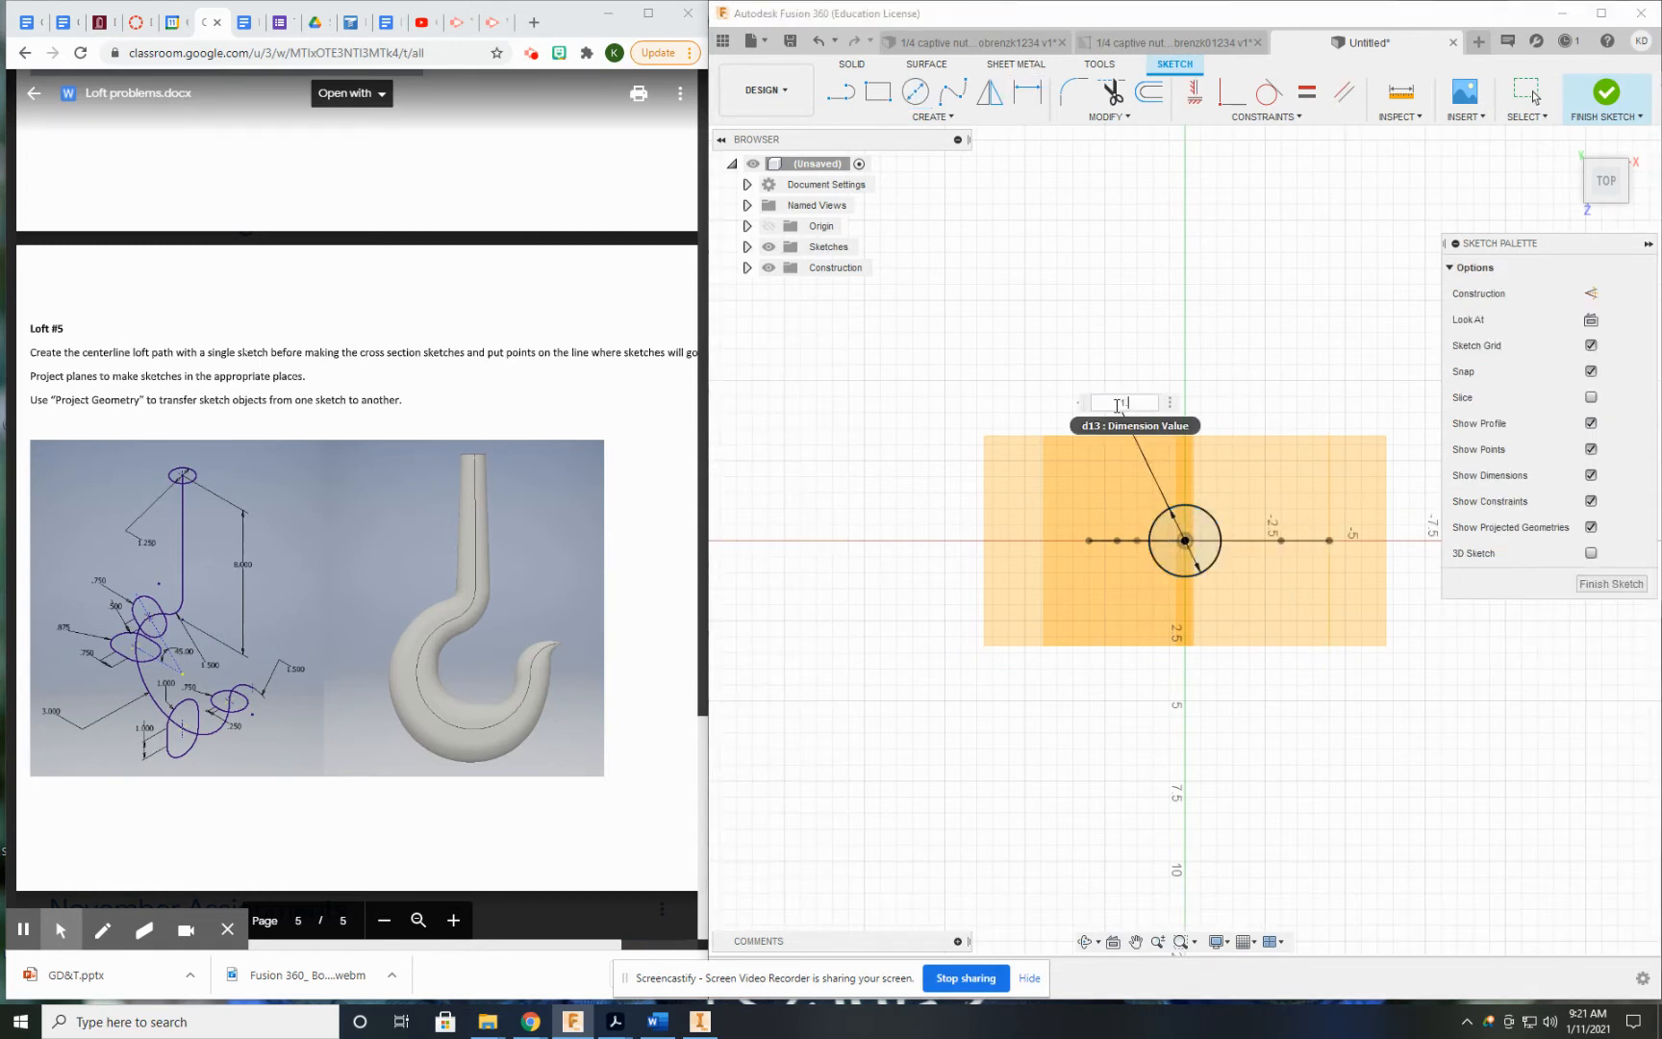
pyautogui.write('1.25')
pyautogui.press('Return')
pyautogui.scroll(3, 1095, 541)
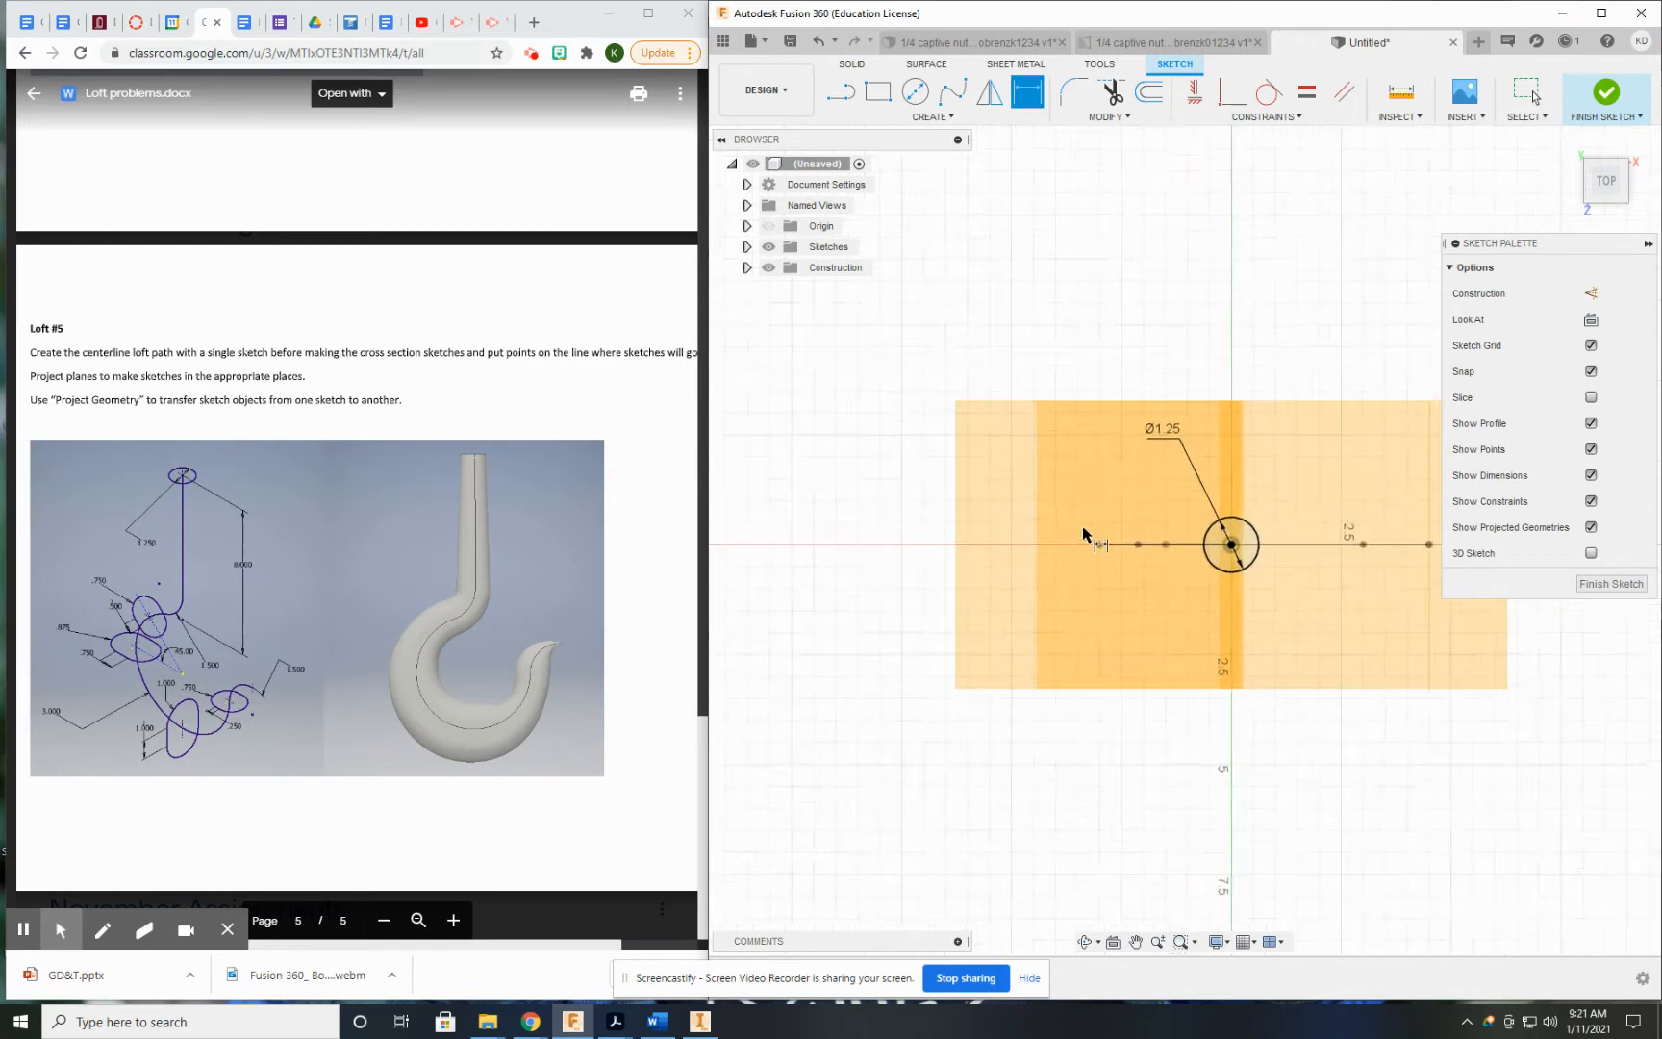
pyautogui.click(1606, 97)
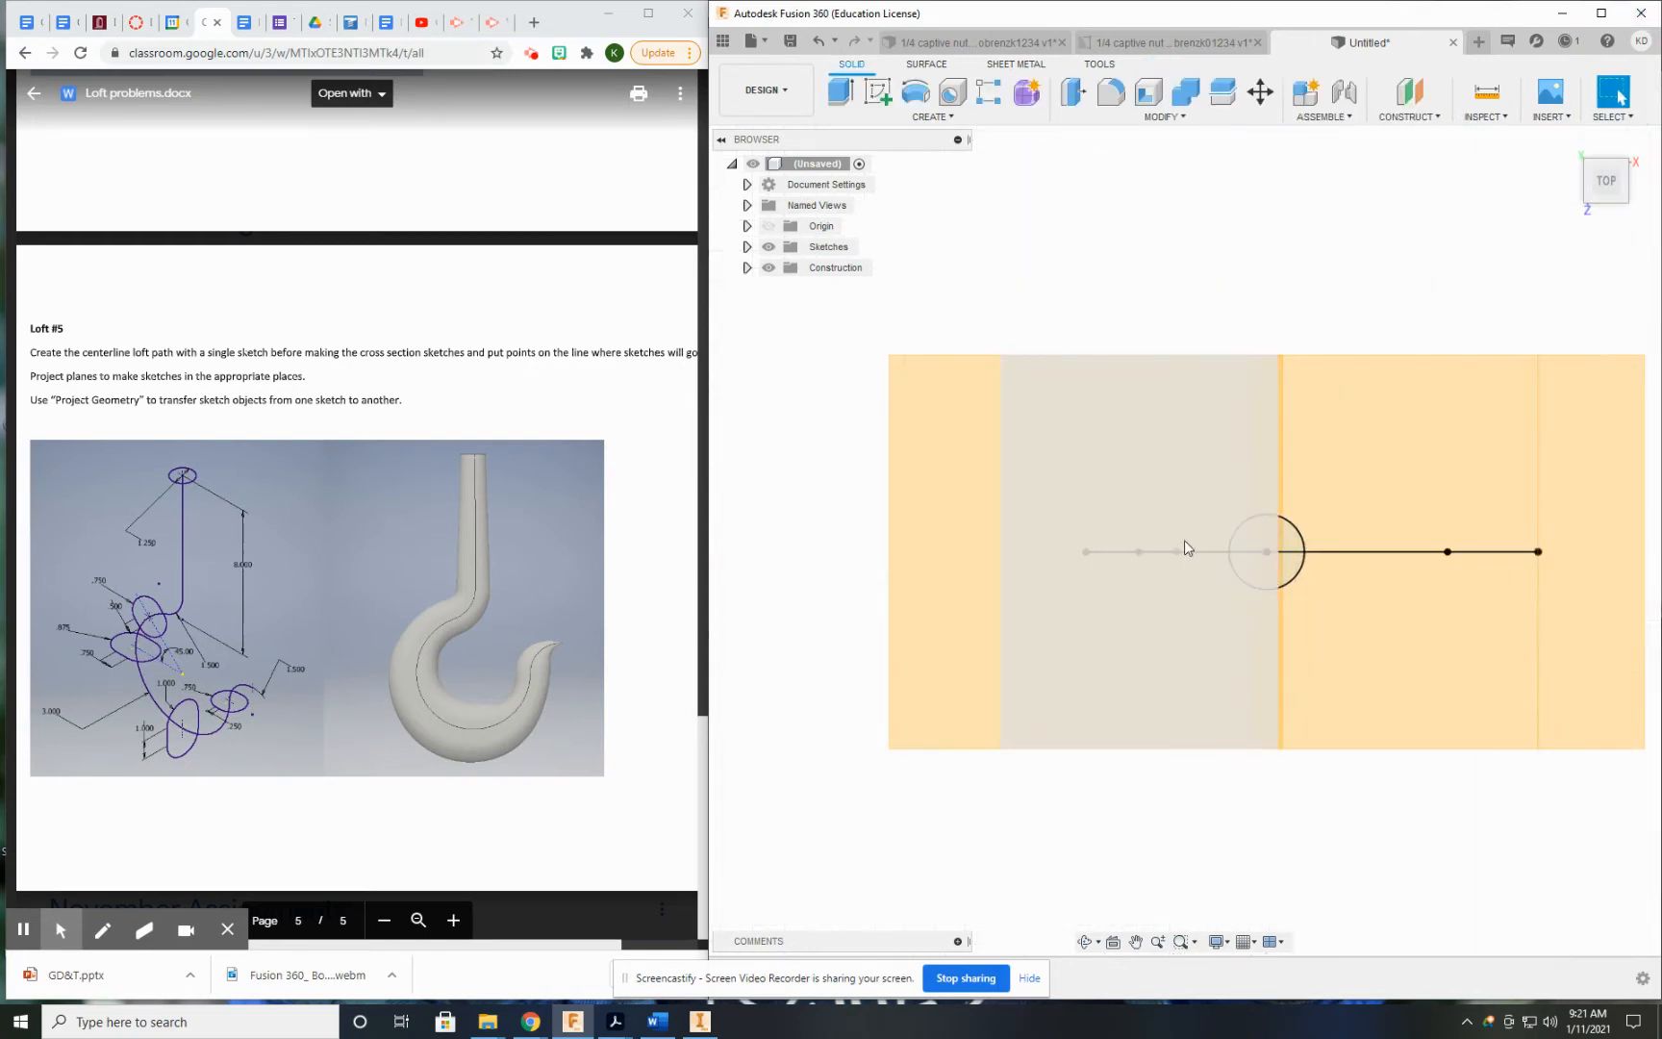
# - Start a sketch on the angled construction plane at the hook's upper bend
pyautogui.moveTo(1291, 603)
pyautogui.keyDown('shift'); pyautogui.mouseDown(button='middle')
pyautogui.moveTo(1229, 611)
pyautogui.moveTo(1187, 585)
pyautogui.moveTo(1150, 605)
pyautogui.moveTo(1218, 638)
pyautogui.moveTo(1183, 625)
pyautogui.mouseUp(button='middle'); pyautogui.keyUp('shift')
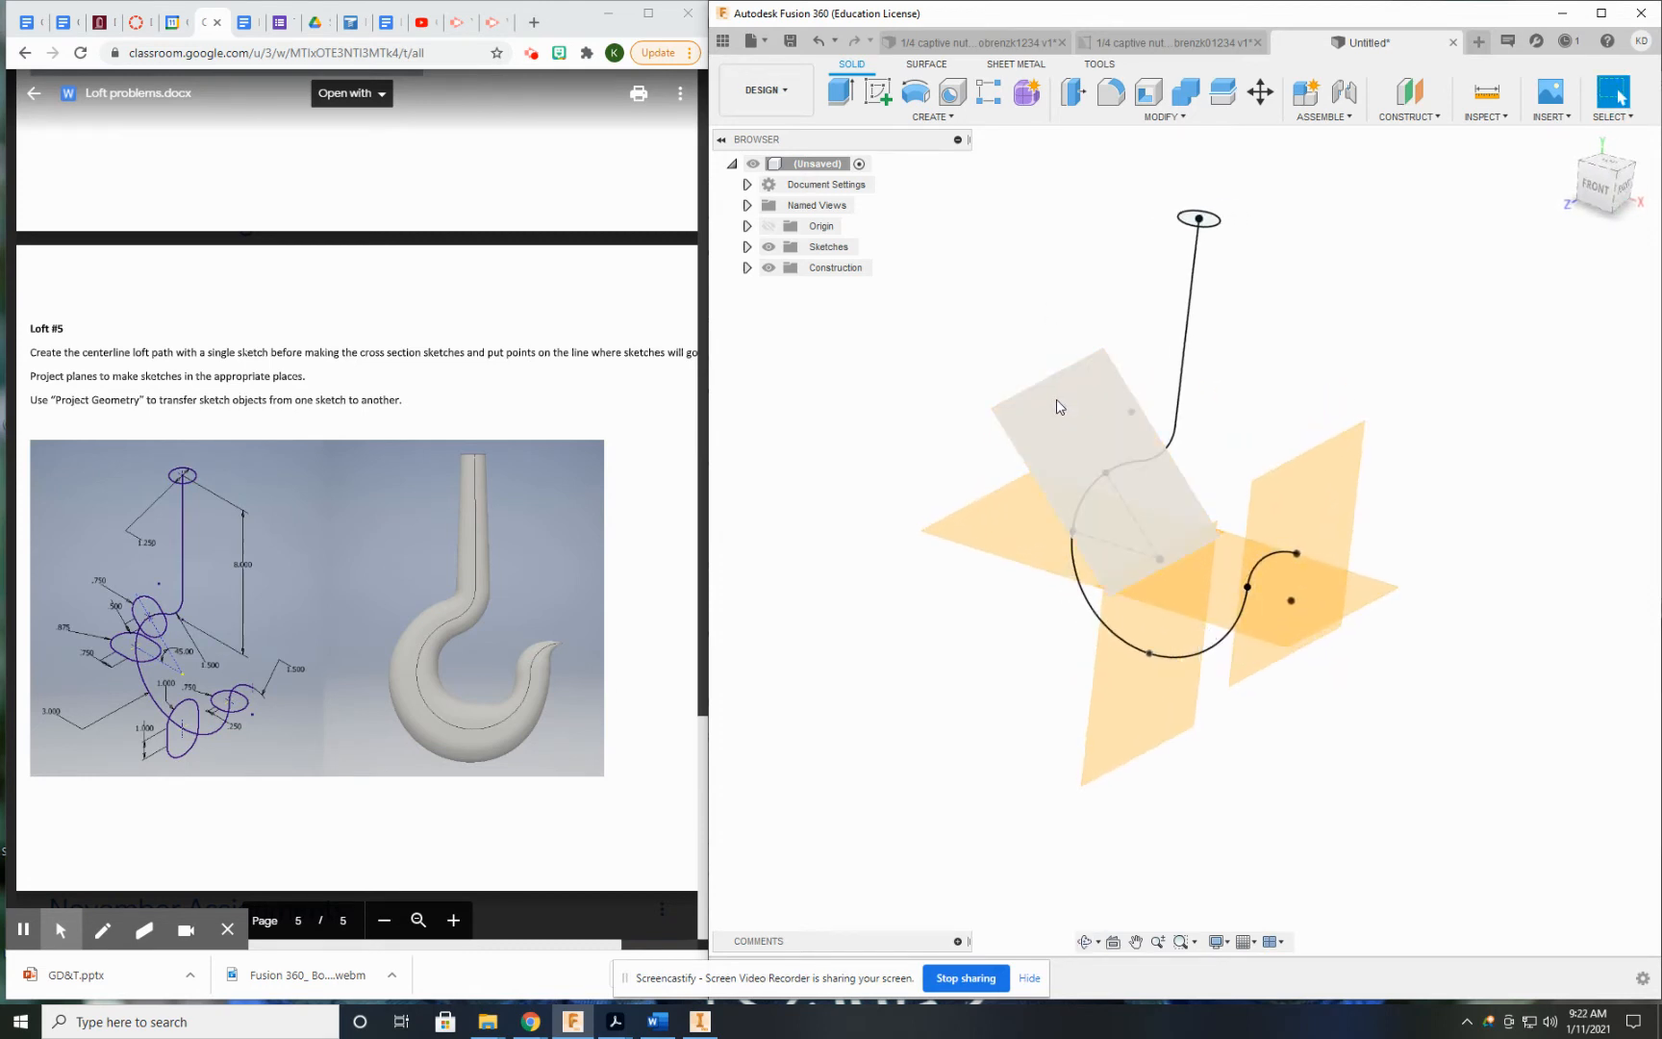
pyautogui.click(878, 92)
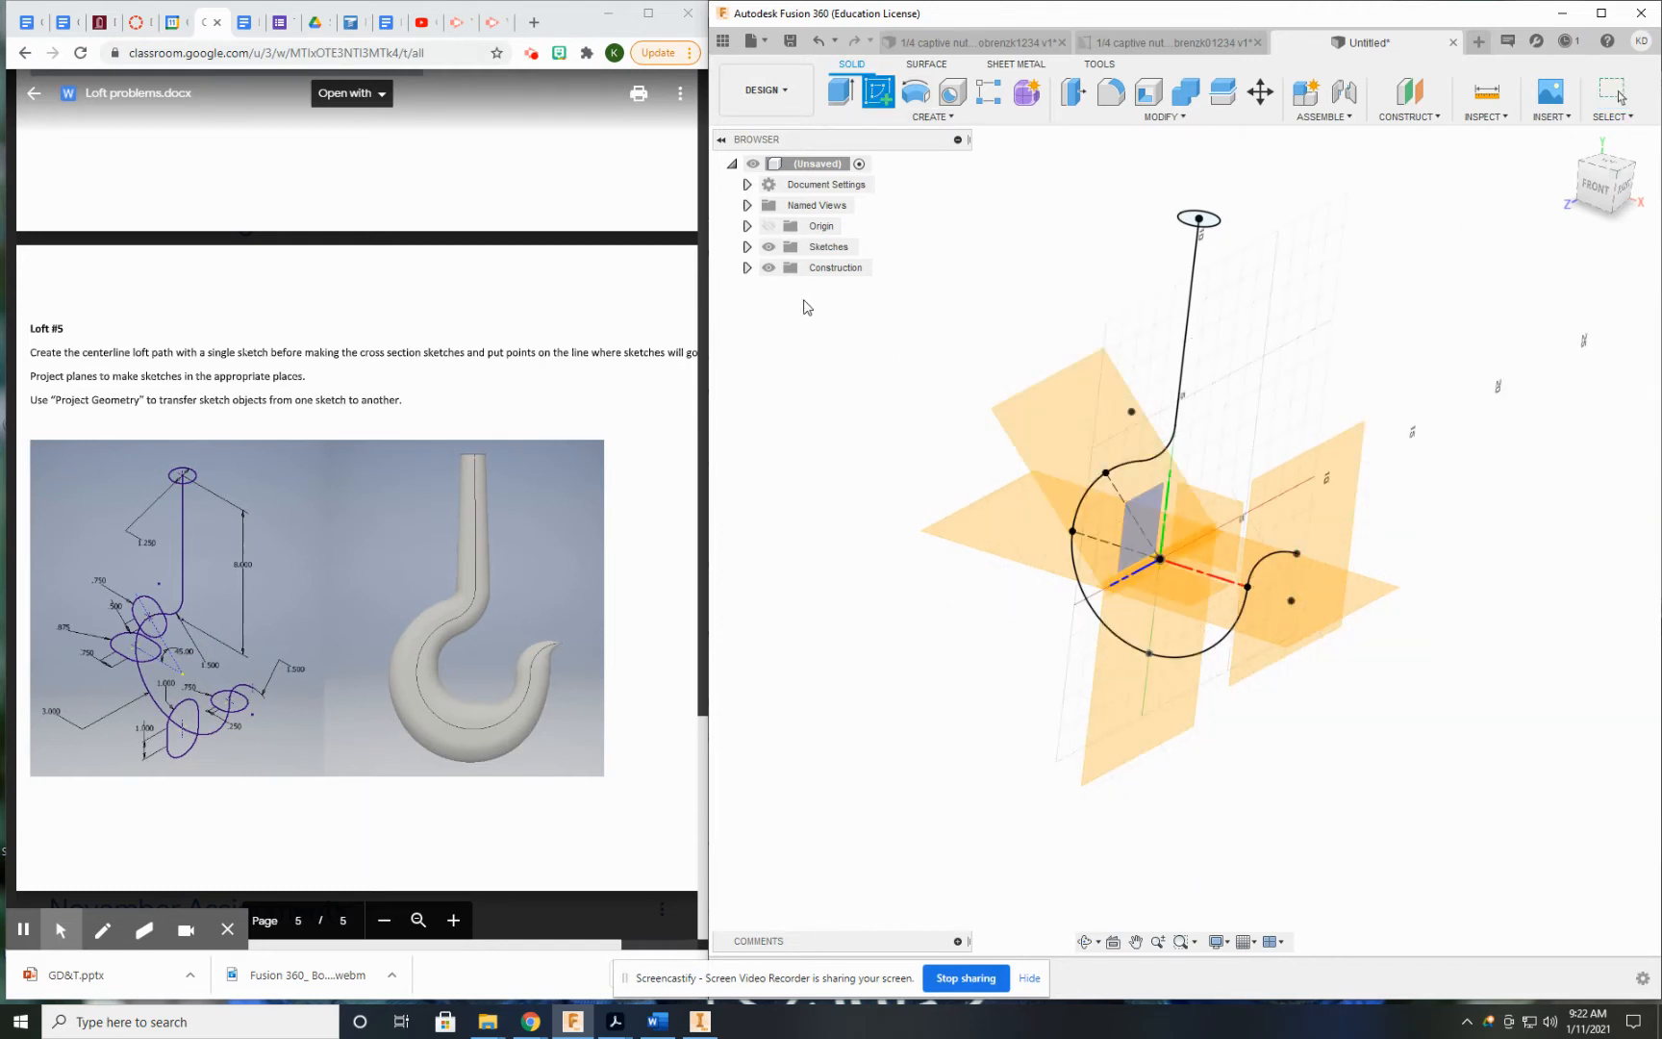
pyautogui.click(747, 267)
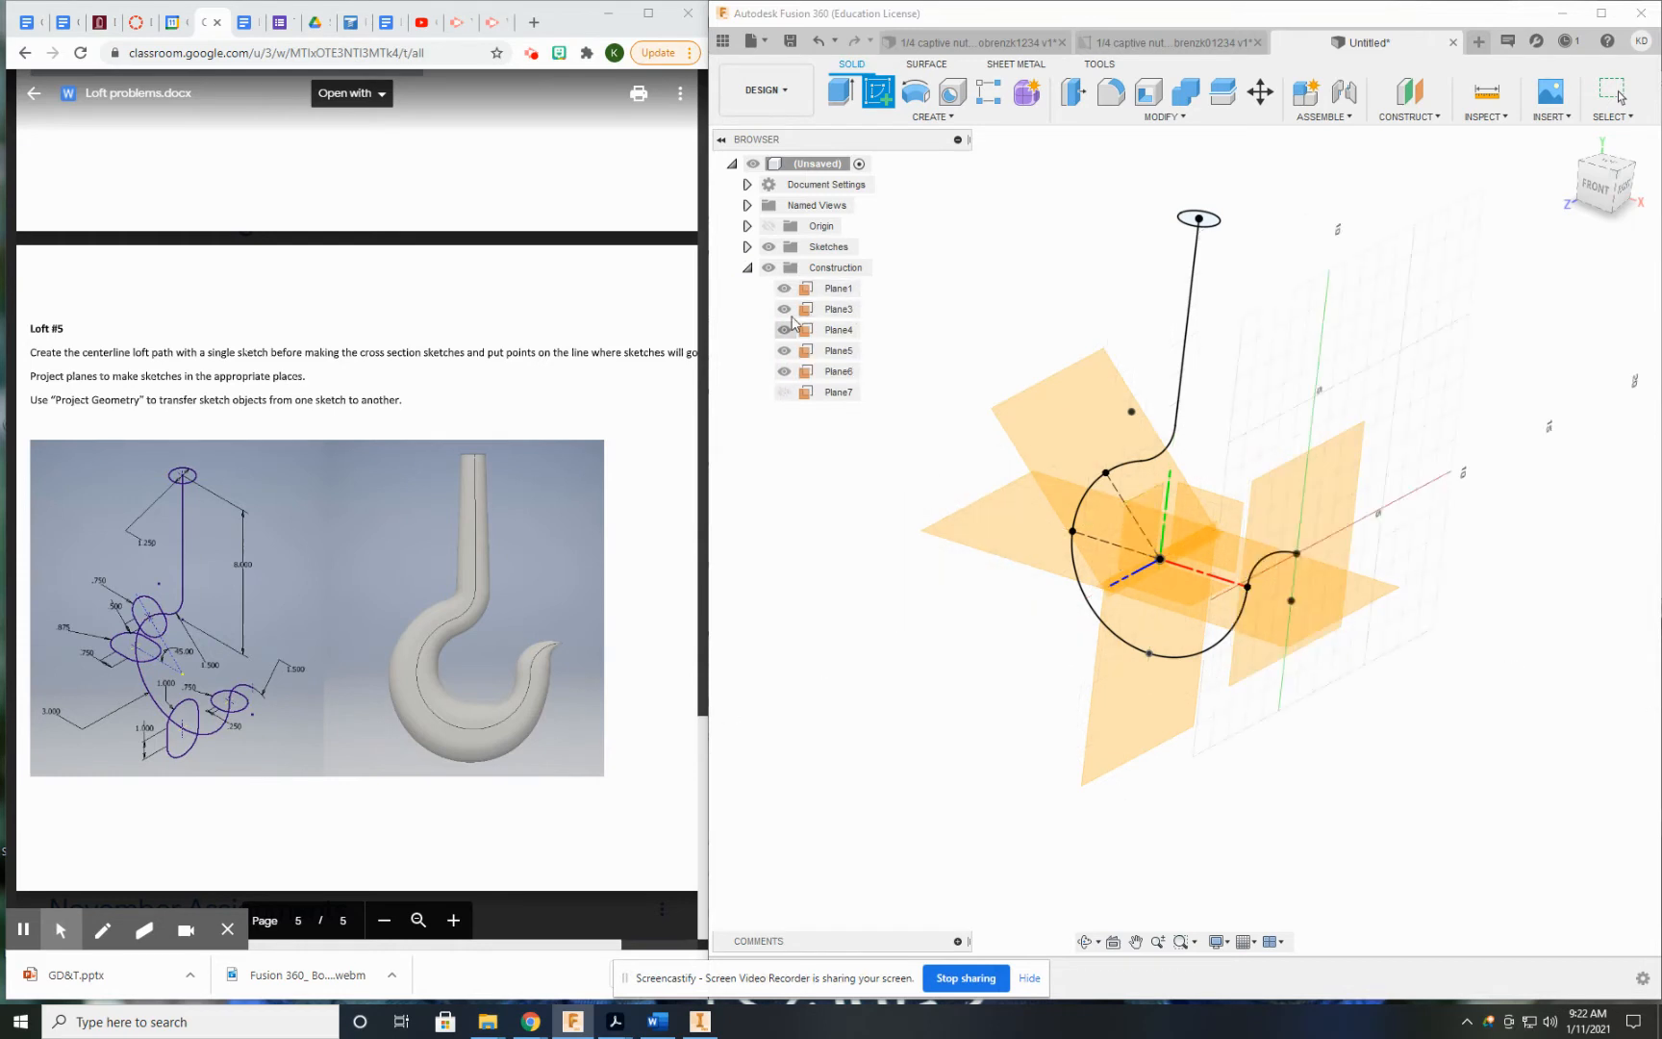
pyautogui.click(784, 391)
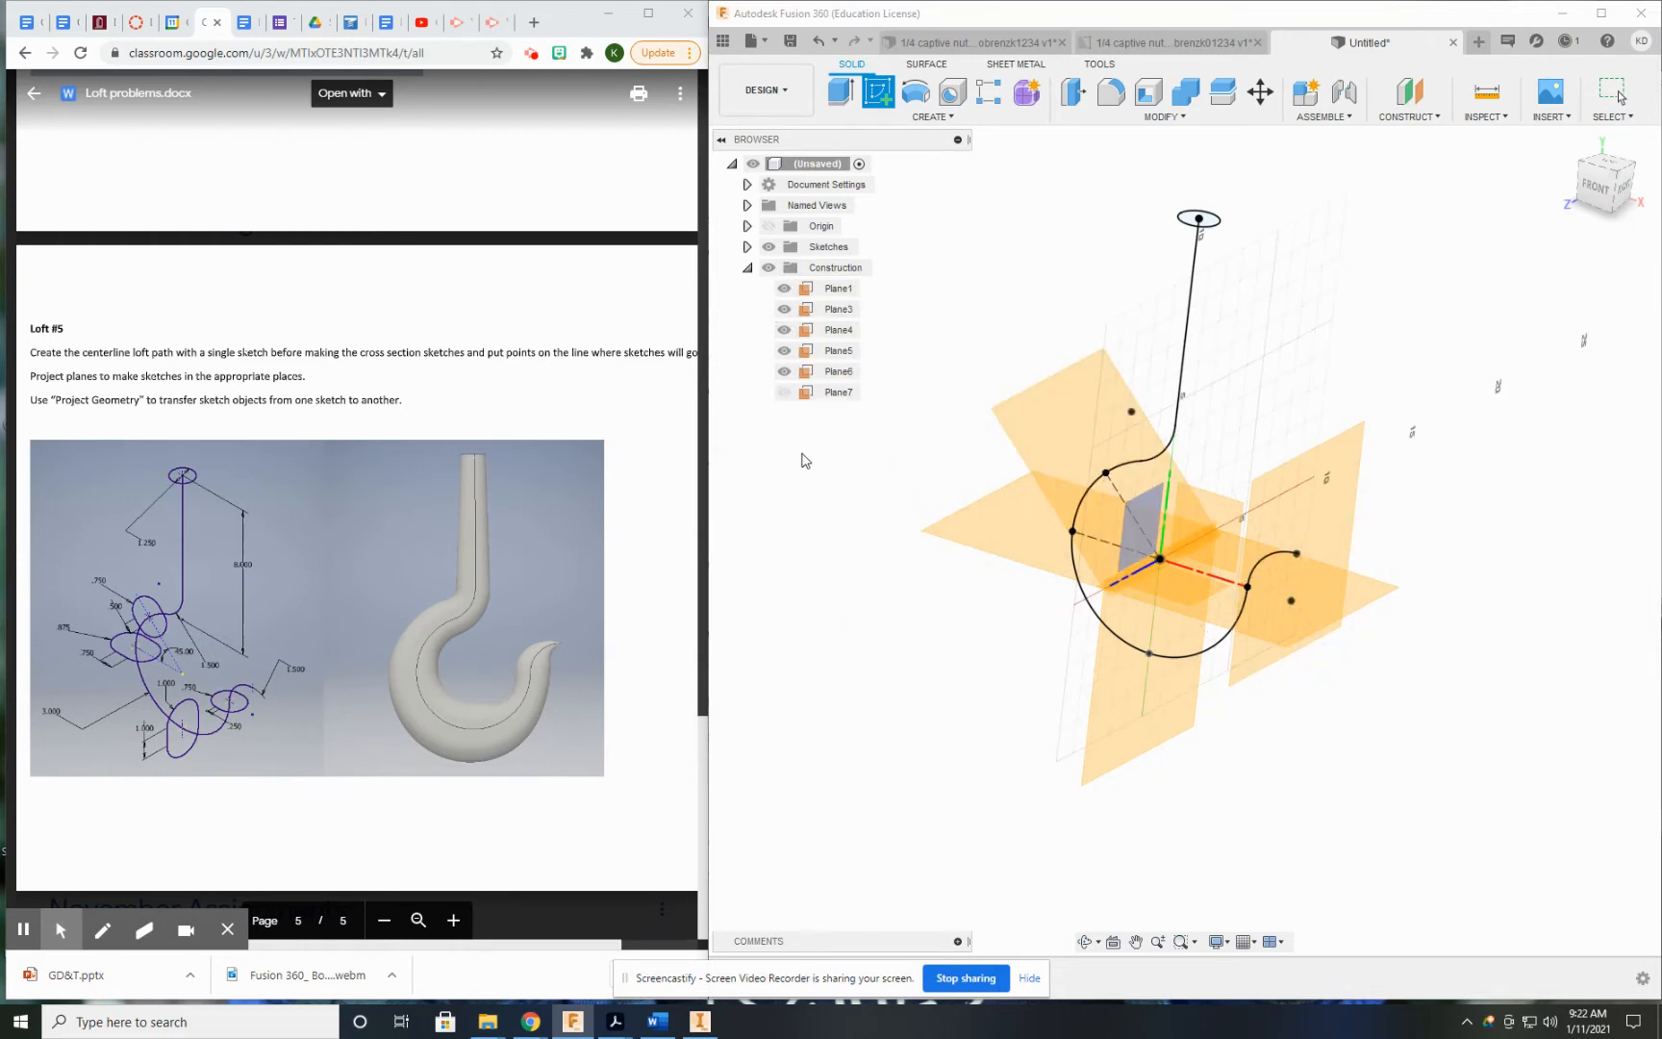
pyautogui.click(1084, 444)
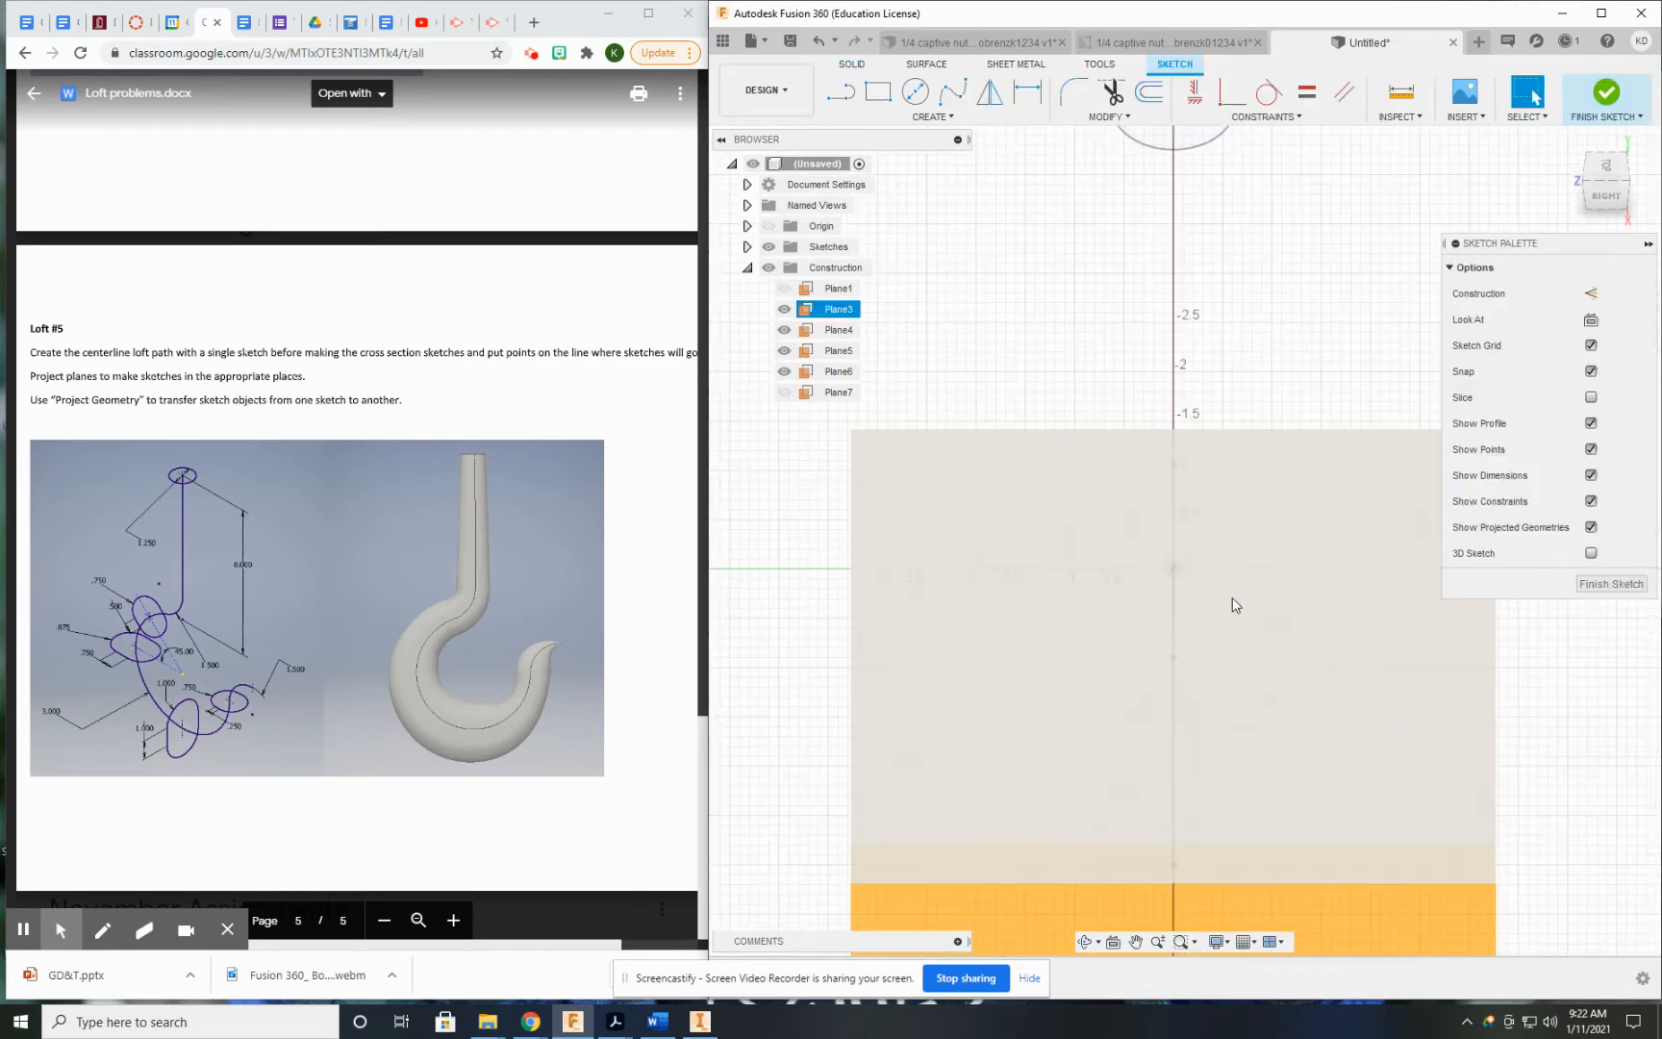
# - Draw a center point slot on the path point, aligned with the path, about 1.8 in between arc centres and 1.4 in wide
pyautogui.click(954, 116)
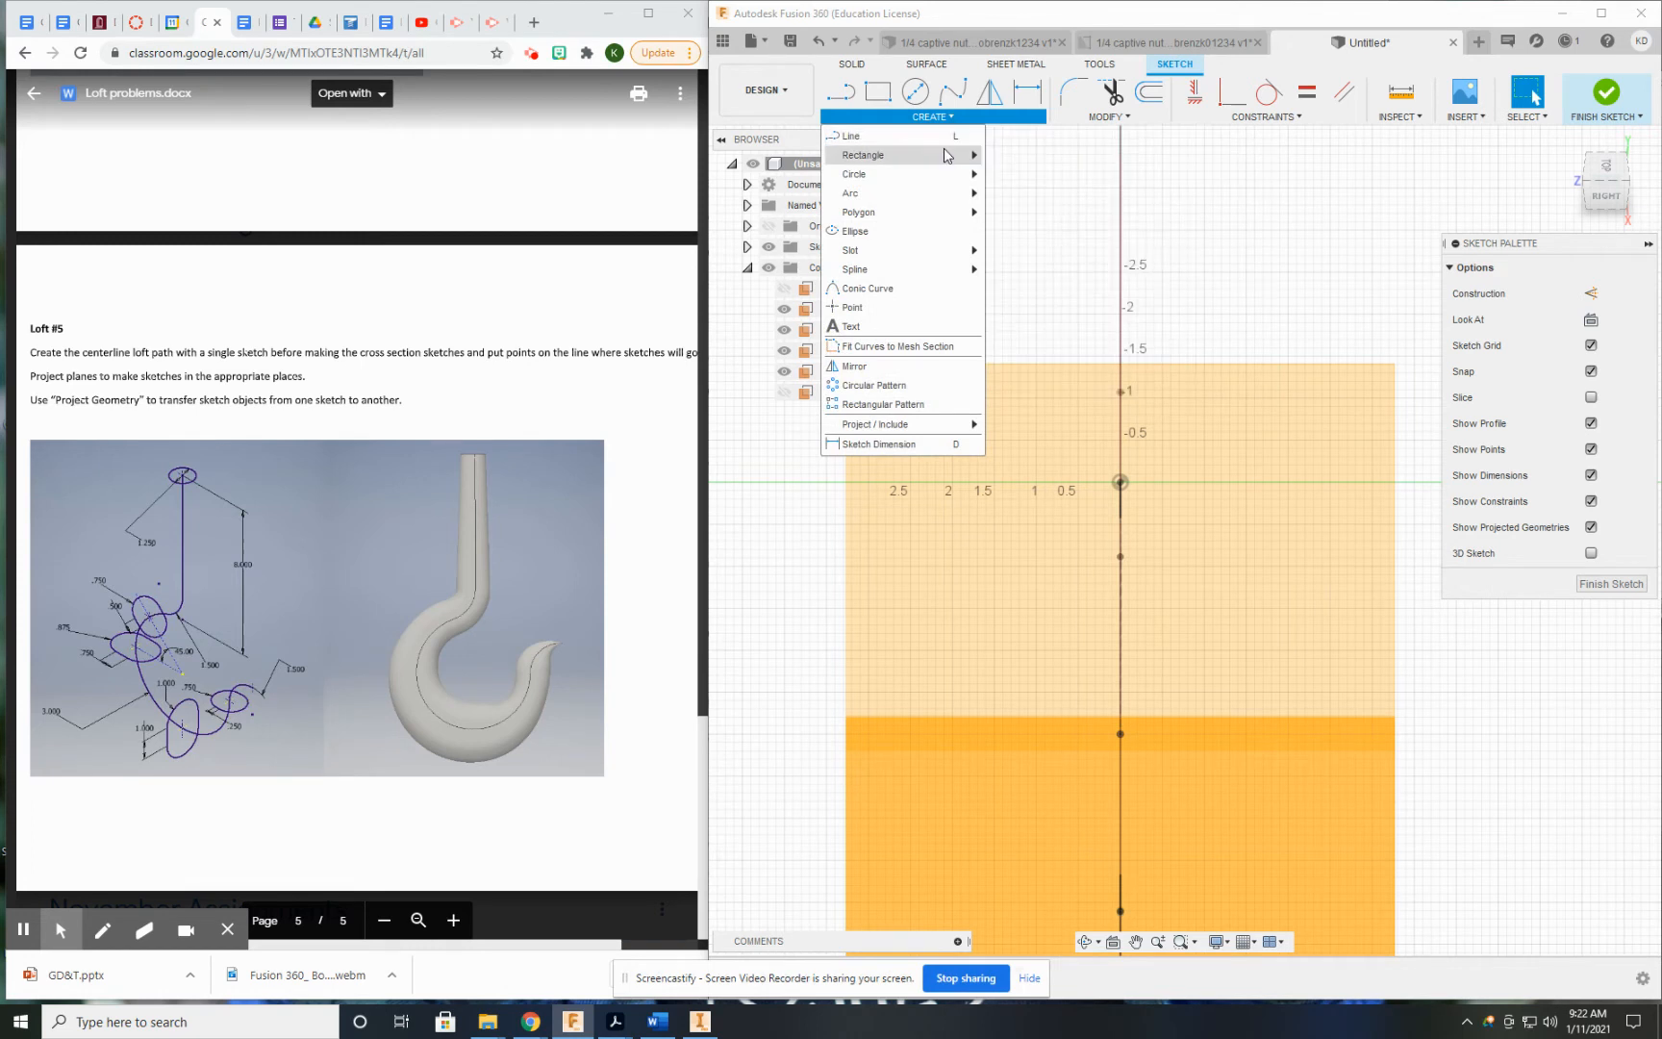
pyautogui.moveTo(965, 255)
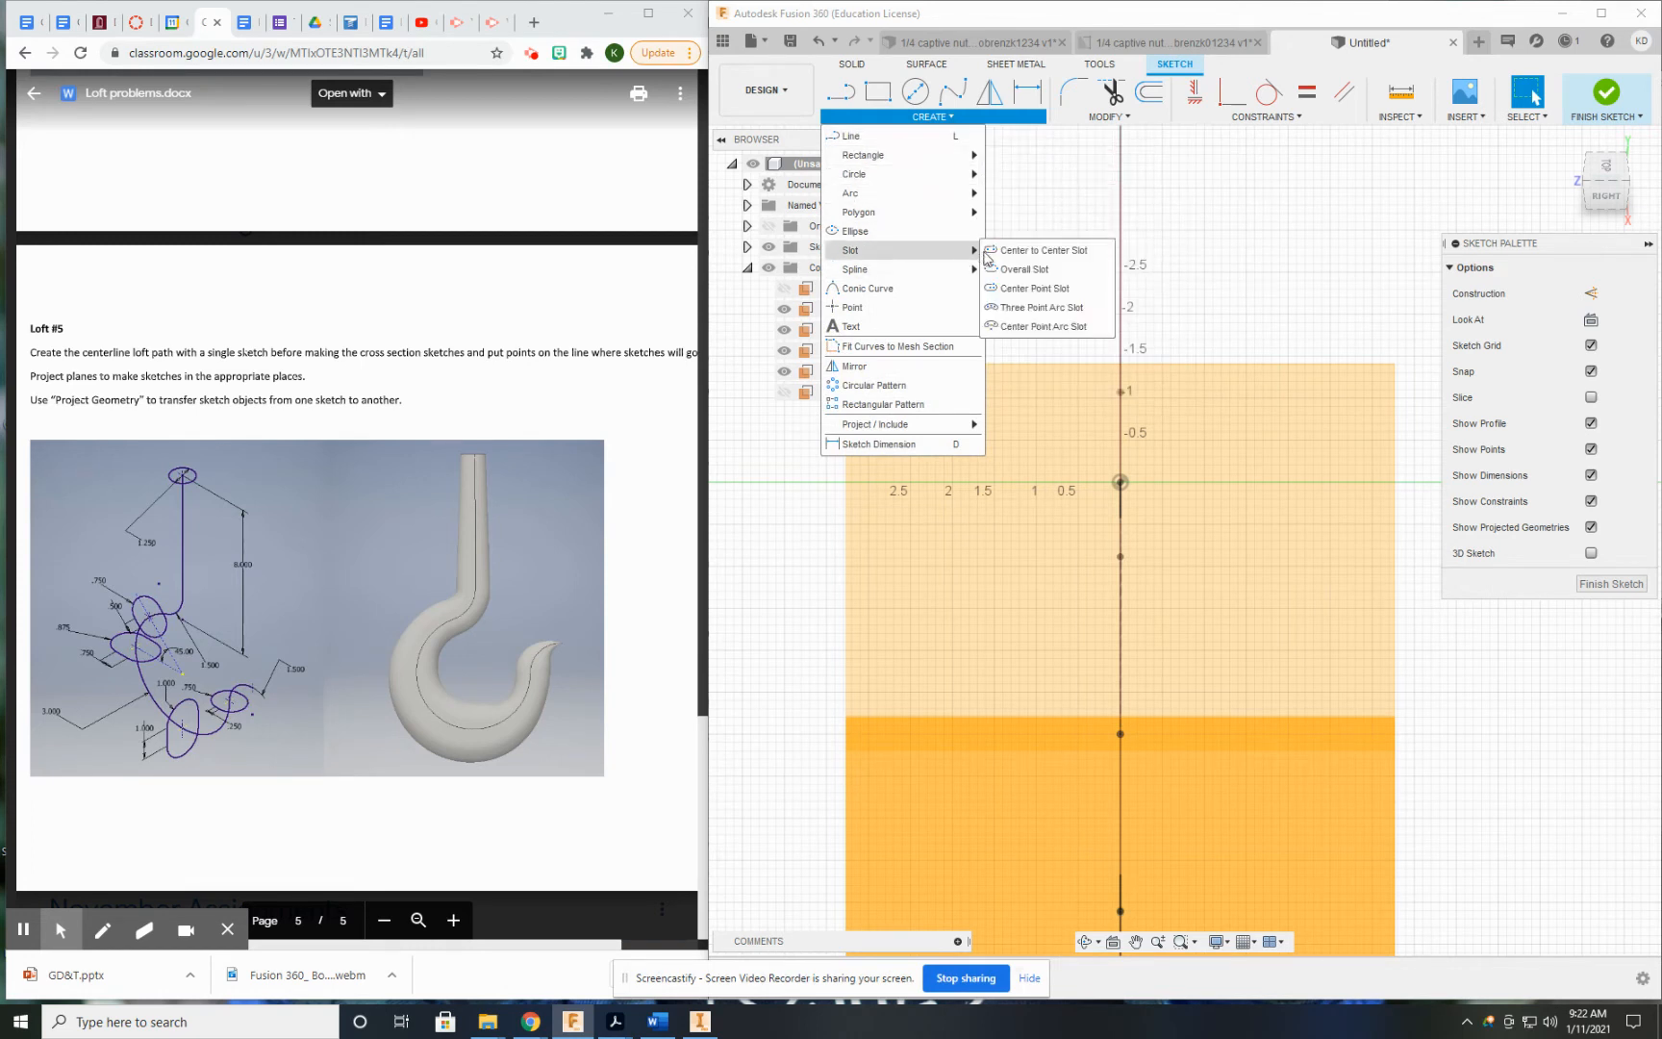
pyautogui.click(1055, 289)
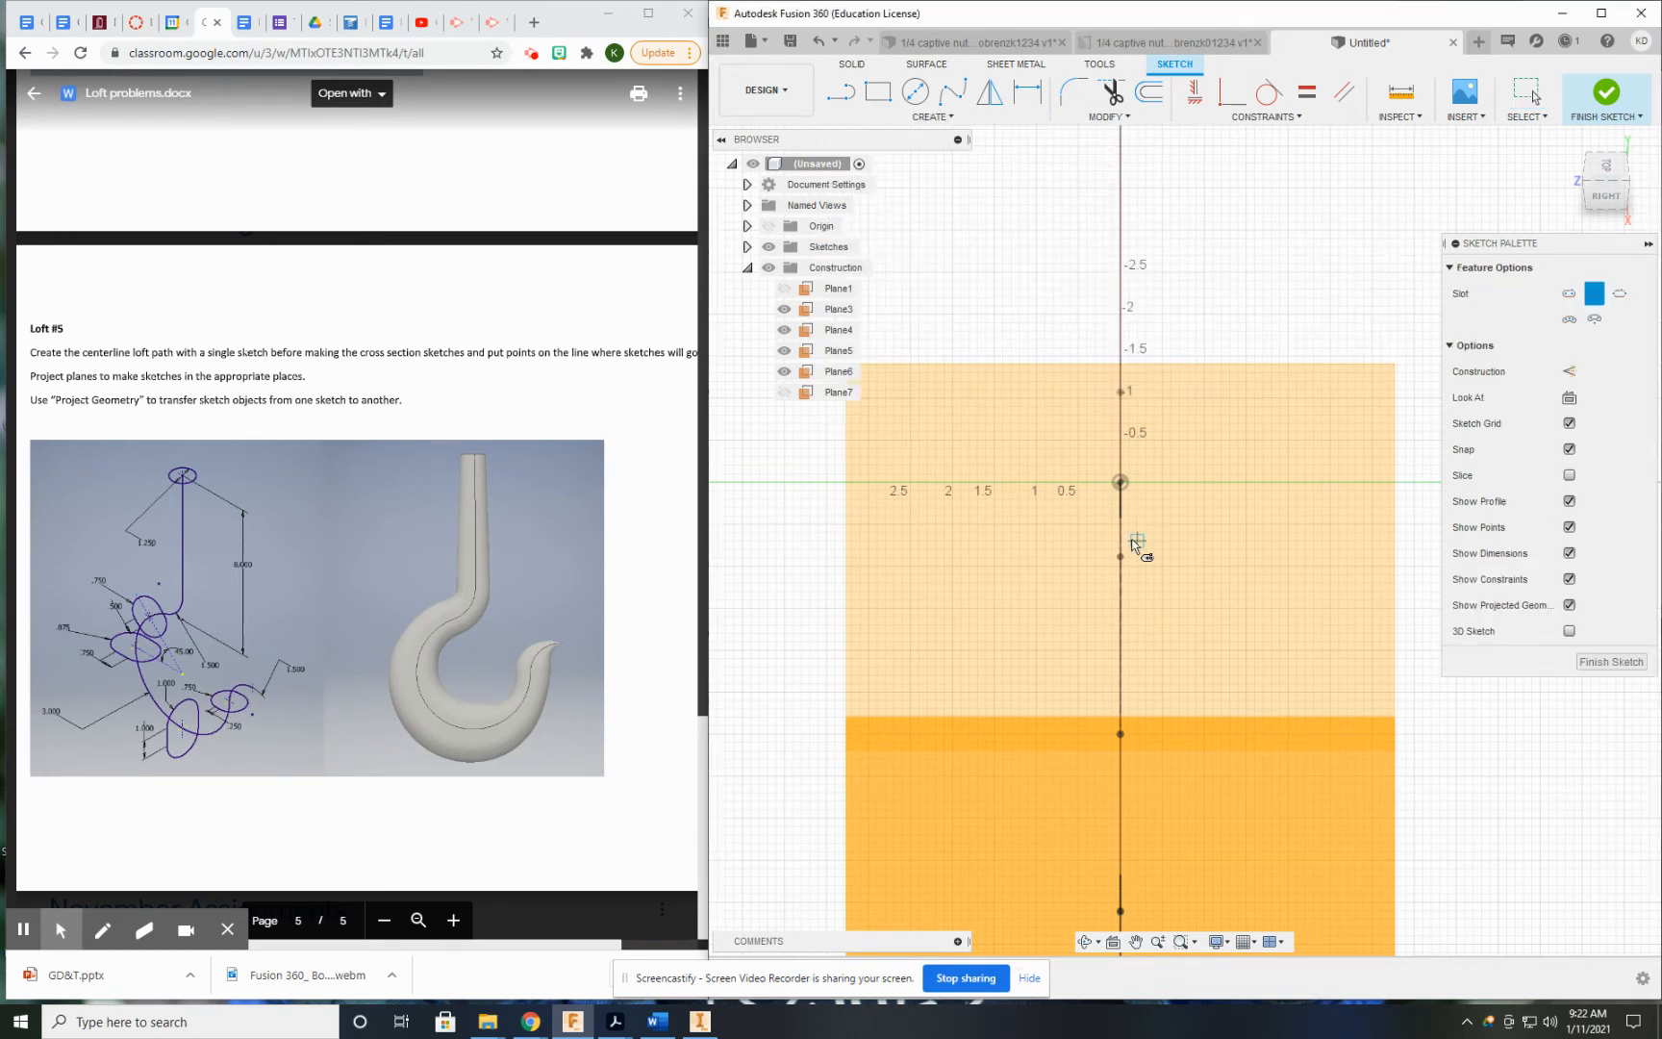
pyautogui.moveTo(1125, 500)
pyautogui.keyDown('shift'); pyautogui.mouseDown(button='middle')
pyautogui.moveTo(1135, 485)
pyautogui.moveTo(1145, 500)
pyautogui.moveTo(1131, 482)
pyautogui.moveTo(1169, 478)
pyautogui.moveTo(1118, 483)
pyautogui.mouseUp(button='middle'); pyautogui.keyUp('shift')
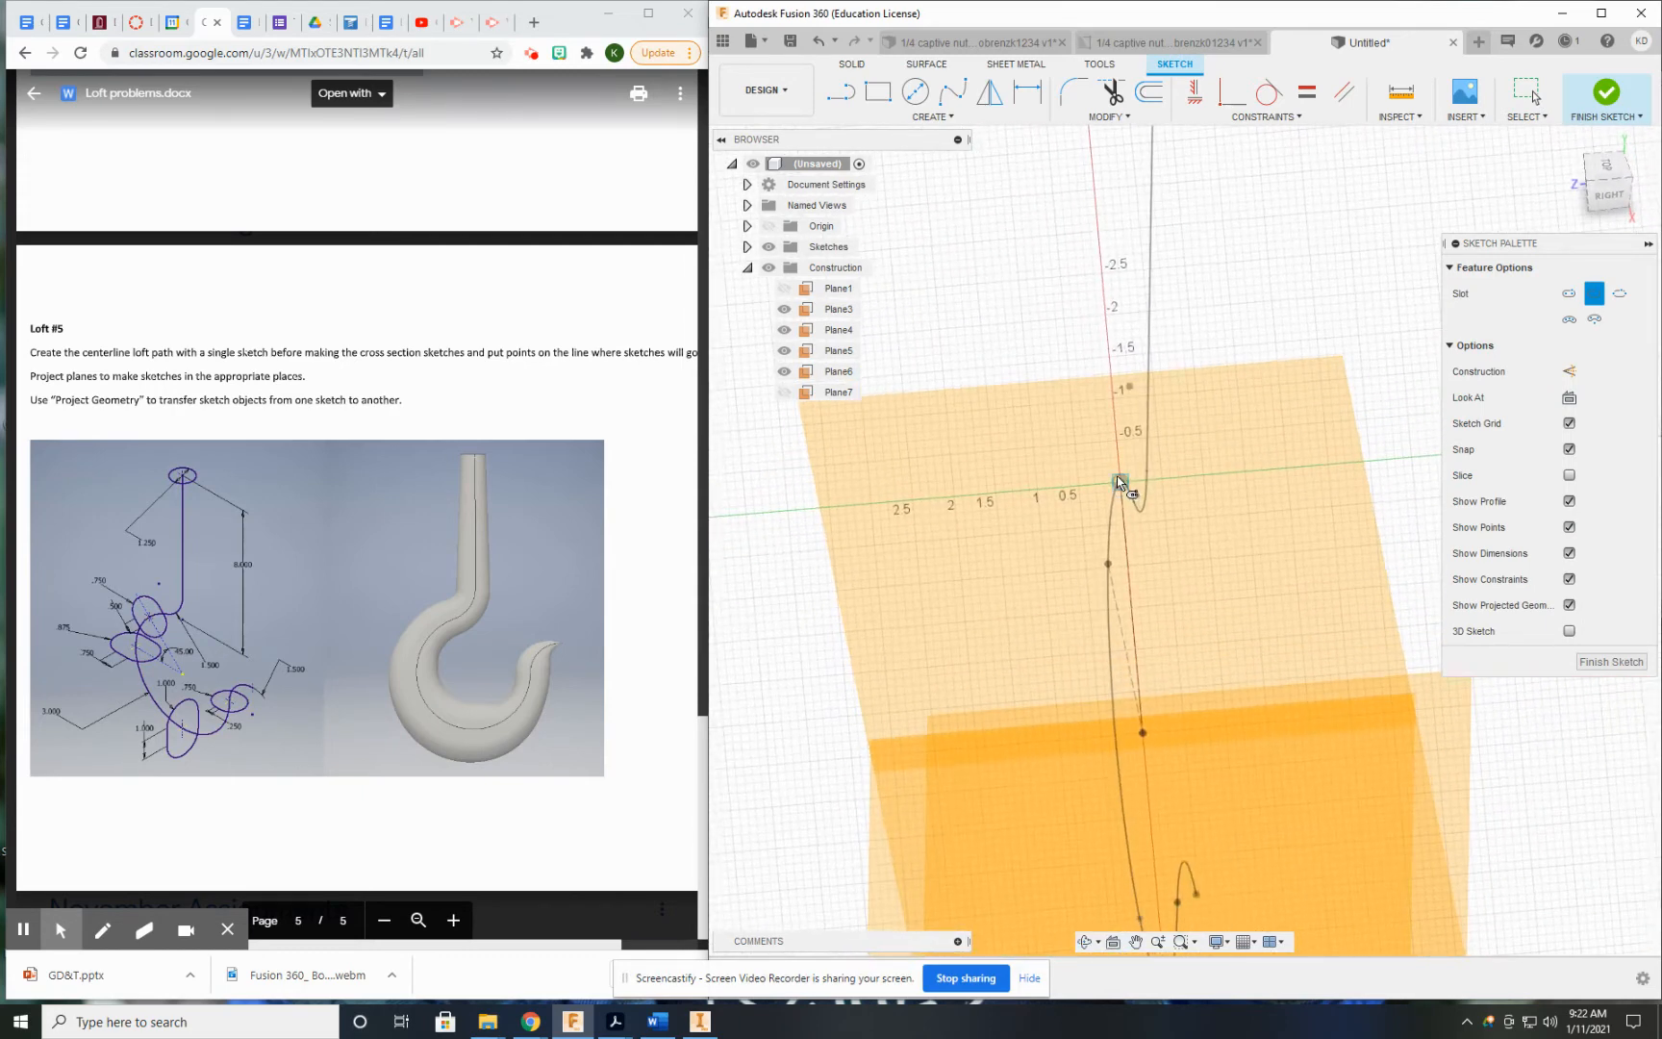
pyautogui.click(1120, 481)
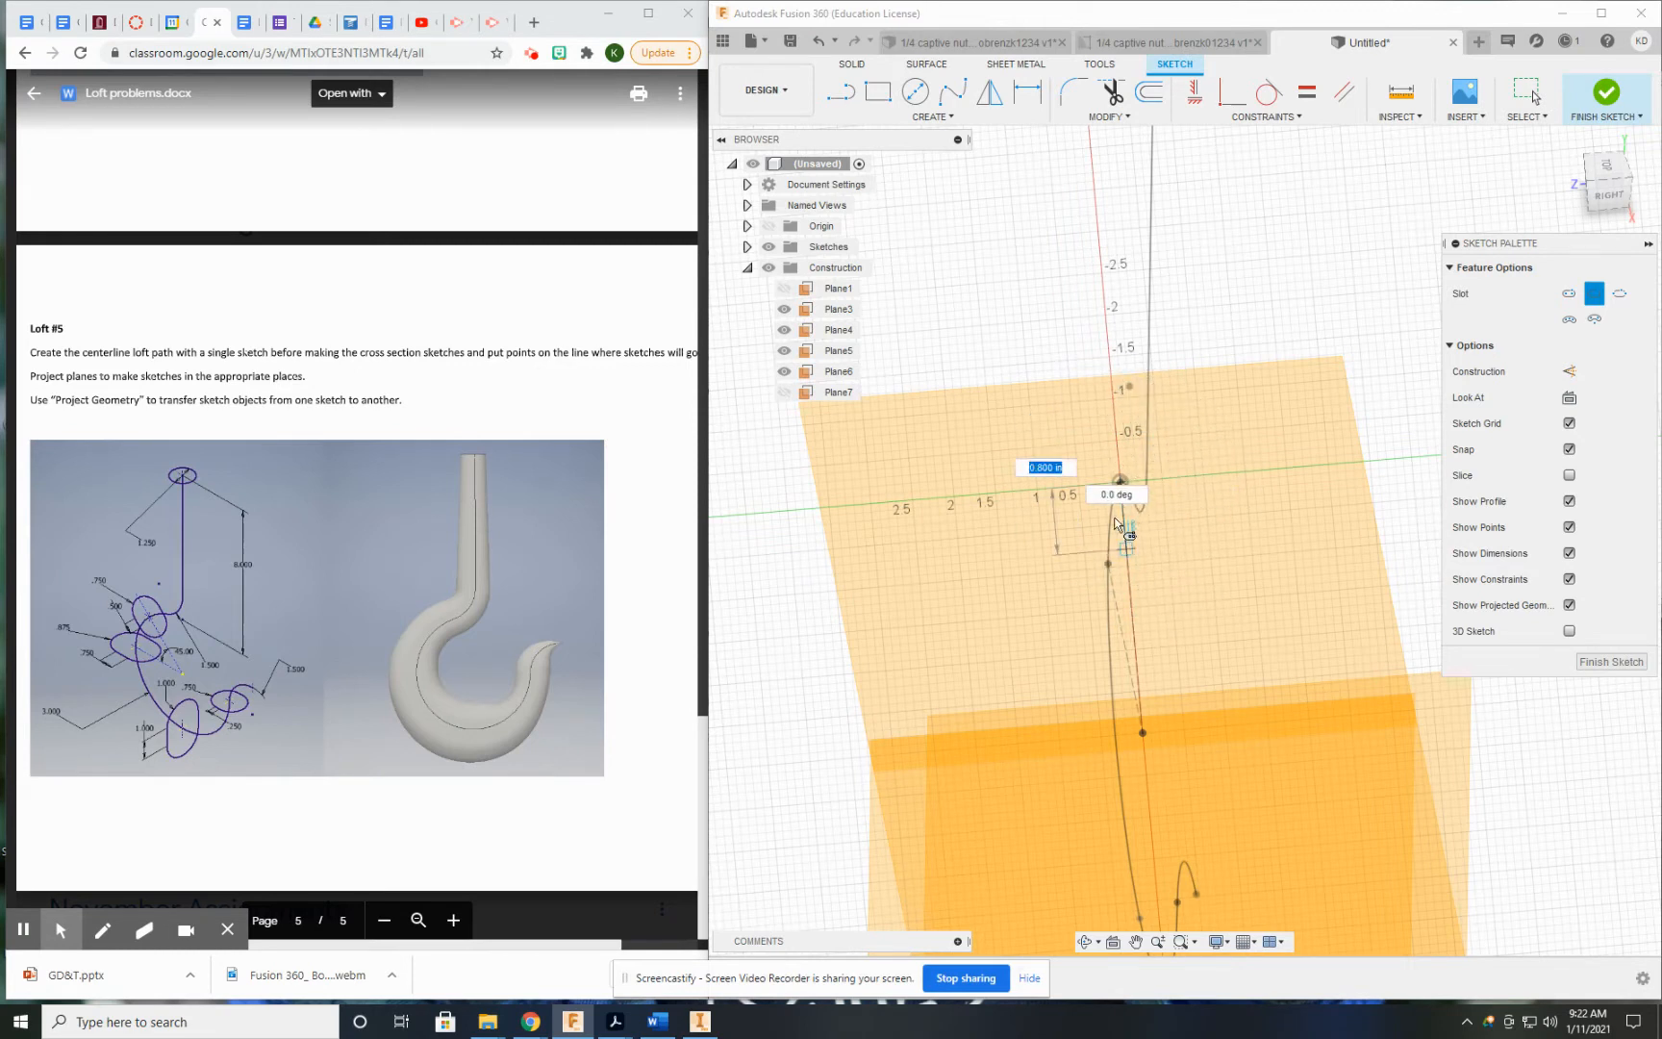
pyautogui.click(1119, 411)
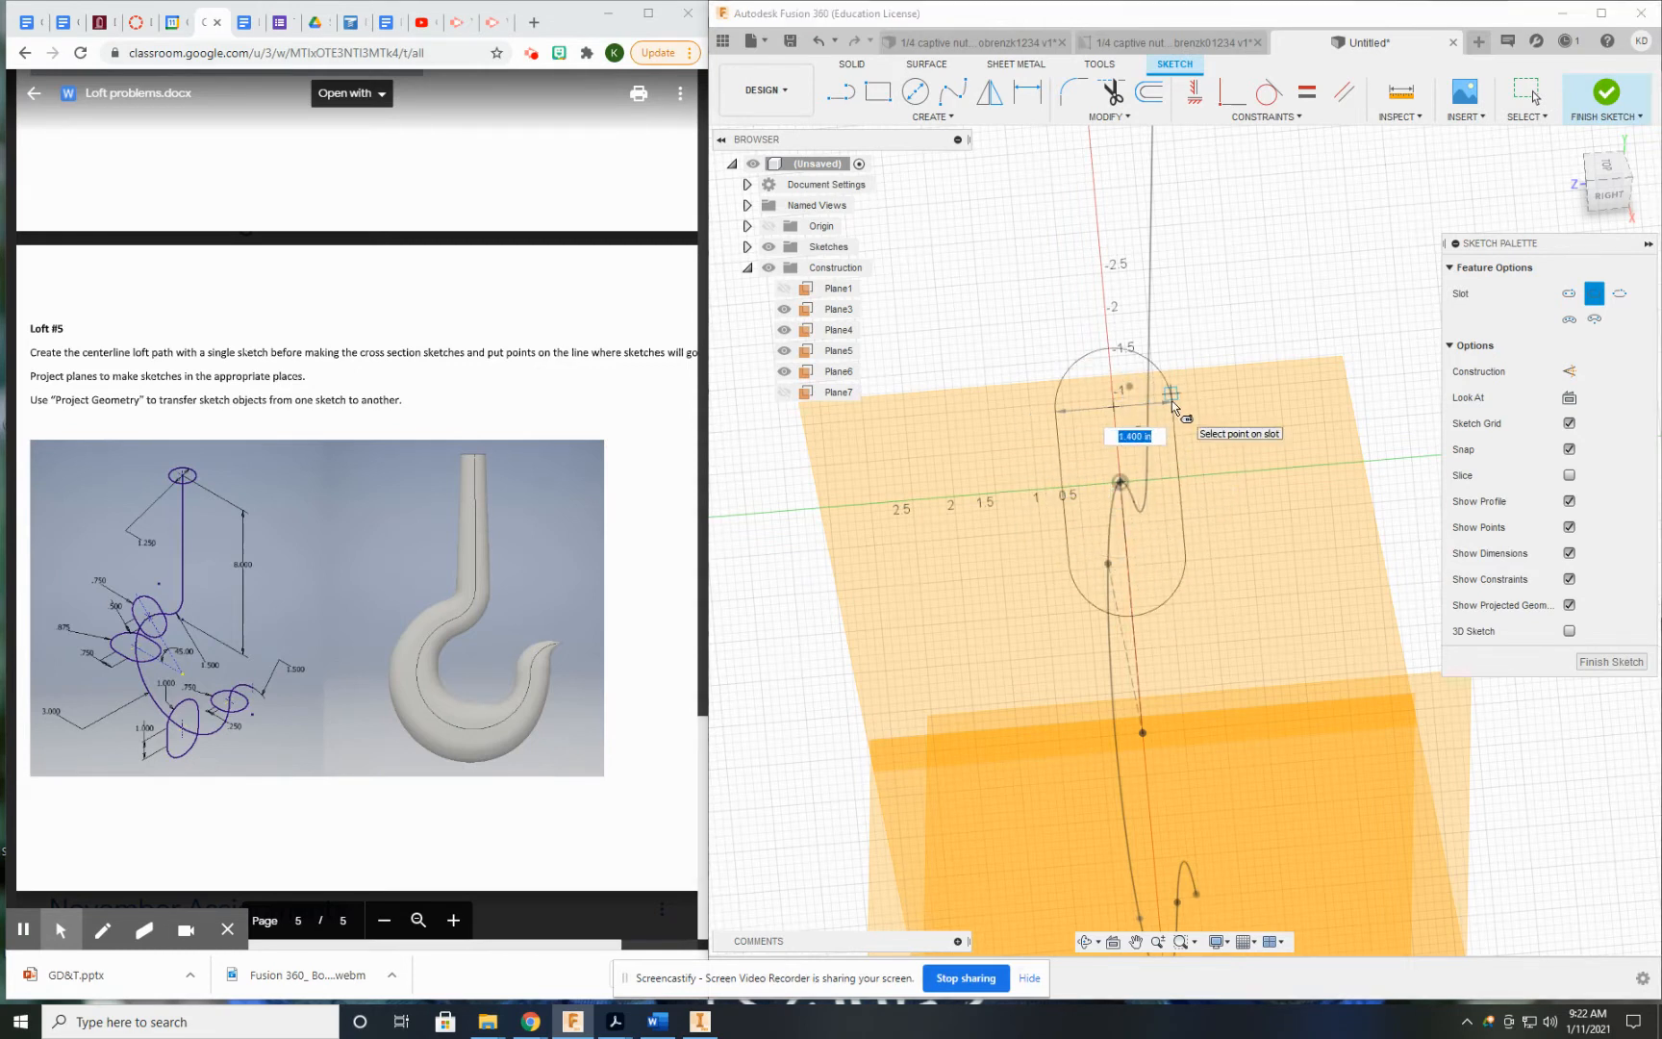
pyautogui.click(1185, 423)
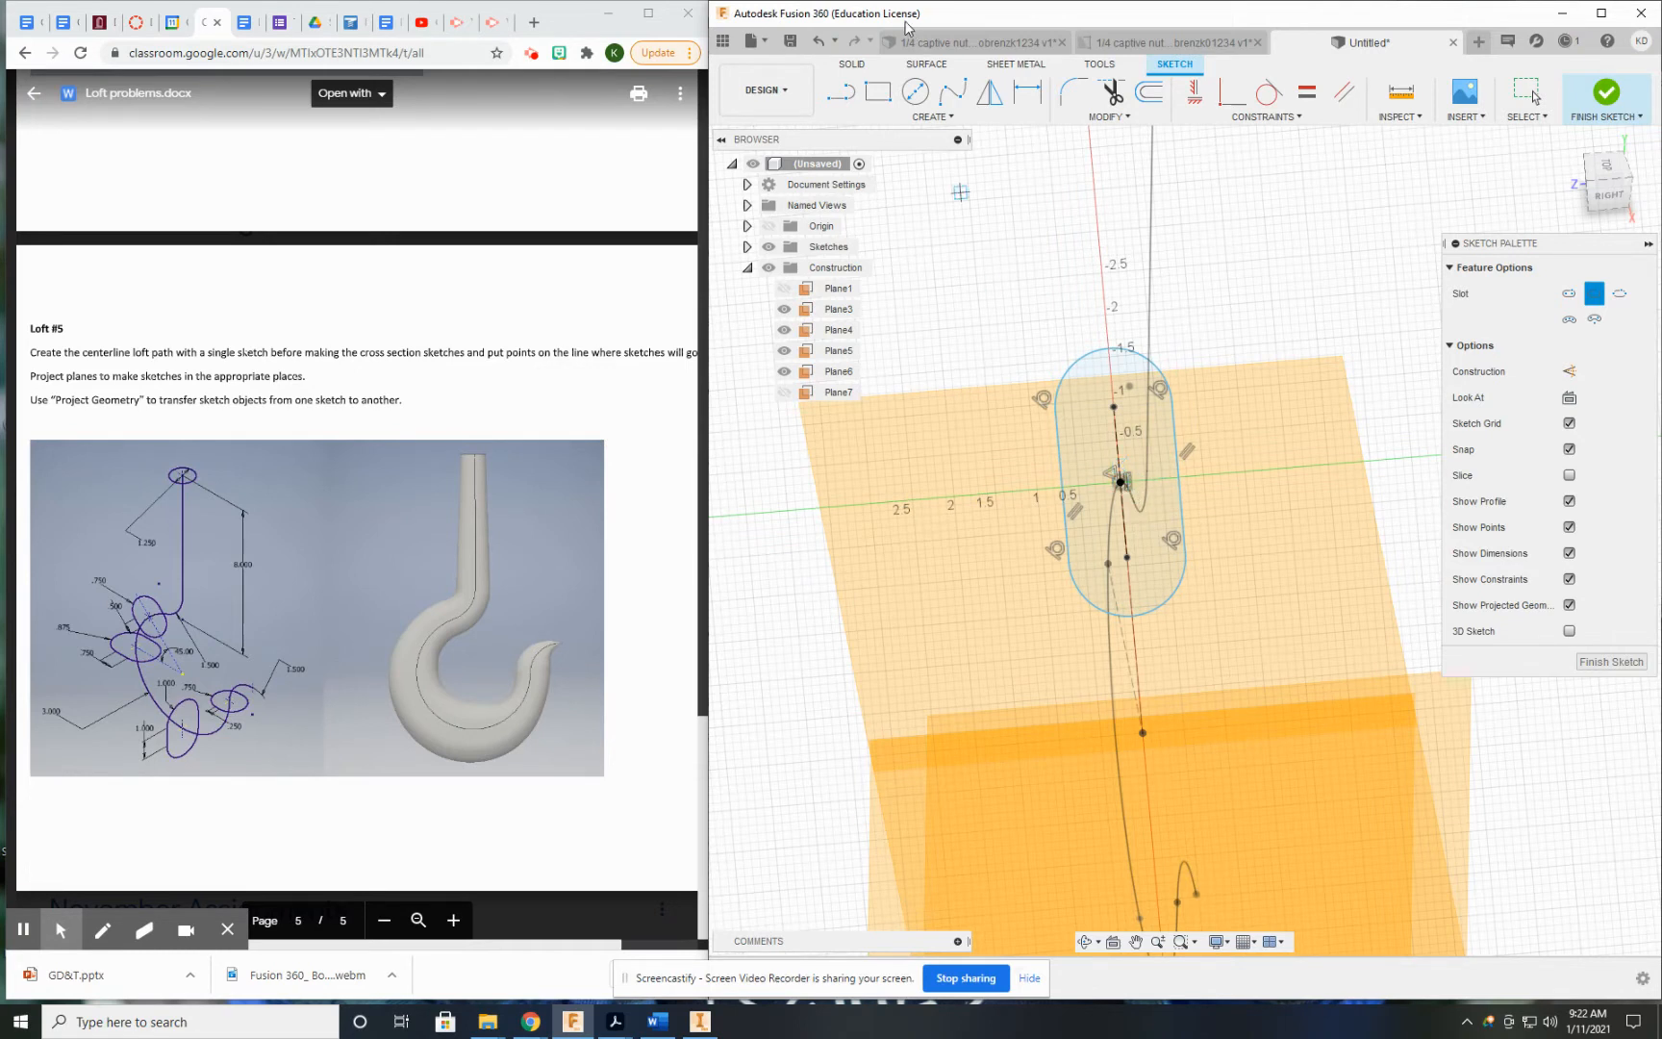
# - Dimension the slot's end arc with a radius of 0.75 in
pyautogui.click(1026, 93)
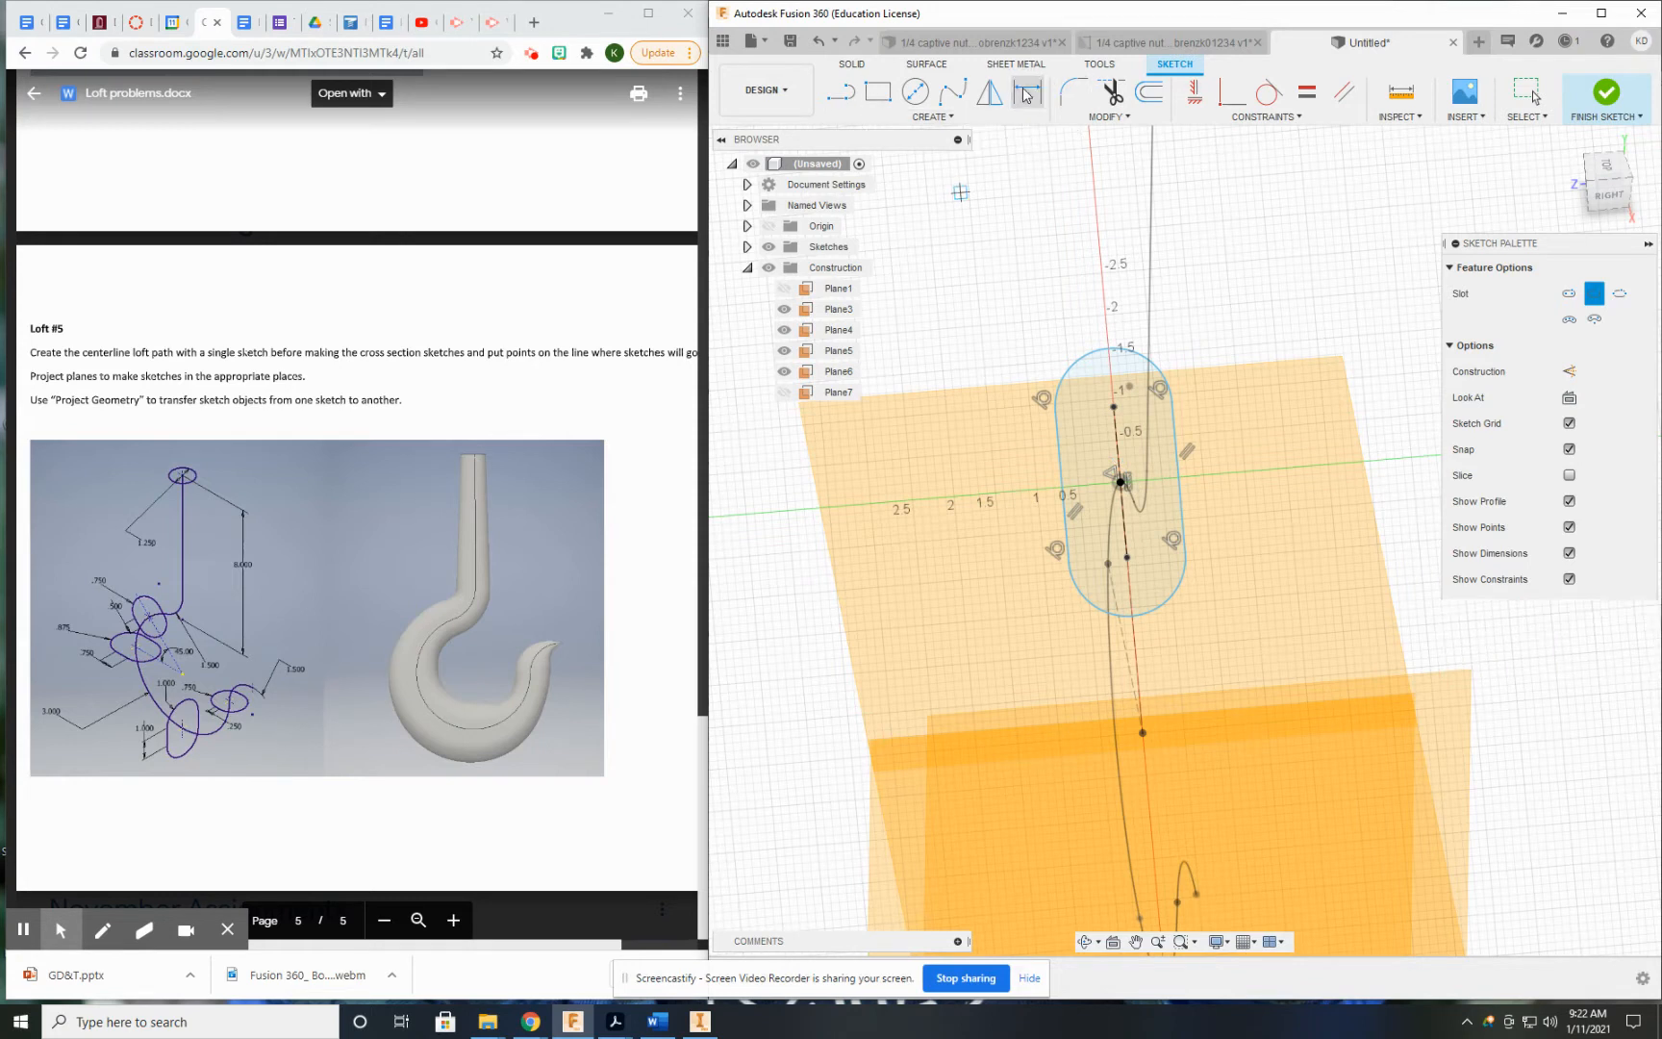
pyautogui.click(1077, 363)
pyautogui.click(1017, 281)
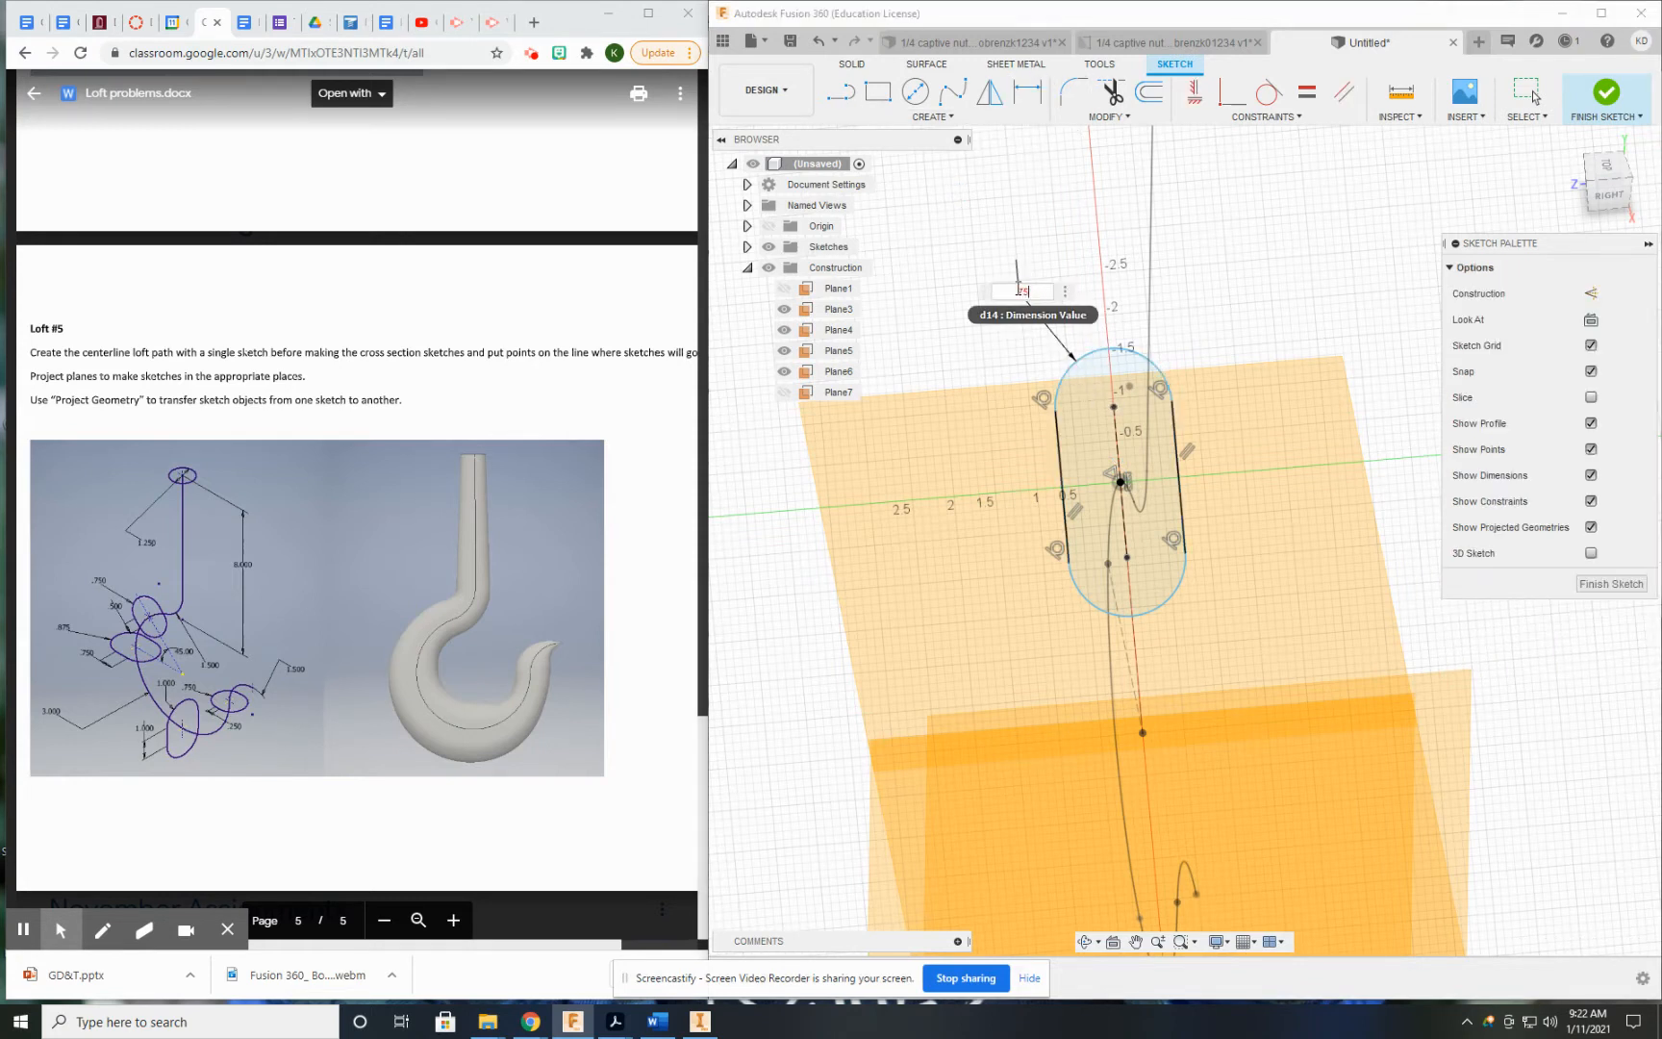
pyautogui.write('.75')
pyautogui.press('Return')
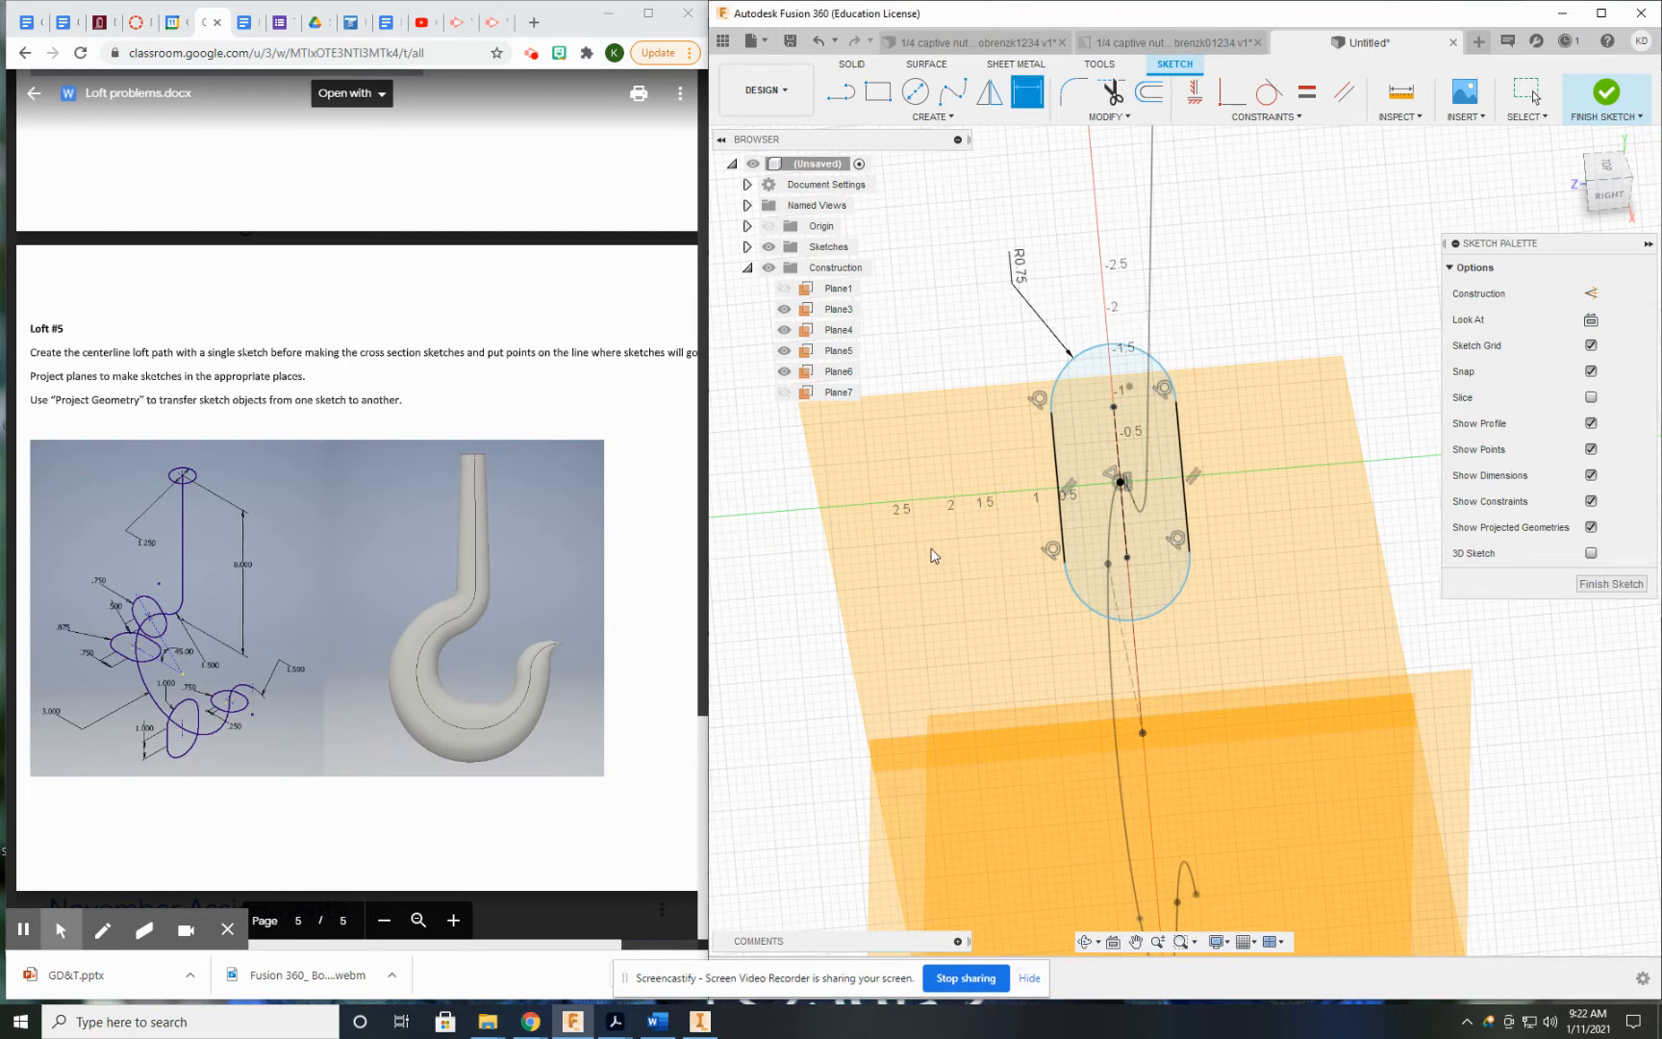
# - Set the length of the slot's straight side to 0.50 in and finish the sketch
pyautogui.click(1059, 474)
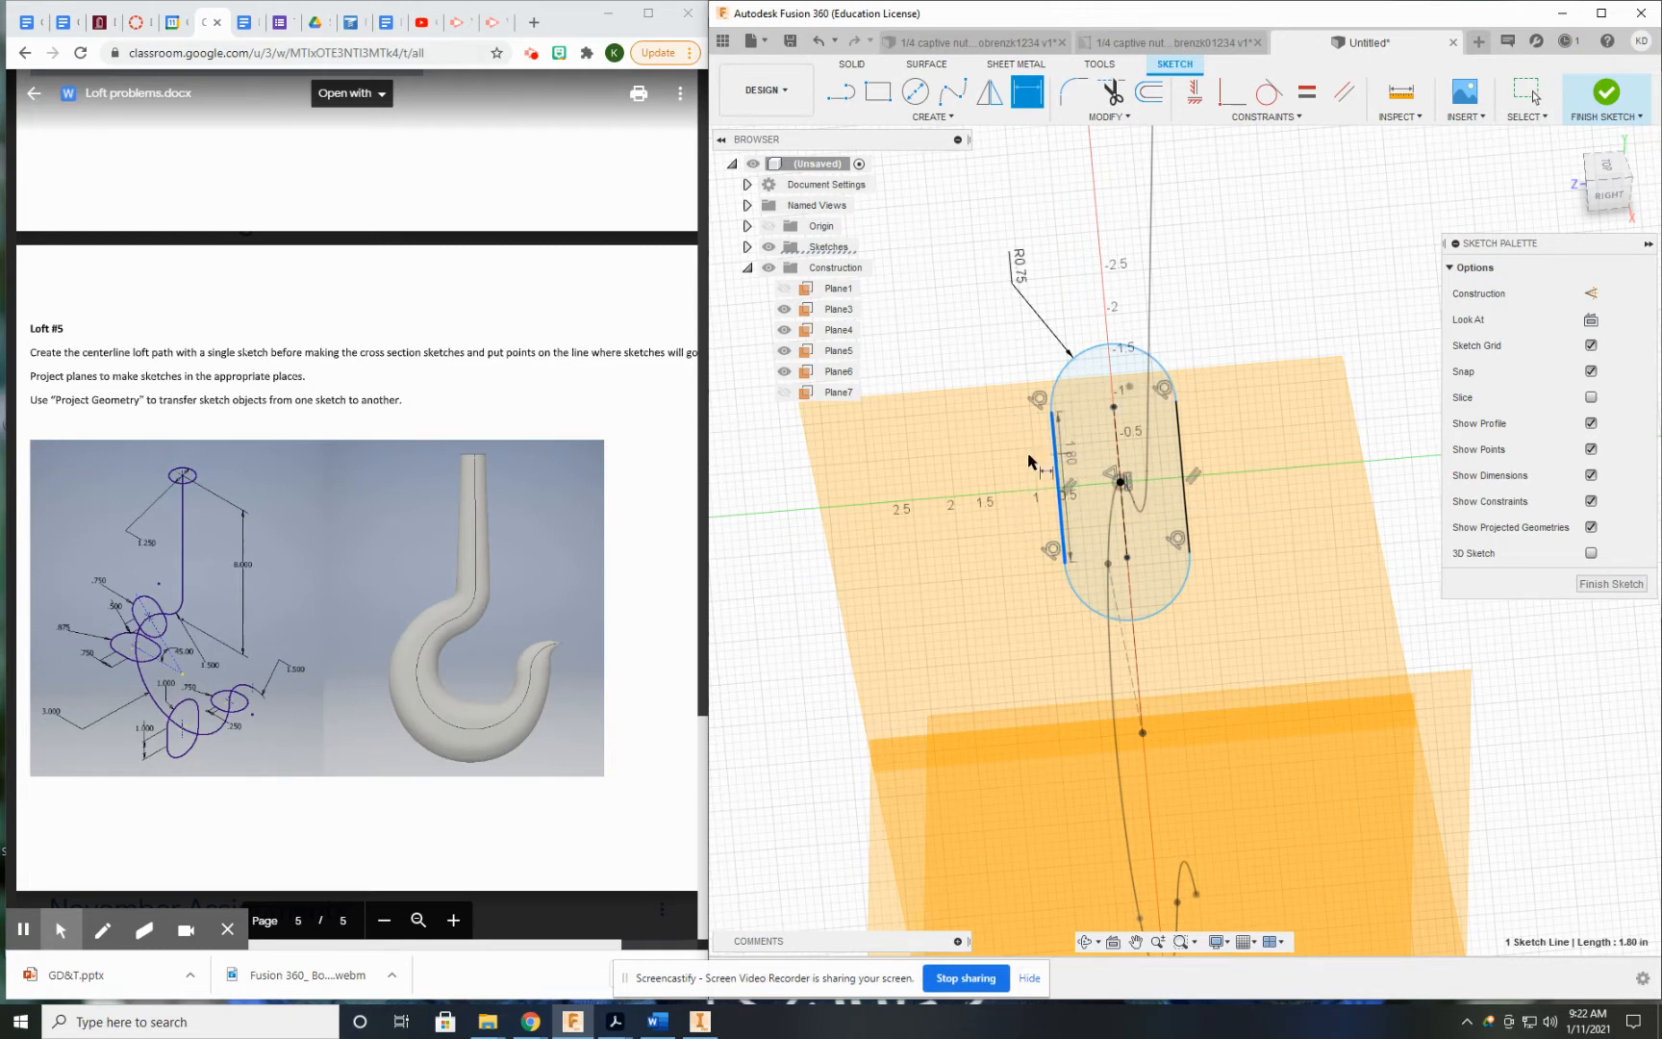
pyautogui.click(1000, 465)
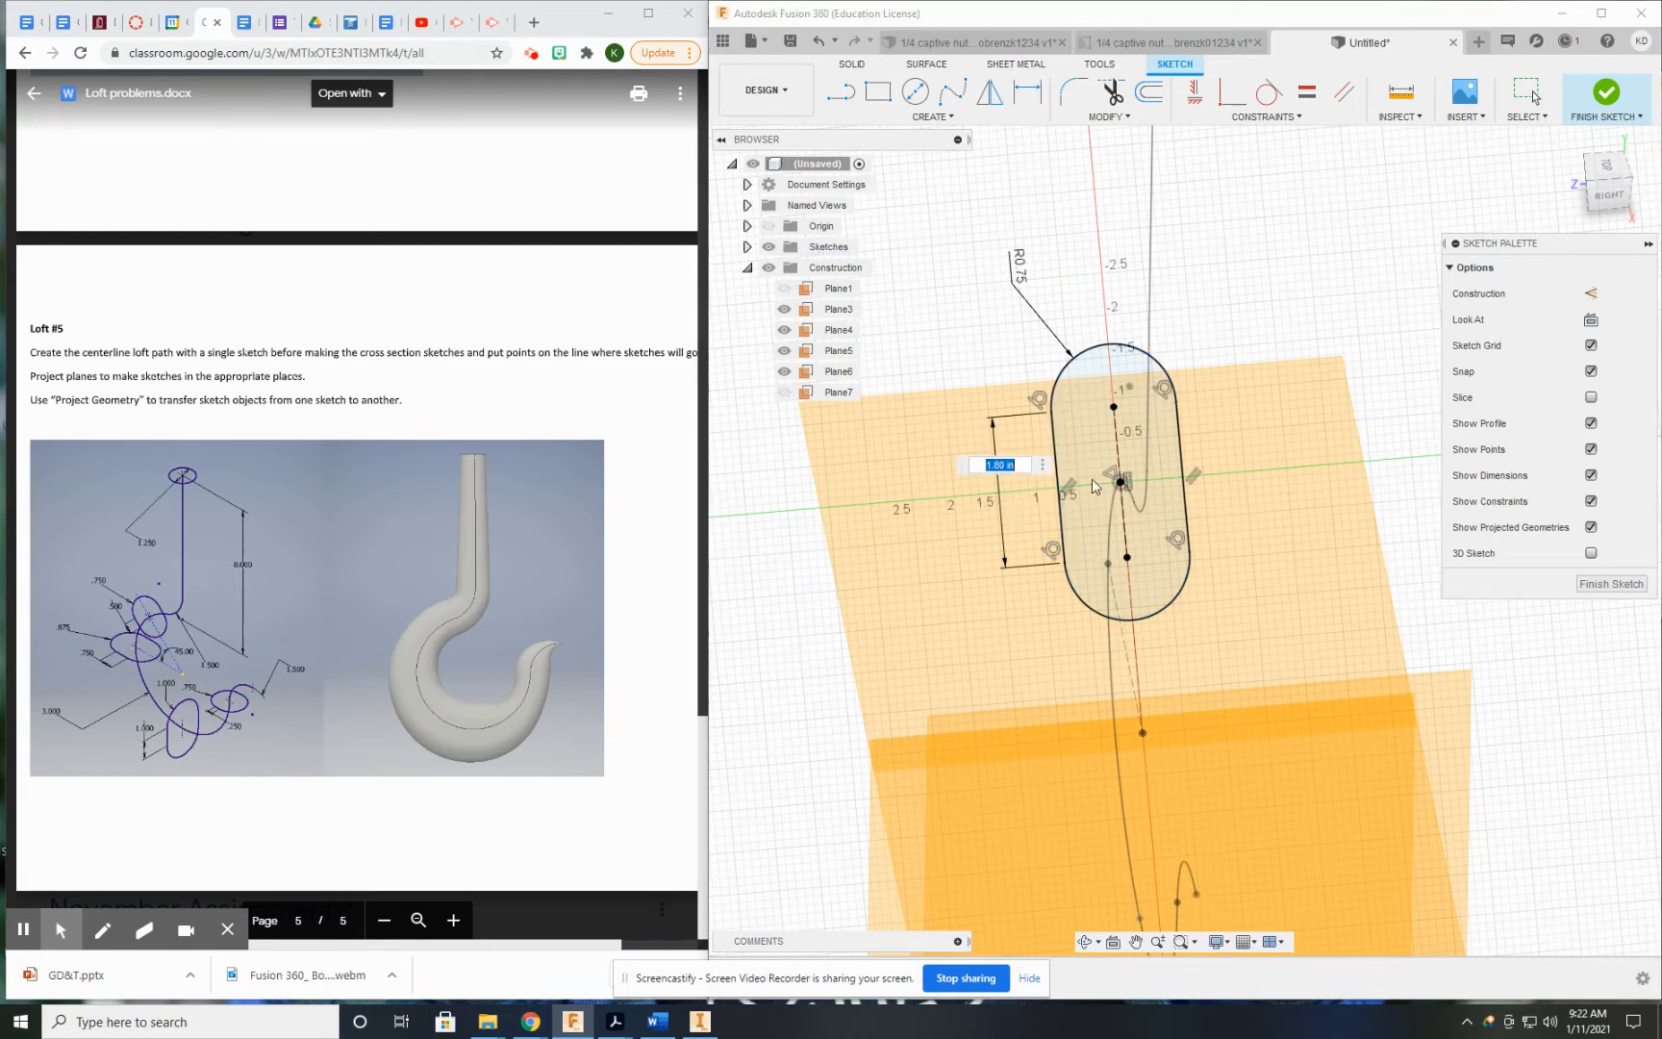
pyautogui.press('Return')
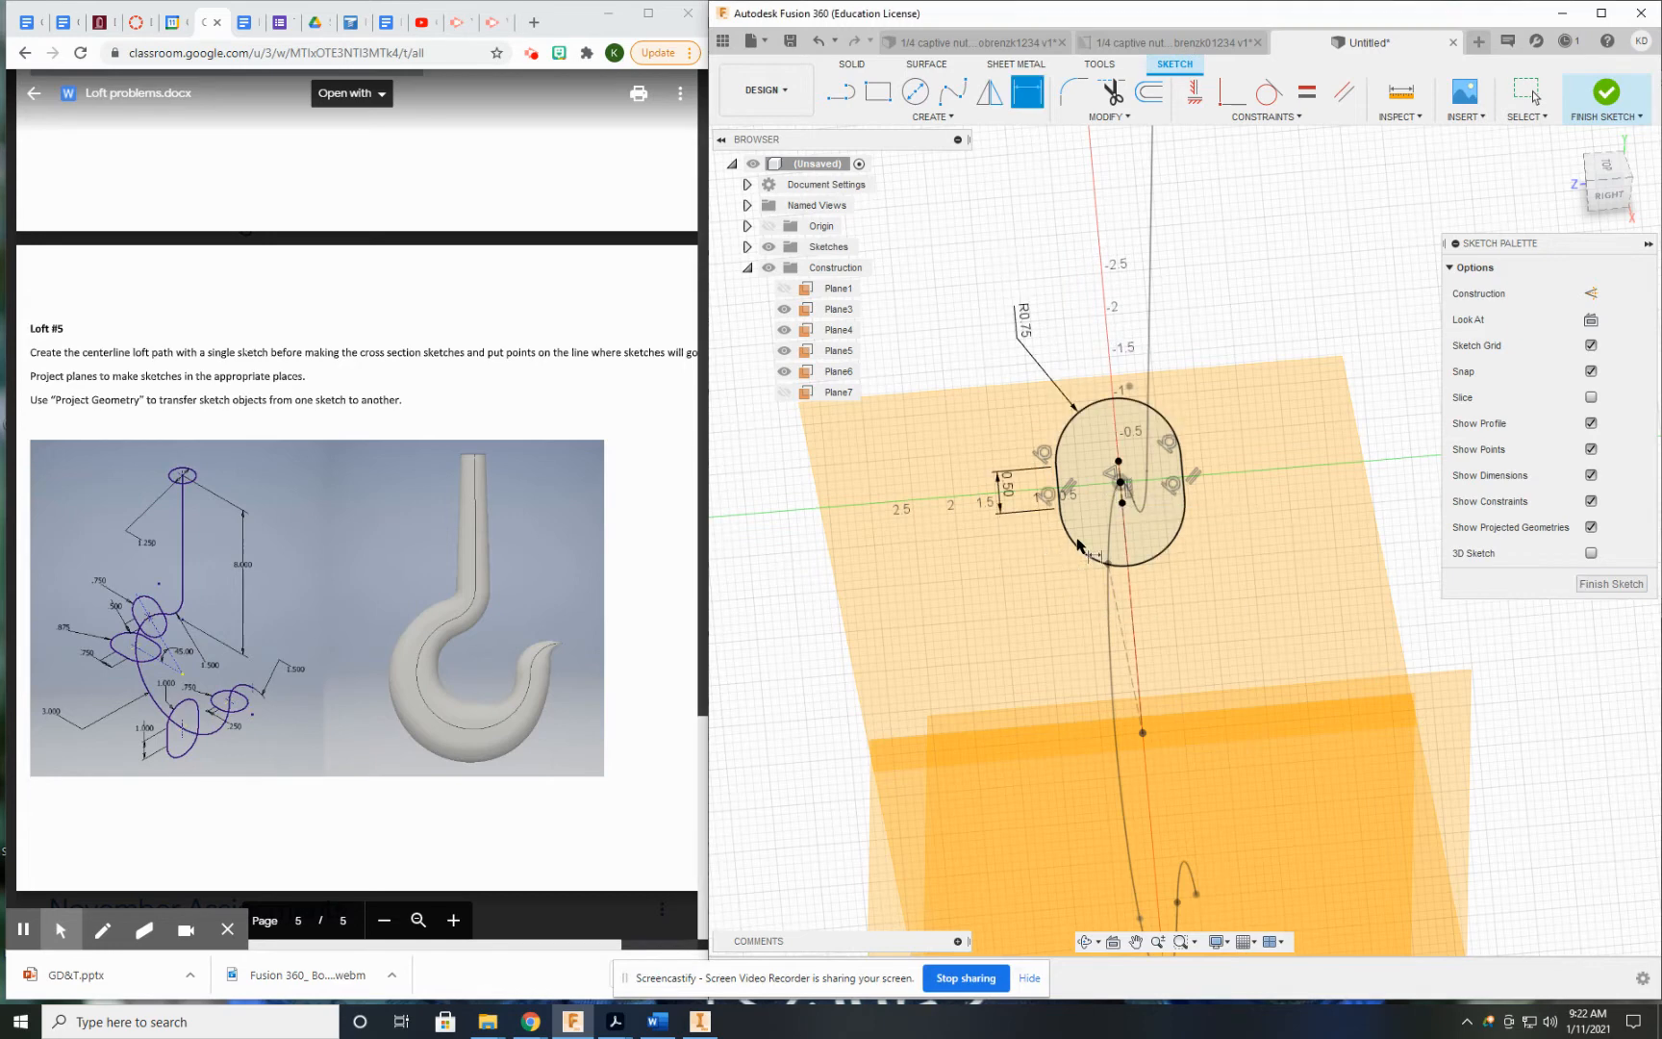
pyautogui.keyDown('shift'); pyautogui.moveTo(1173, 507); pyautogui.dragTo(1261, 472, button='middle'); pyautogui.keyUp('shift')
pyautogui.press('d')
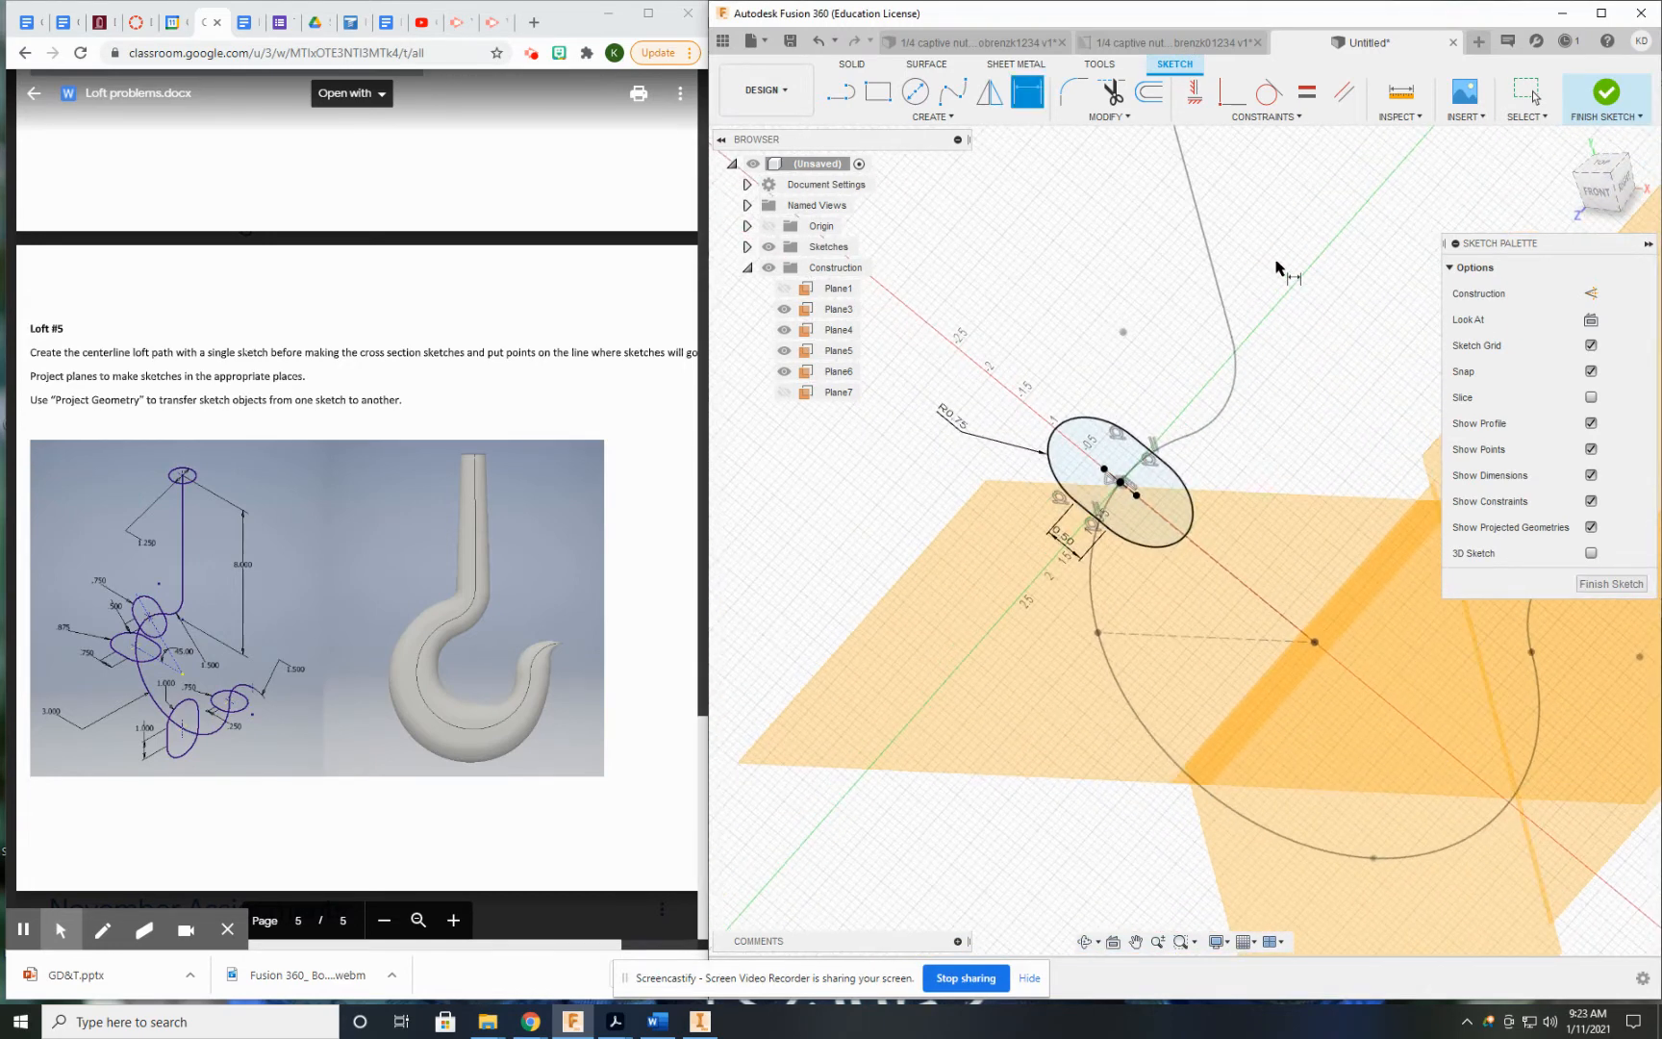
pyautogui.click(1611, 101)
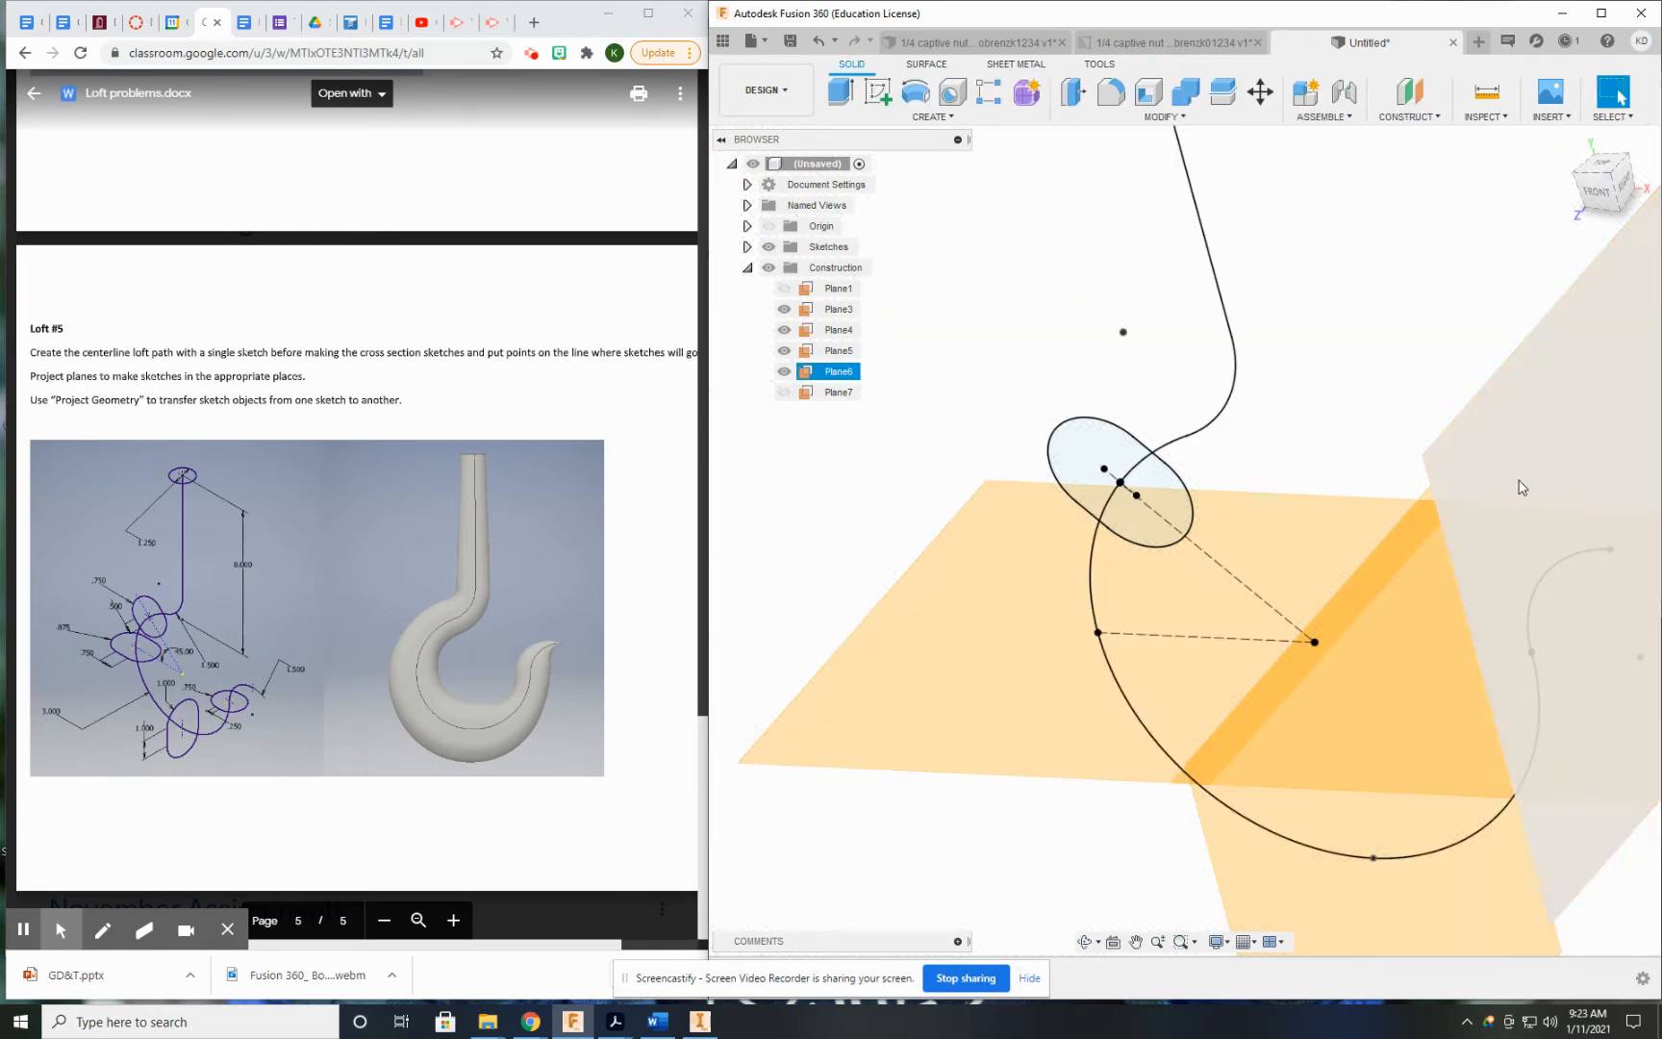
# - Start a sketch on the horizontal construction plane through the centre of the hook's large arc
pyautogui.scroll(-1, 1287, 648)
pyautogui.moveTo(1277, 681)
pyautogui.mouseDown(button='middle')
pyautogui.moveTo(1339, 589)
pyautogui.moveTo(1358, 594)
pyautogui.moveTo(1346, 635)
pyautogui.mouseUp(button='middle')
pyautogui.keyDown('shift'); pyautogui.moveTo(1497, 544); pyautogui.dragTo(1102, 587, button='middle'); pyautogui.keyUp('shift')
pyautogui.scroll(-4, 1104, 597)
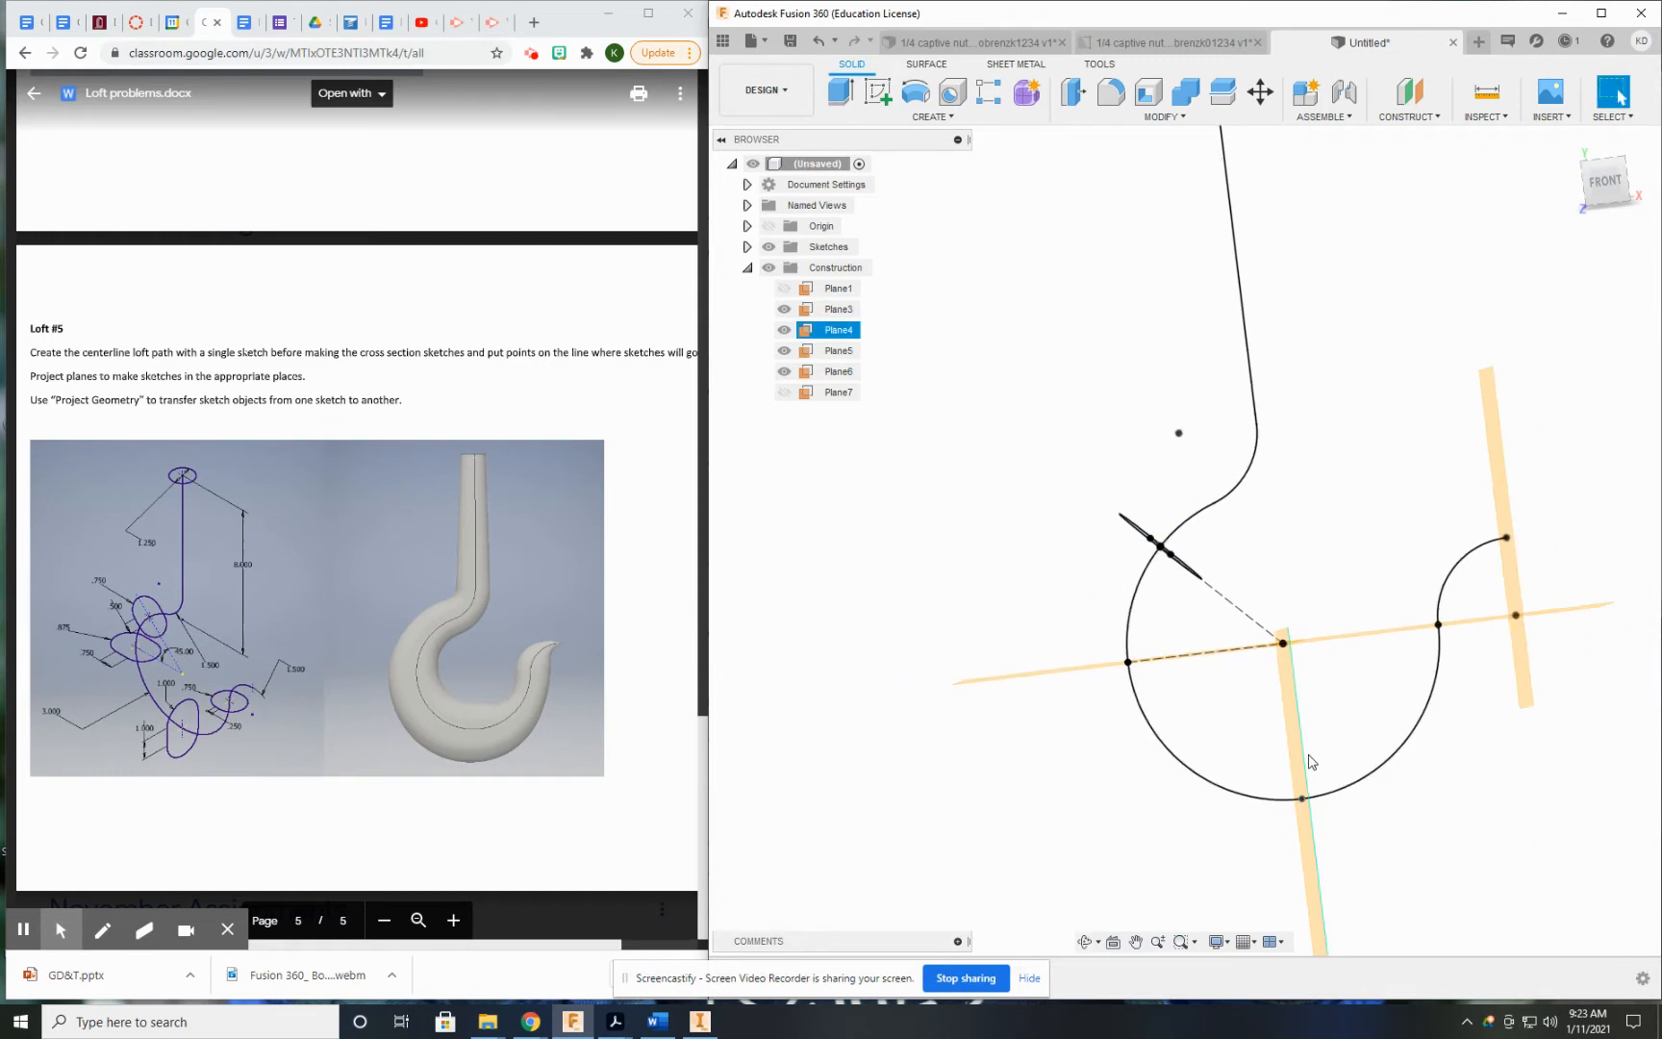
pyautogui.keyDown('shift'); pyautogui.moveTo(1050, 505); pyautogui.dragTo(976, 87, button='middle'); pyautogui.keyUp('shift')
pyautogui.click(878, 92)
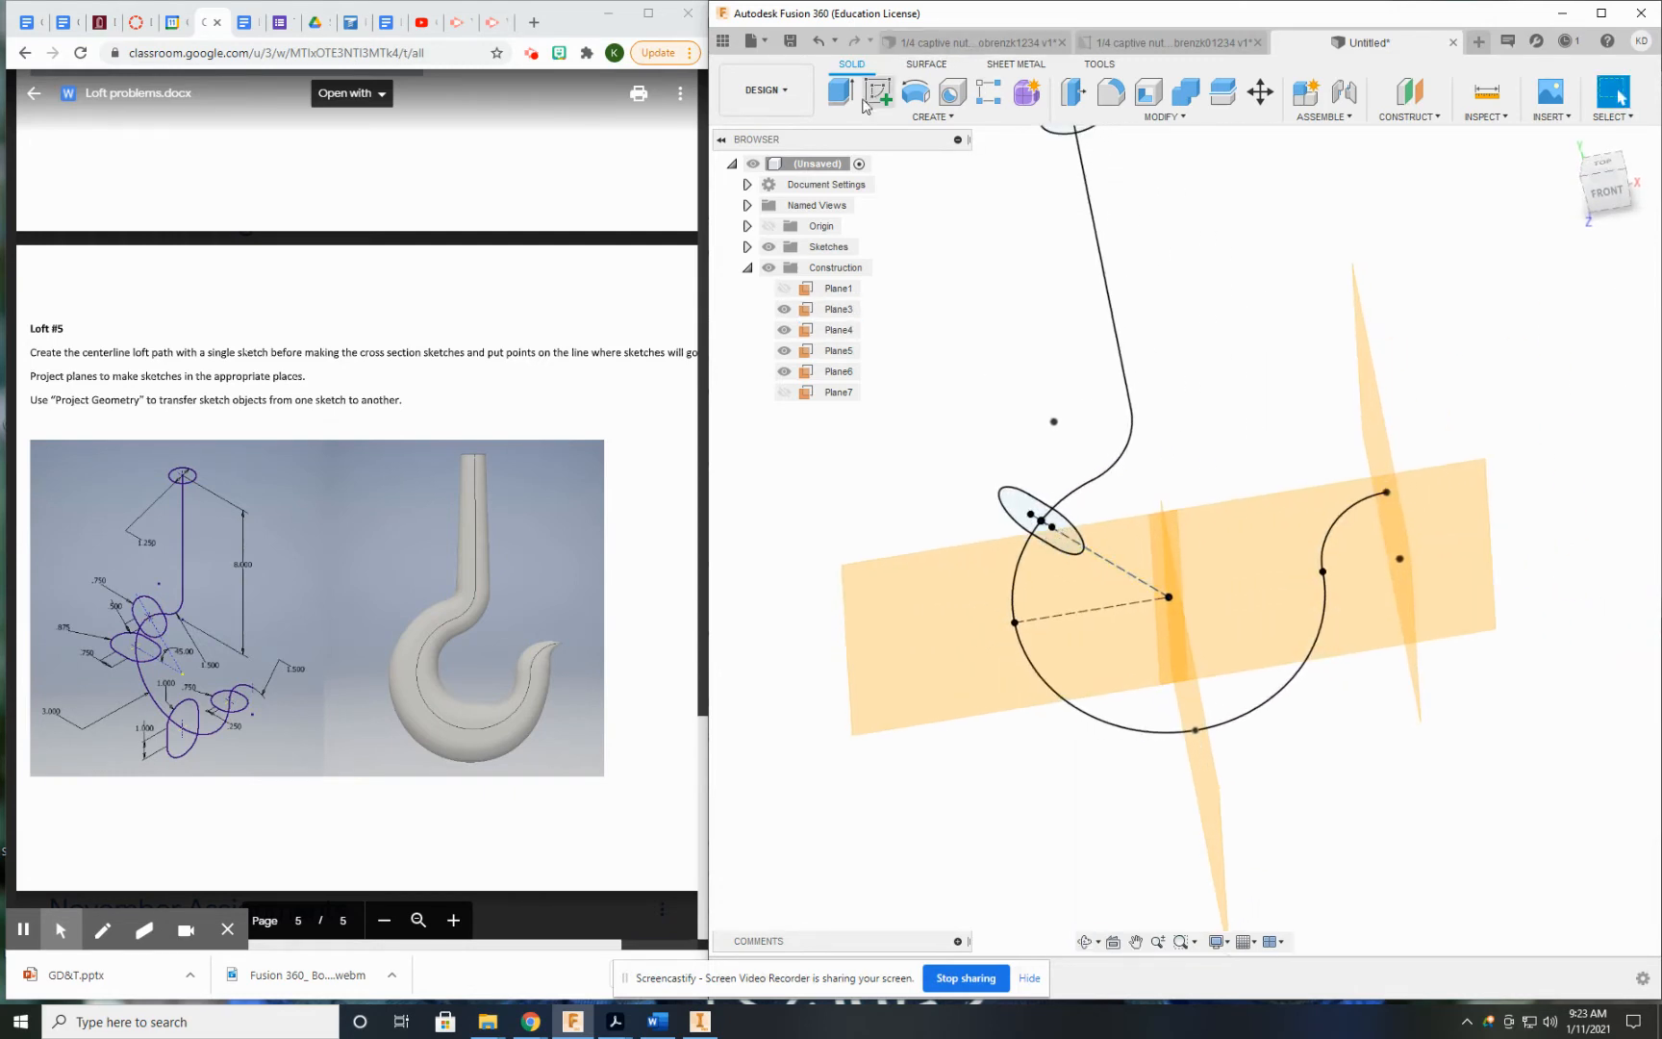
pyautogui.click(989, 698)
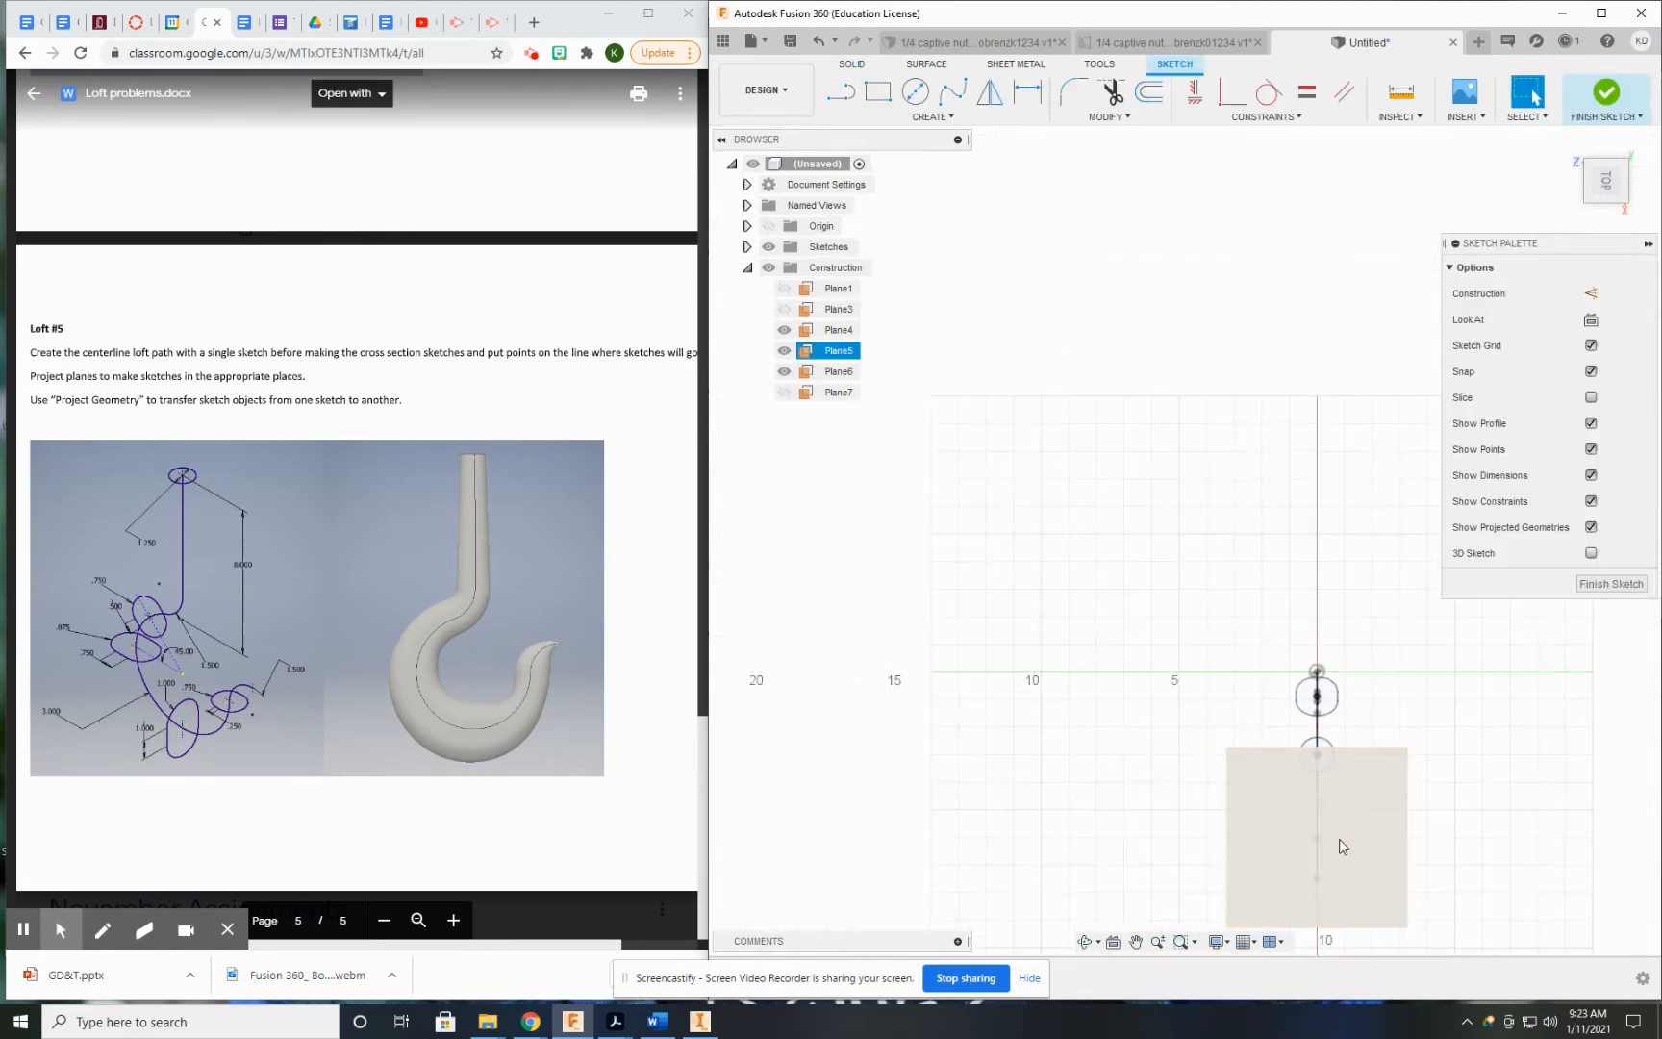
pyautogui.moveTo(1338, 845)
pyautogui.keyDown('shift'); pyautogui.mouseDown(button='middle')
pyautogui.moveTo(1466, 698)
pyautogui.moveTo(1497, 755)
pyautogui.moveTo(1458, 794)
pyautogui.moveTo(1420, 753)
pyautogui.moveTo(1402, 791)
pyautogui.moveTo(1350, 816)
pyautogui.moveTo(1342, 702)
pyautogui.moveTo(1127, 549)
pyautogui.moveTo(1160, 500)
pyautogui.mouseUp(button='middle'); pyautogui.keyUp('shift')
pyautogui.scroll(6, 1068, 426)
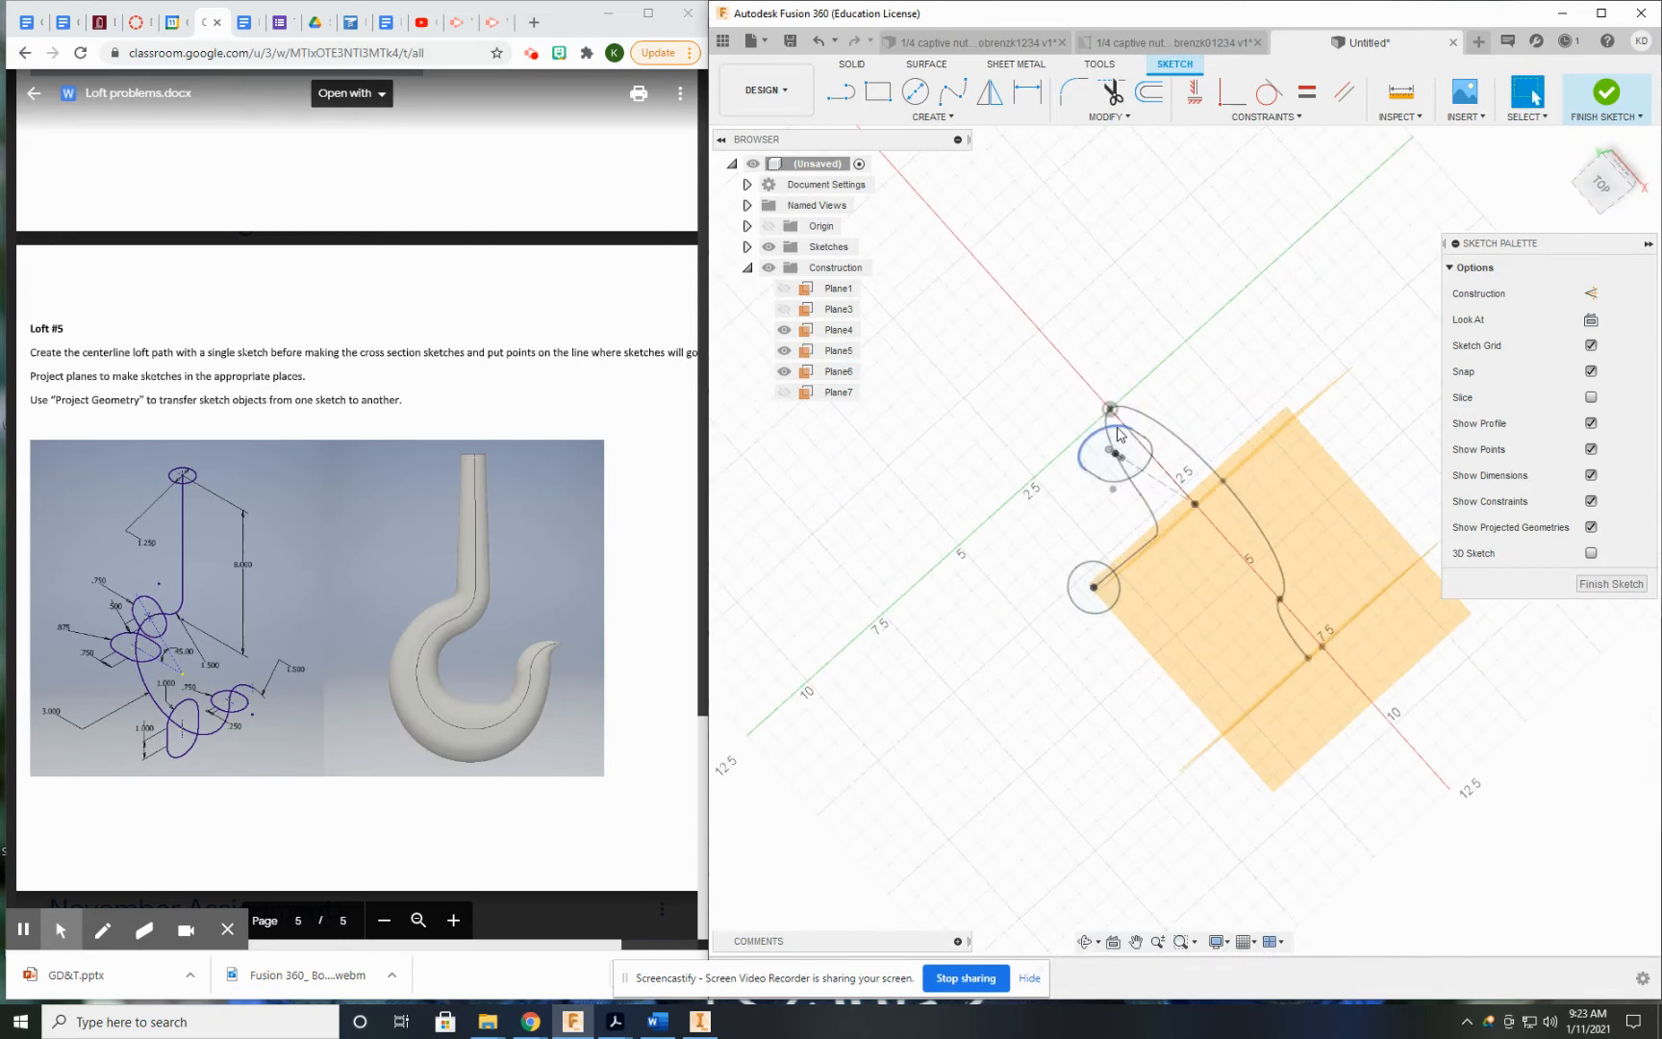
# - Draw a center point slot on the large arc's path point, along the sketch's red axis, about 1.4 in between arc centres and 0.8 in wide
pyautogui.click(936, 113)
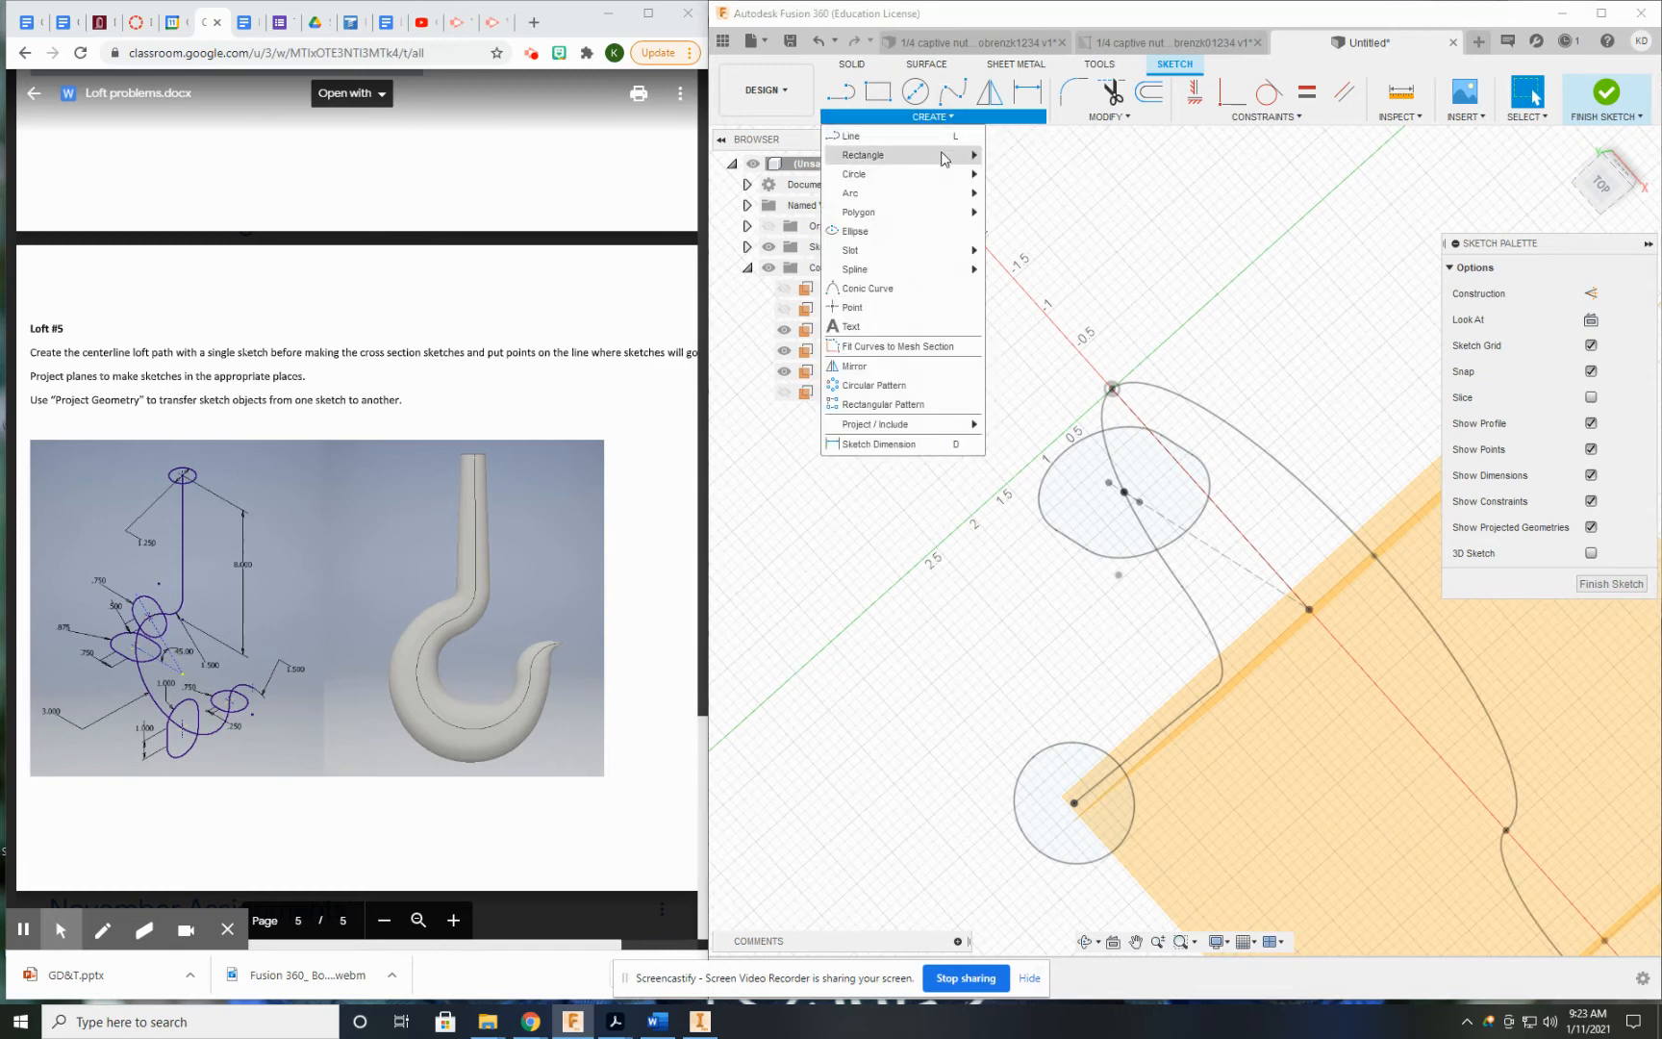
pyautogui.moveTo(962, 260)
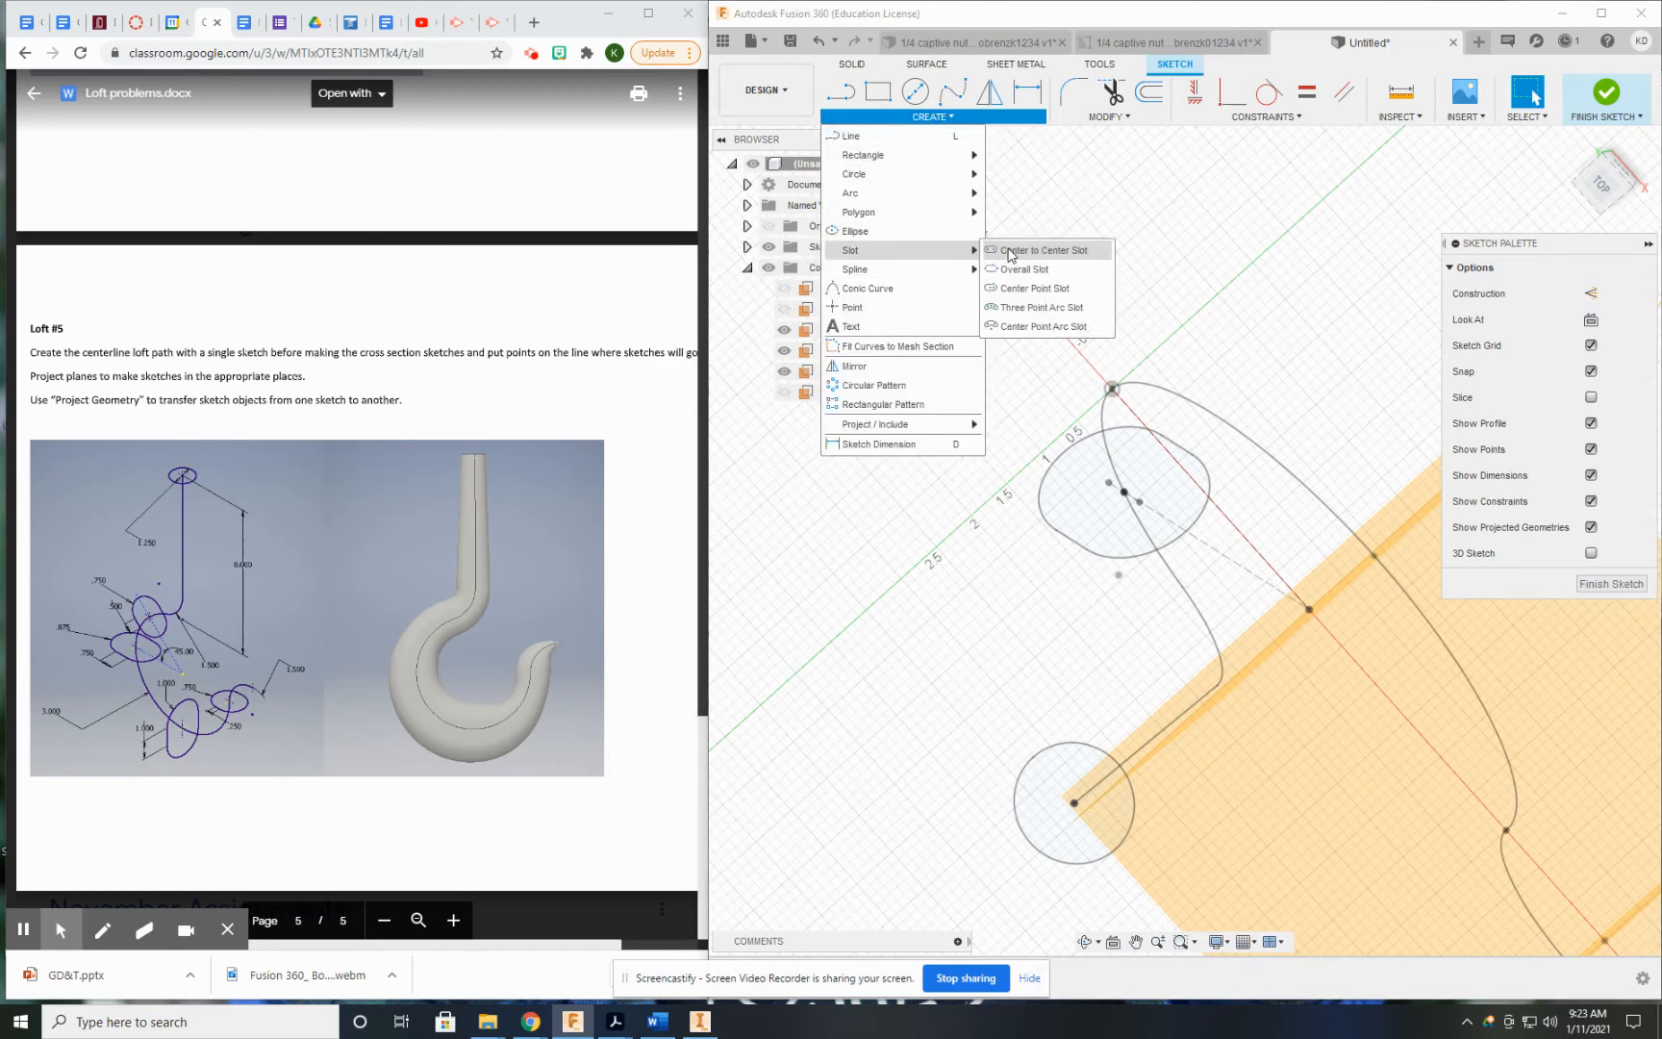
pyautogui.click(1038, 288)
pyautogui.click(1113, 389)
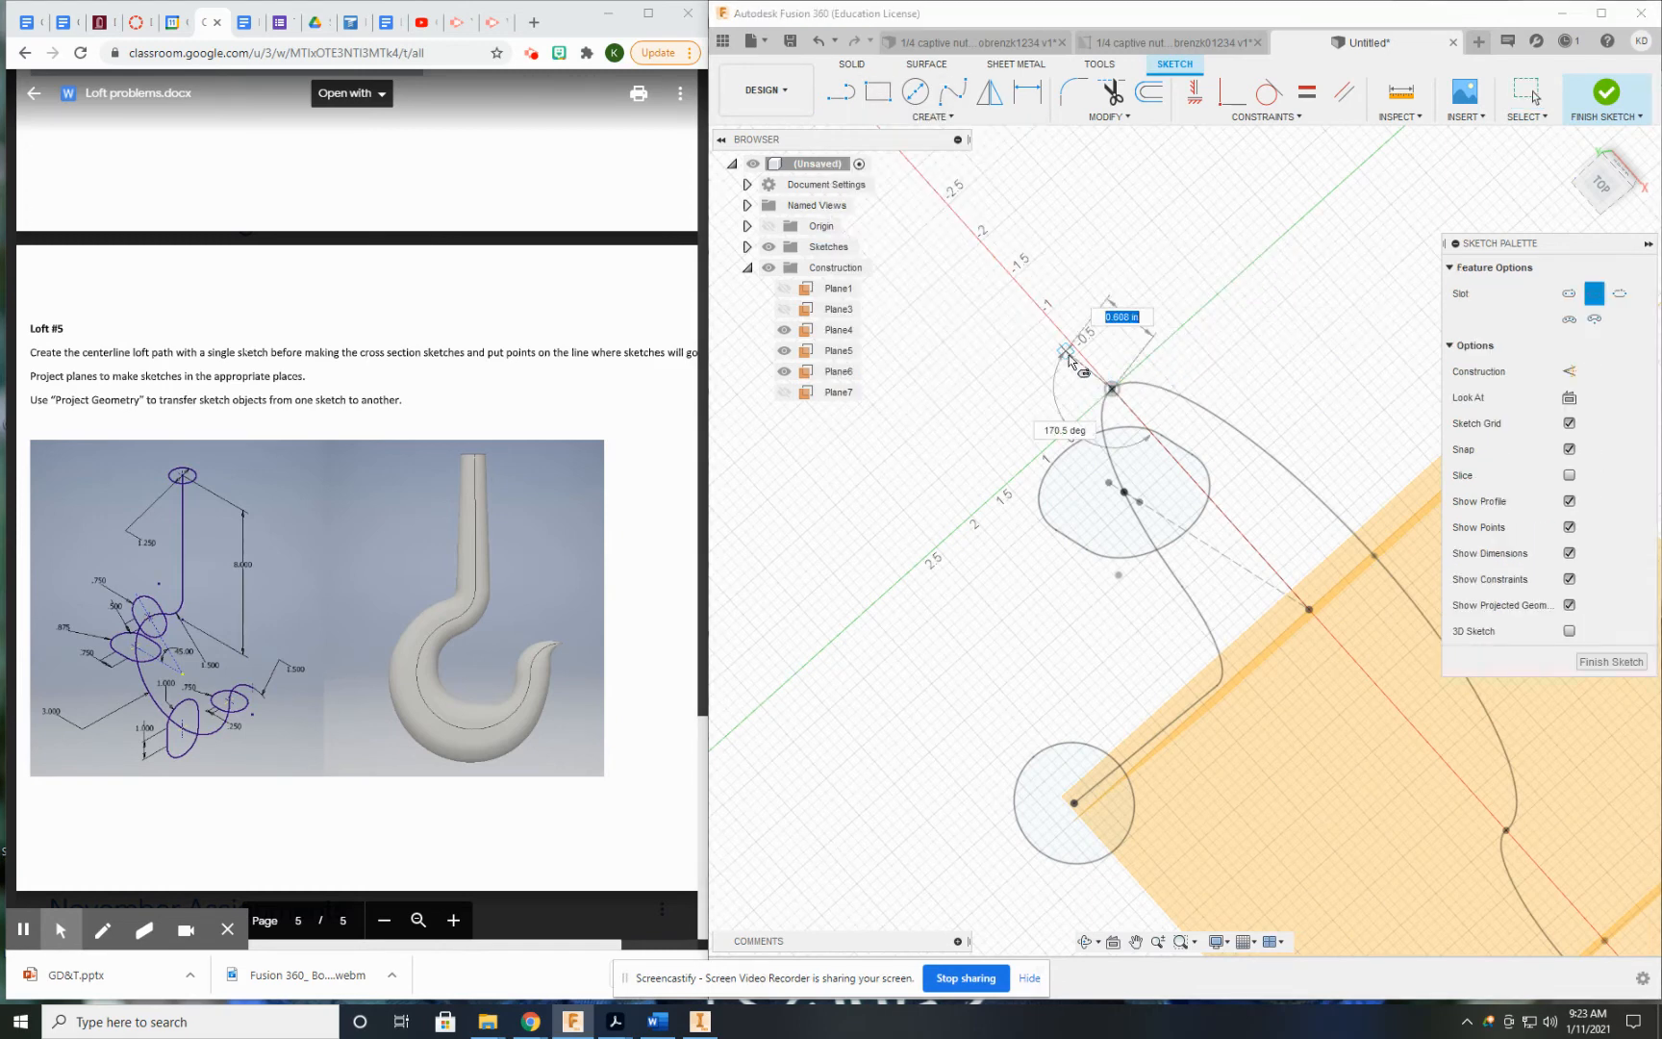
pyautogui.click(1063, 339)
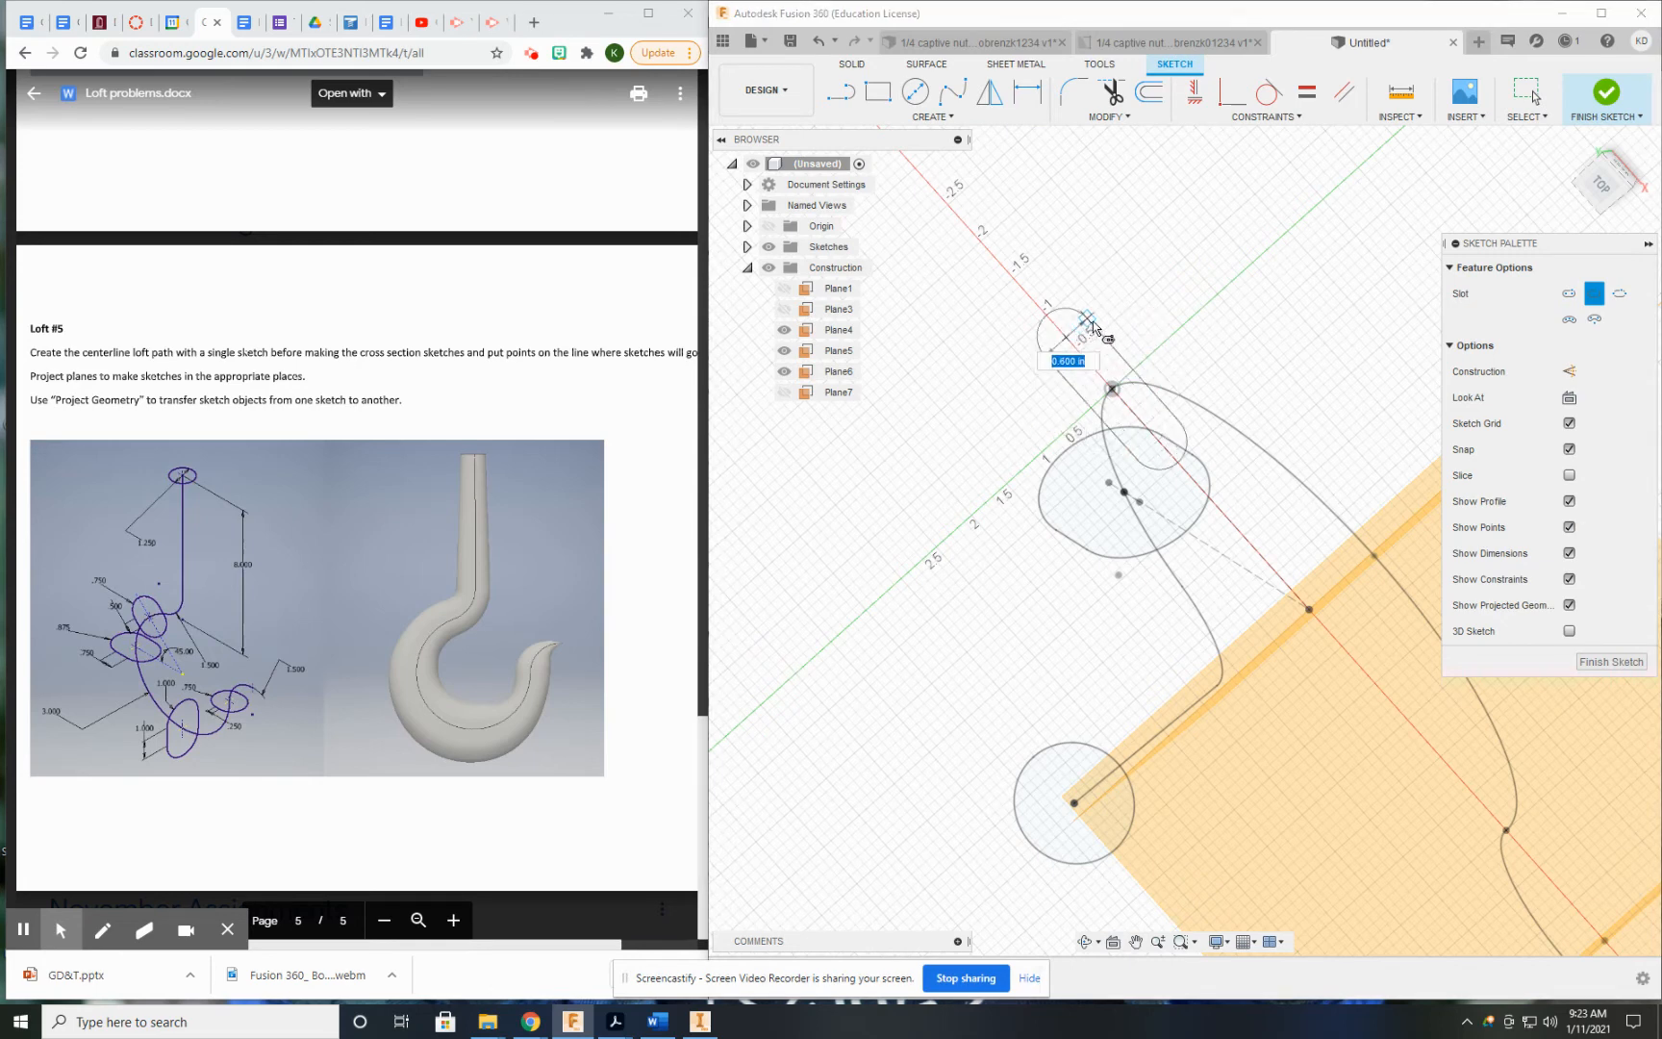
pyautogui.click(1097, 318)
pyautogui.keyDown('shift'); pyautogui.moveTo(1190, 567); pyautogui.dragTo(1183, 476, button='middle'); pyautogui.keyUp('shift')
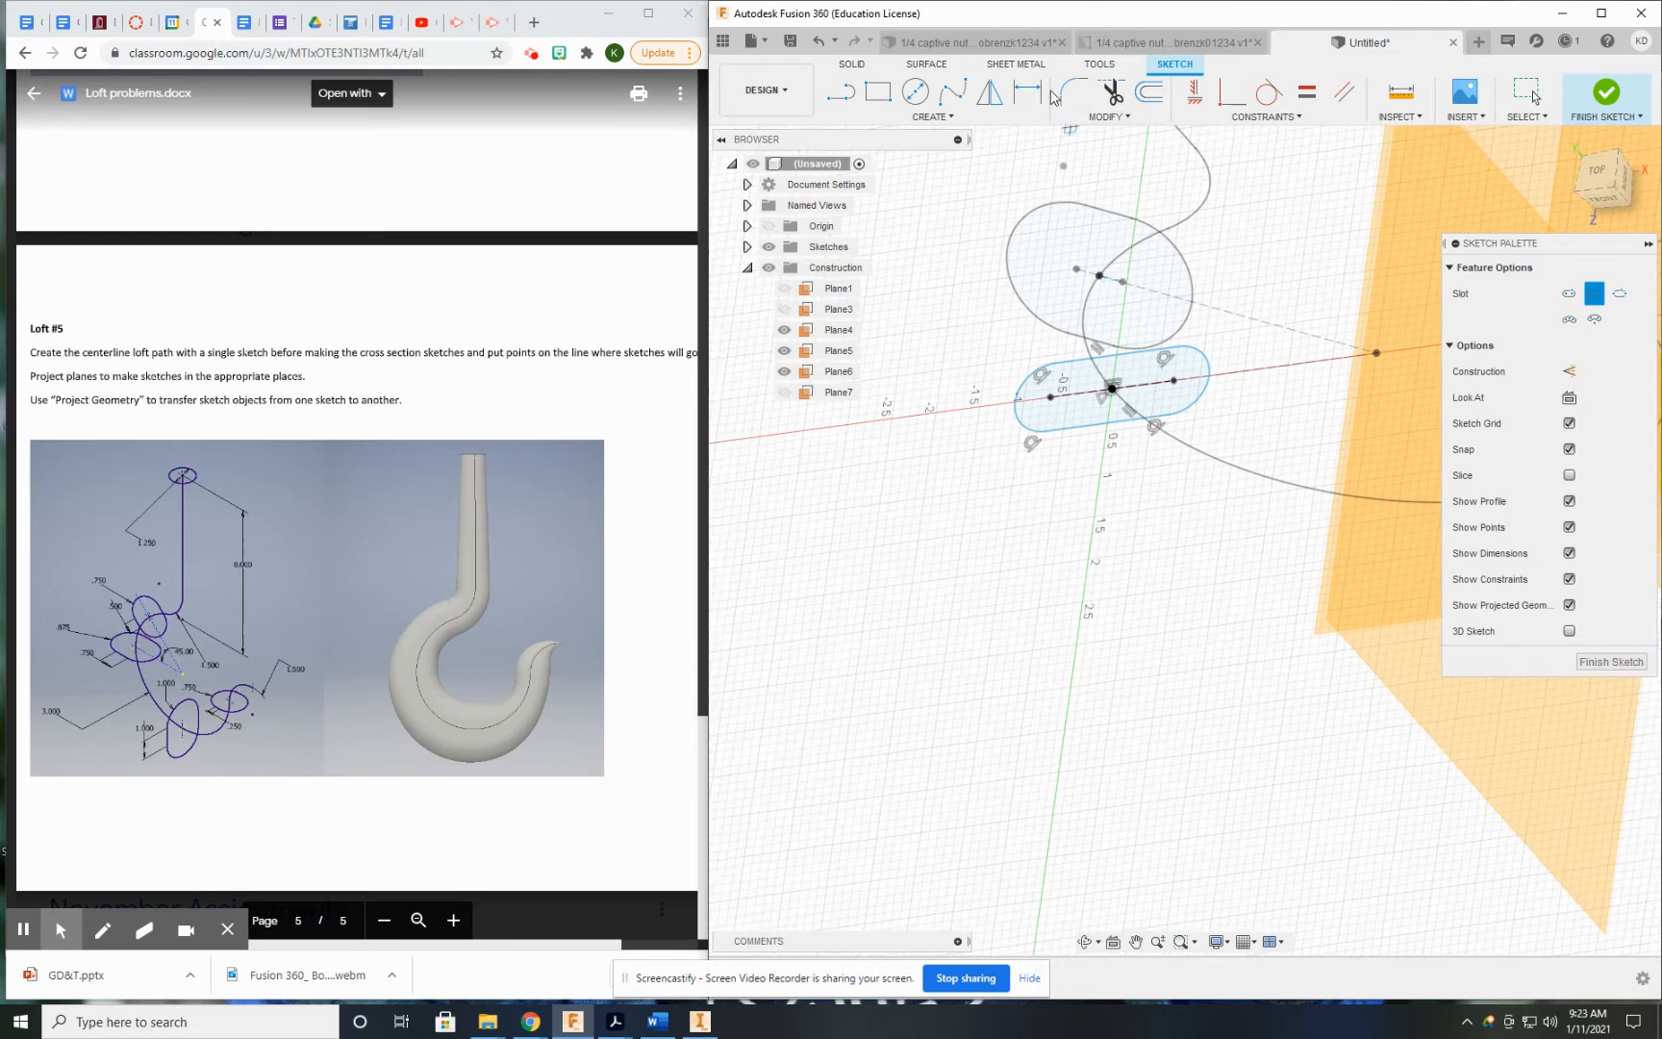
# - Dimension the new slot's end arc with a radius of 0.875 in
pyautogui.press('d')
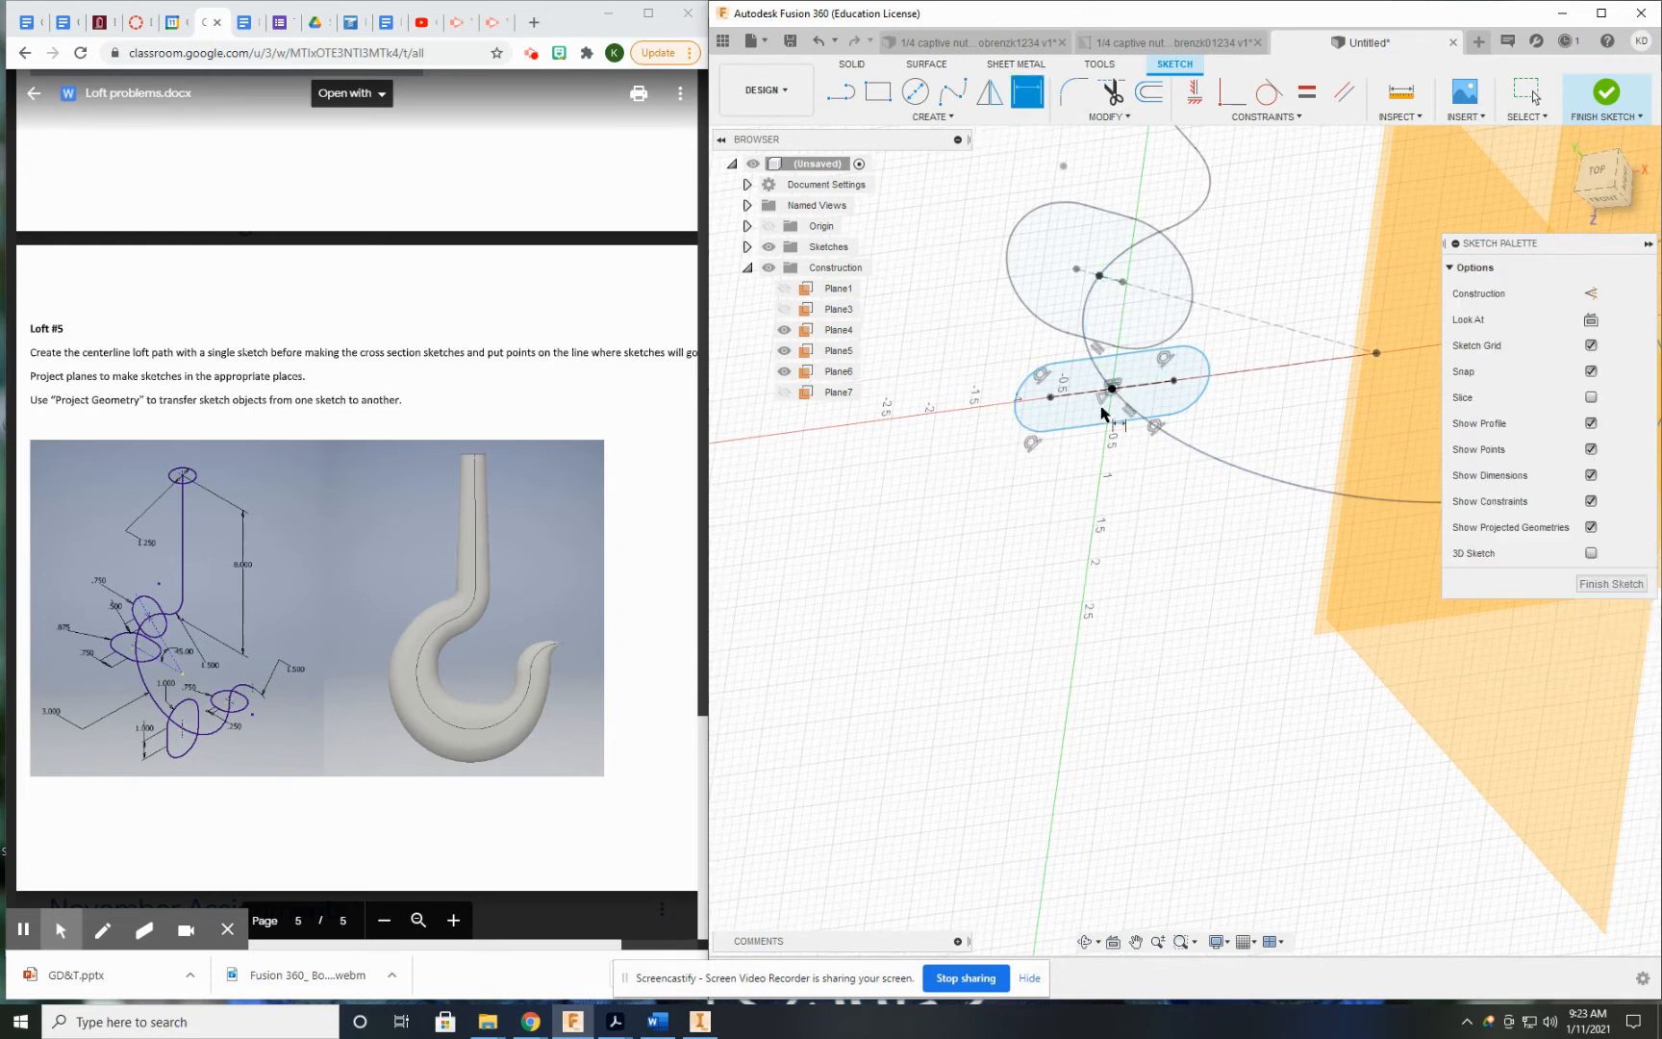
pyautogui.click(1020, 419)
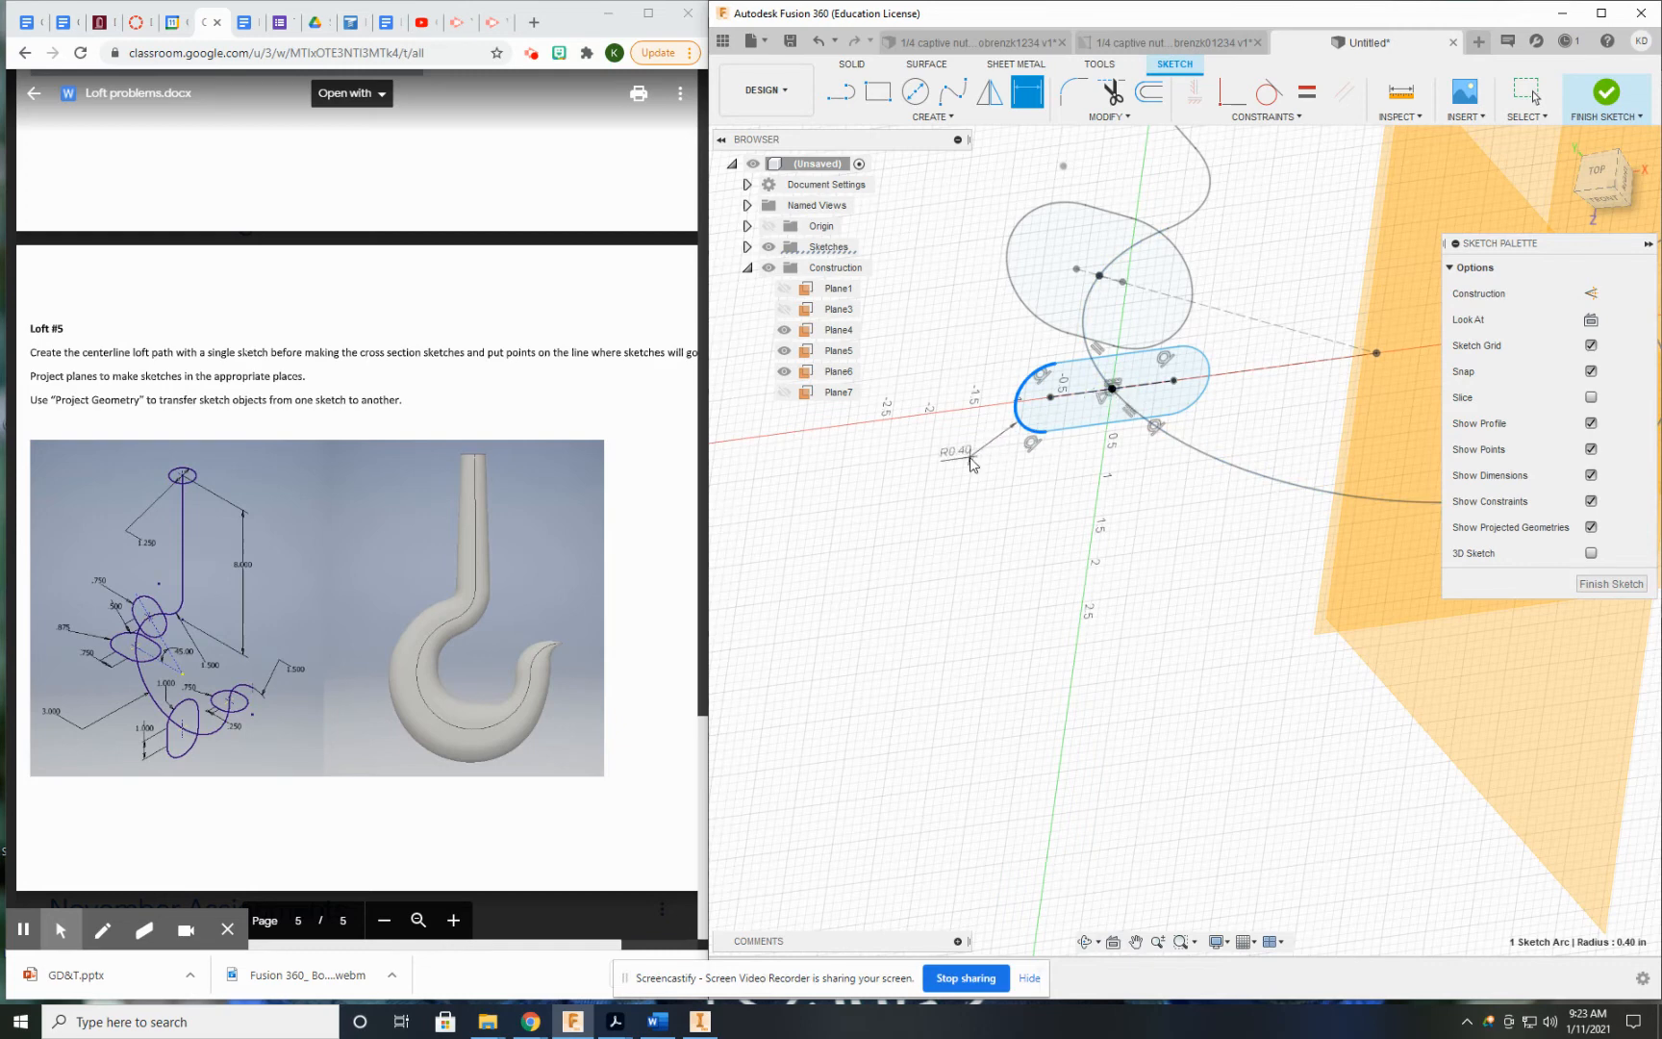
pyautogui.click(969, 462)
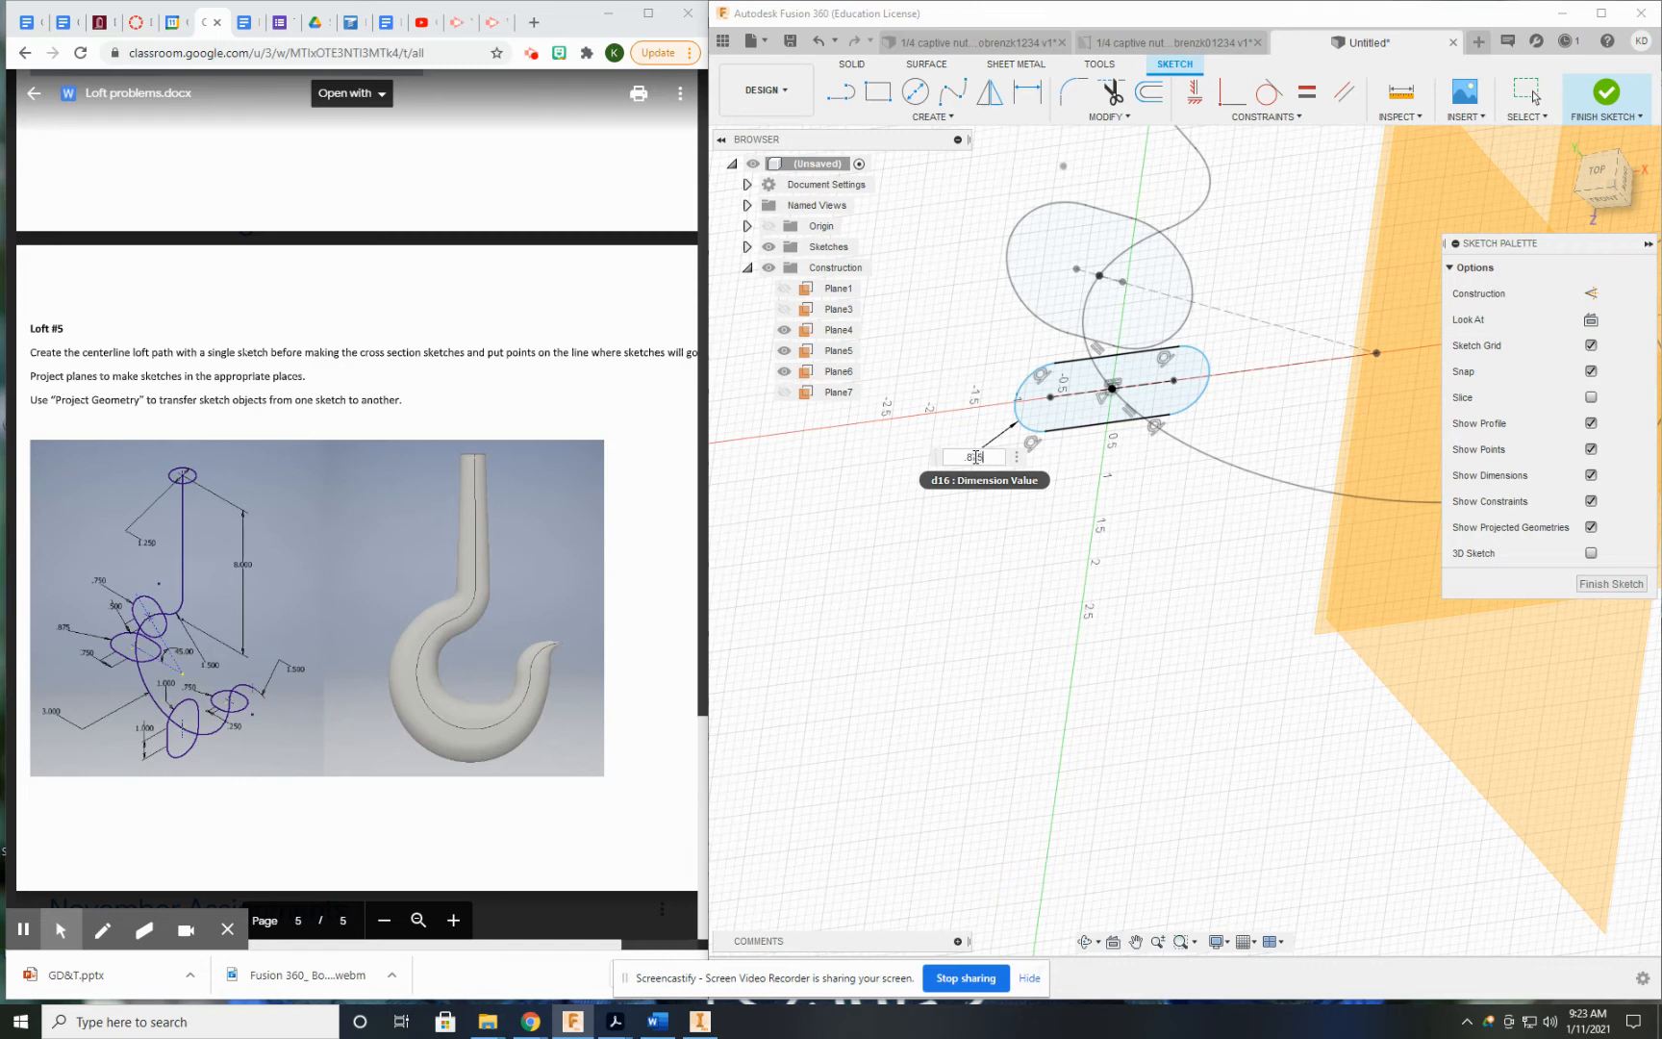
pyautogui.press('Return')
# - Set the length of the slot's straight side to 0.75 in and finish the sketch
pyautogui.click(1068, 471)
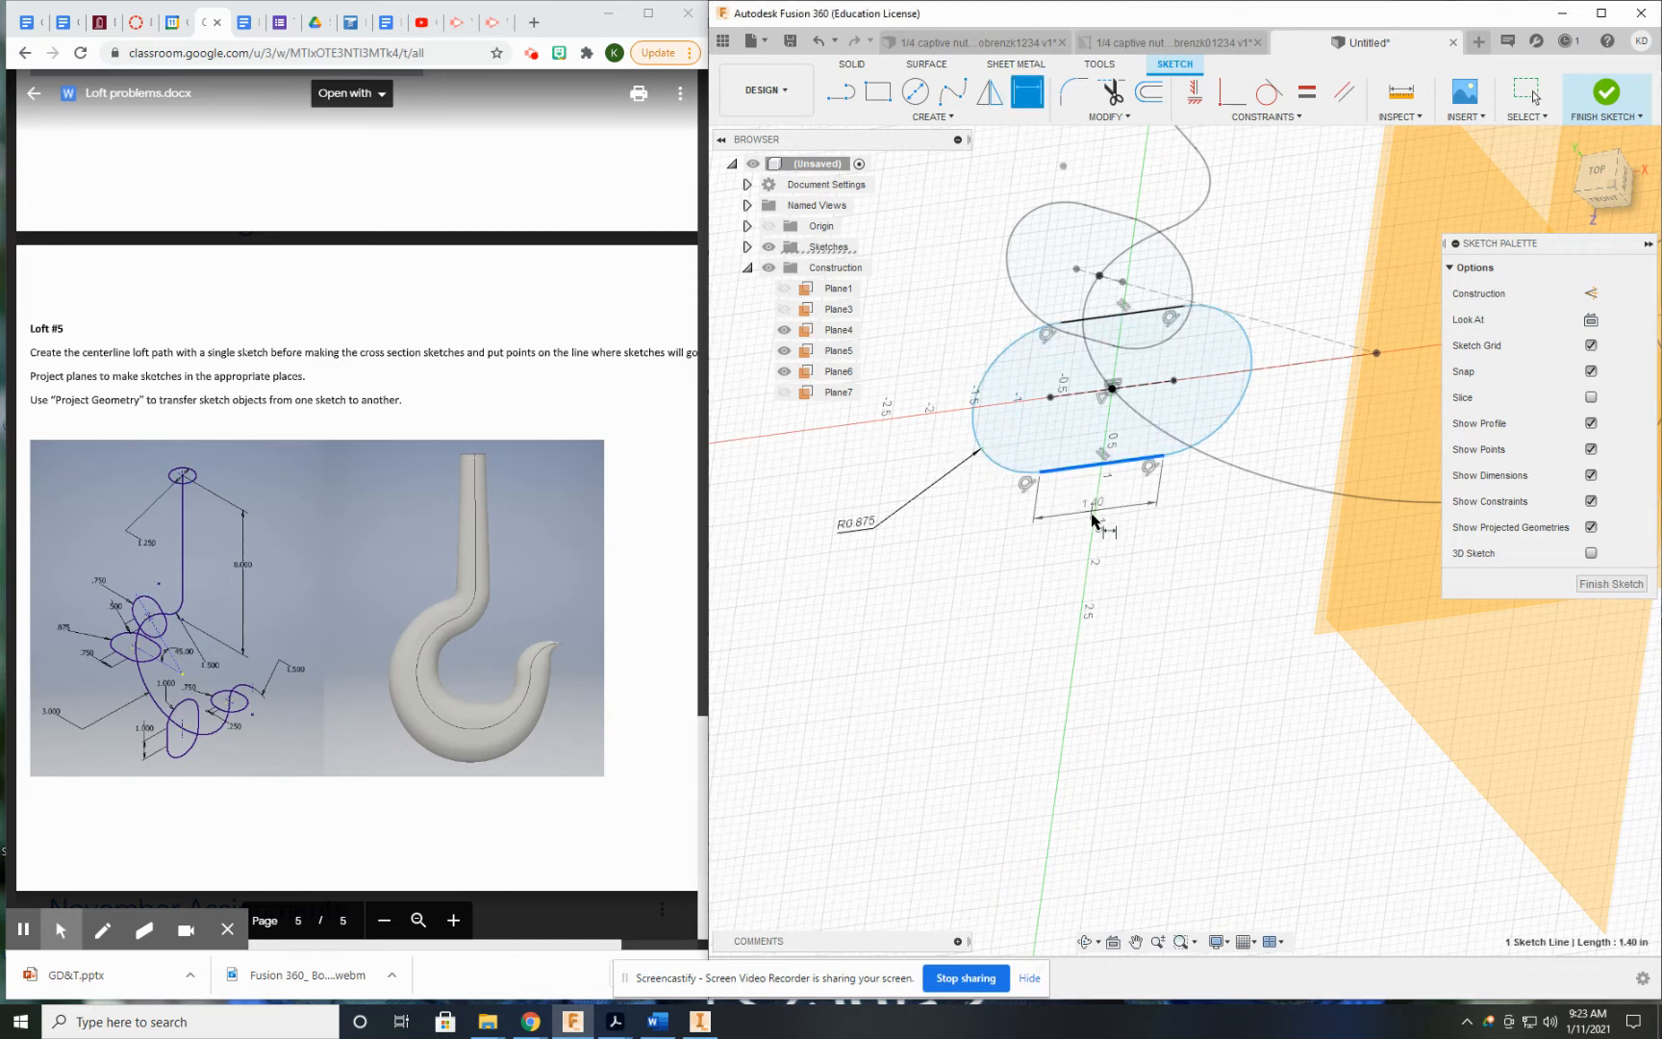
pyautogui.click(1099, 524)
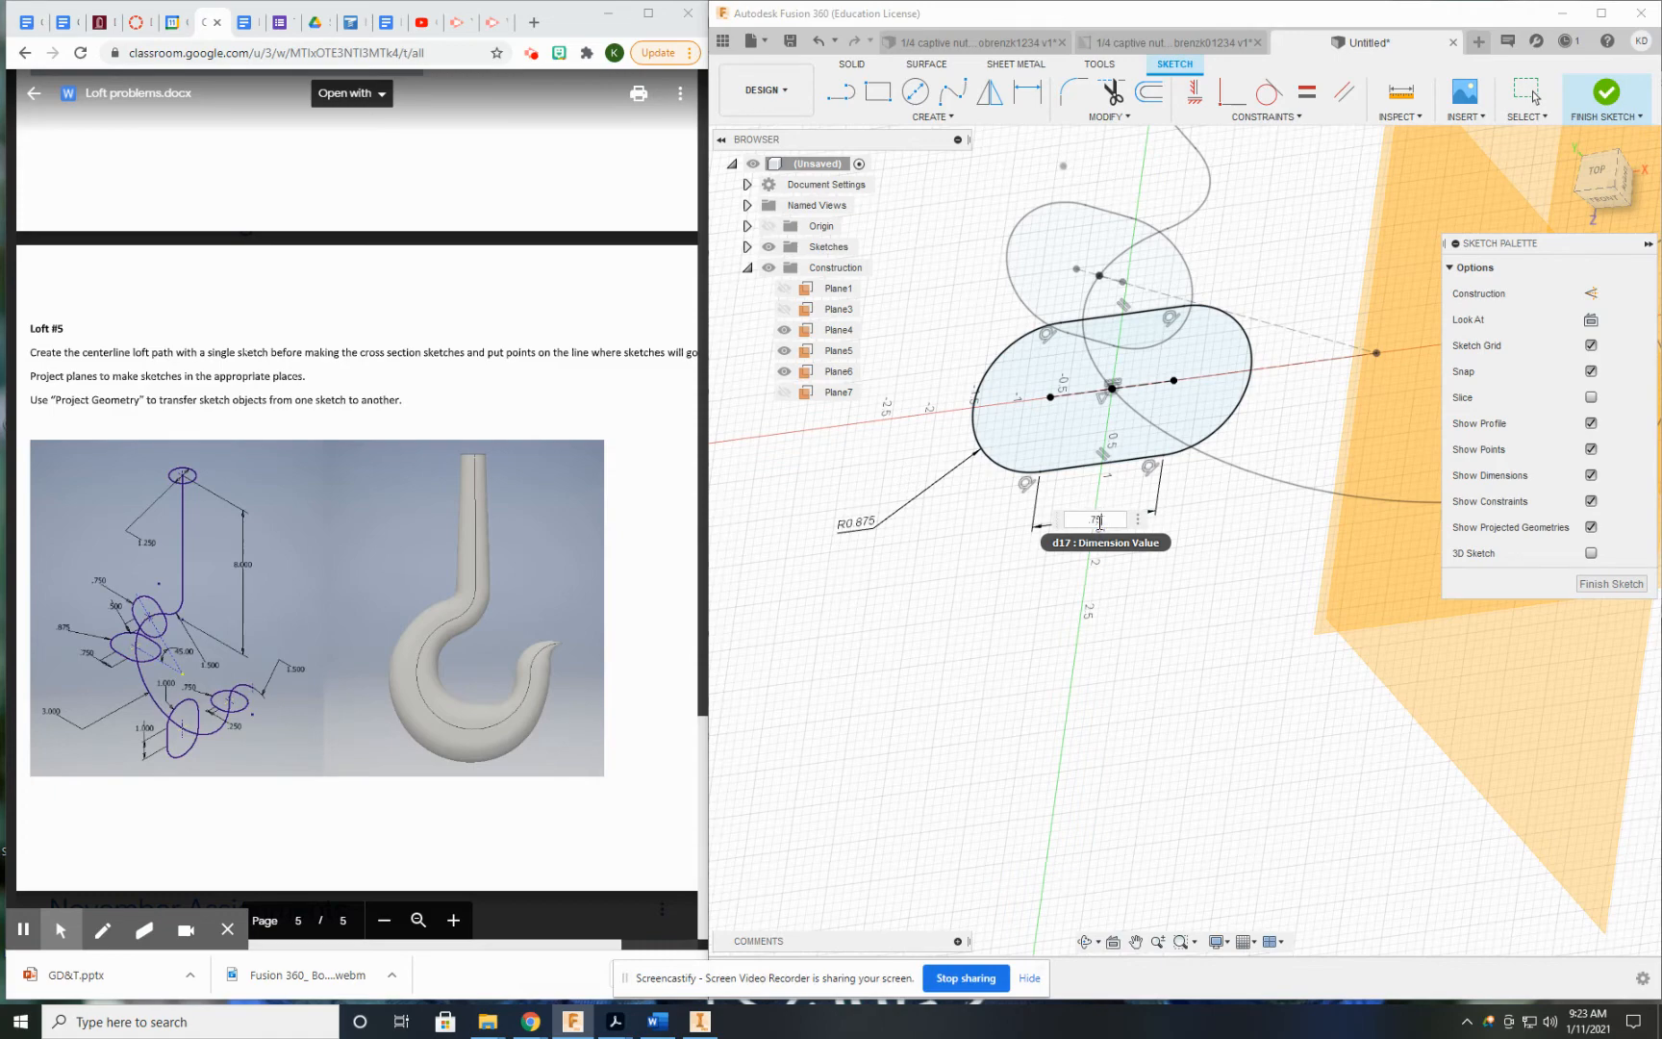
pyautogui.write('.75')
pyautogui.press('Return')
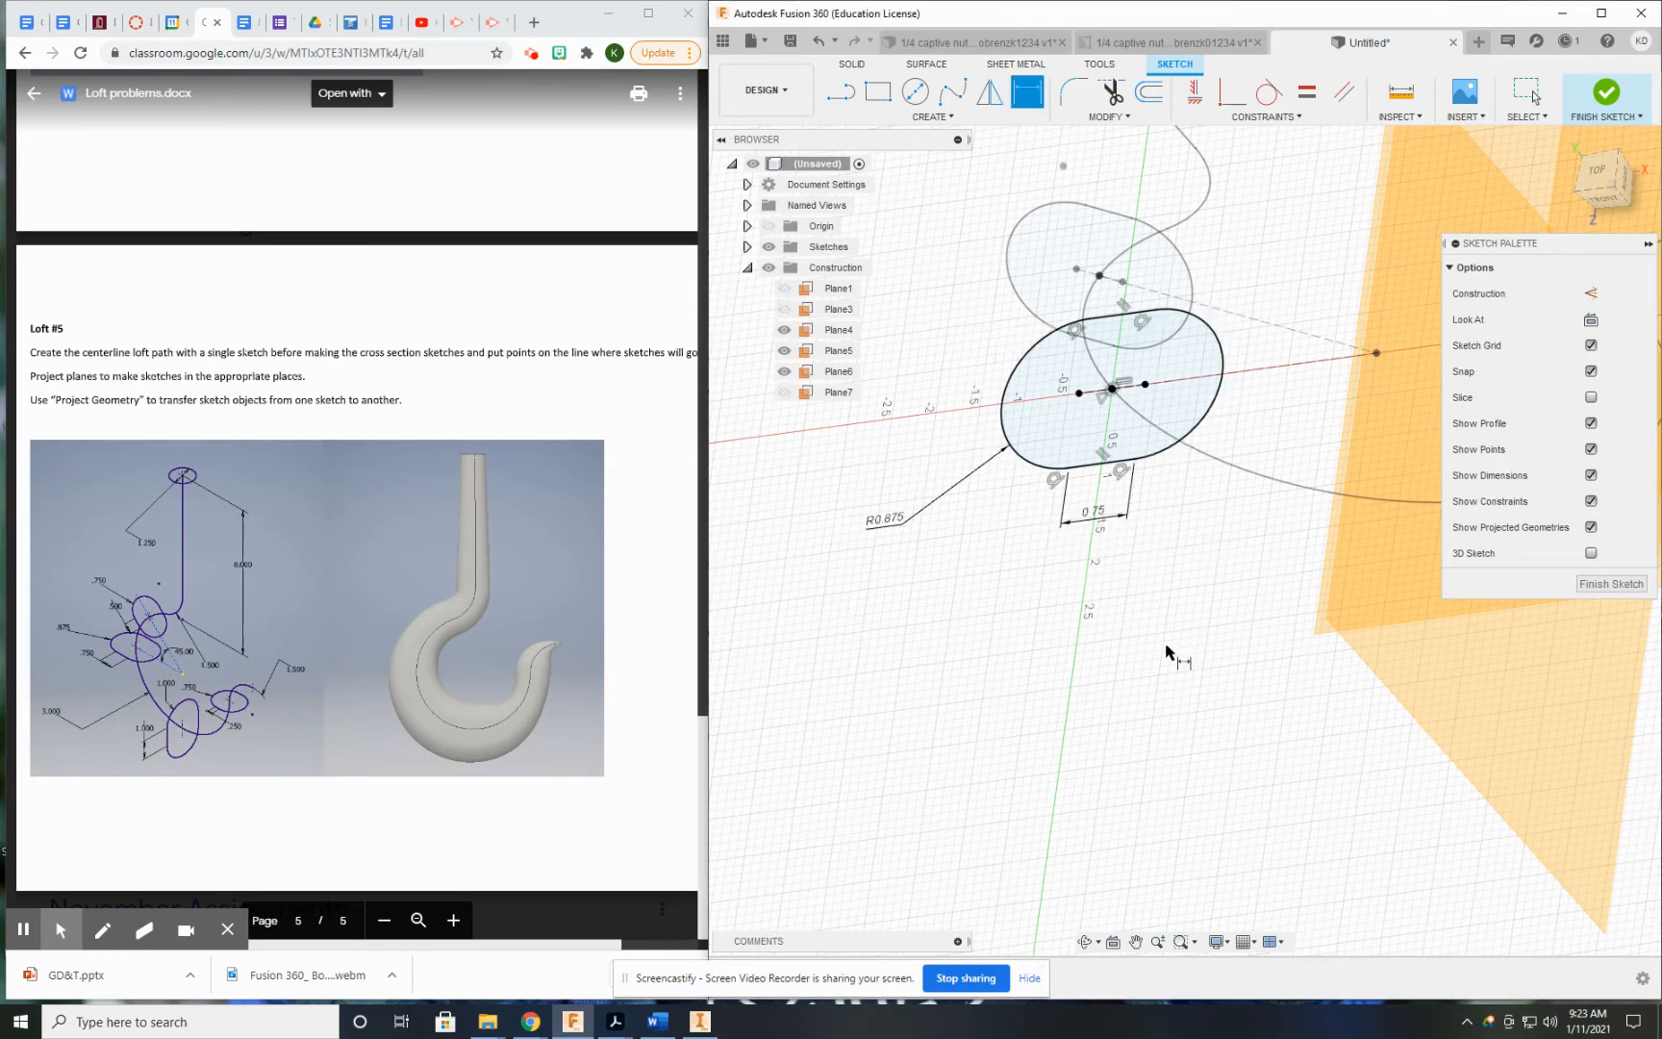
pyautogui.moveTo(1166, 651)
pyautogui.keyDown('shift'); pyautogui.mouseDown(button='middle')
pyautogui.moveTo(1161, 593)
pyautogui.moveTo(1046, 583)
pyautogui.moveTo(1046, 637)
pyautogui.moveTo(1094, 604)
pyautogui.moveTo(1011, 626)
pyautogui.moveTo(1032, 342)
pyautogui.moveTo(1106, 462)
pyautogui.moveTo(1213, 530)
pyautogui.moveTo(1299, 538)
pyautogui.moveTo(1229, 484)
pyautogui.mouseUp(button='middle'); pyautogui.keyUp('shift')
pyautogui.press('d')
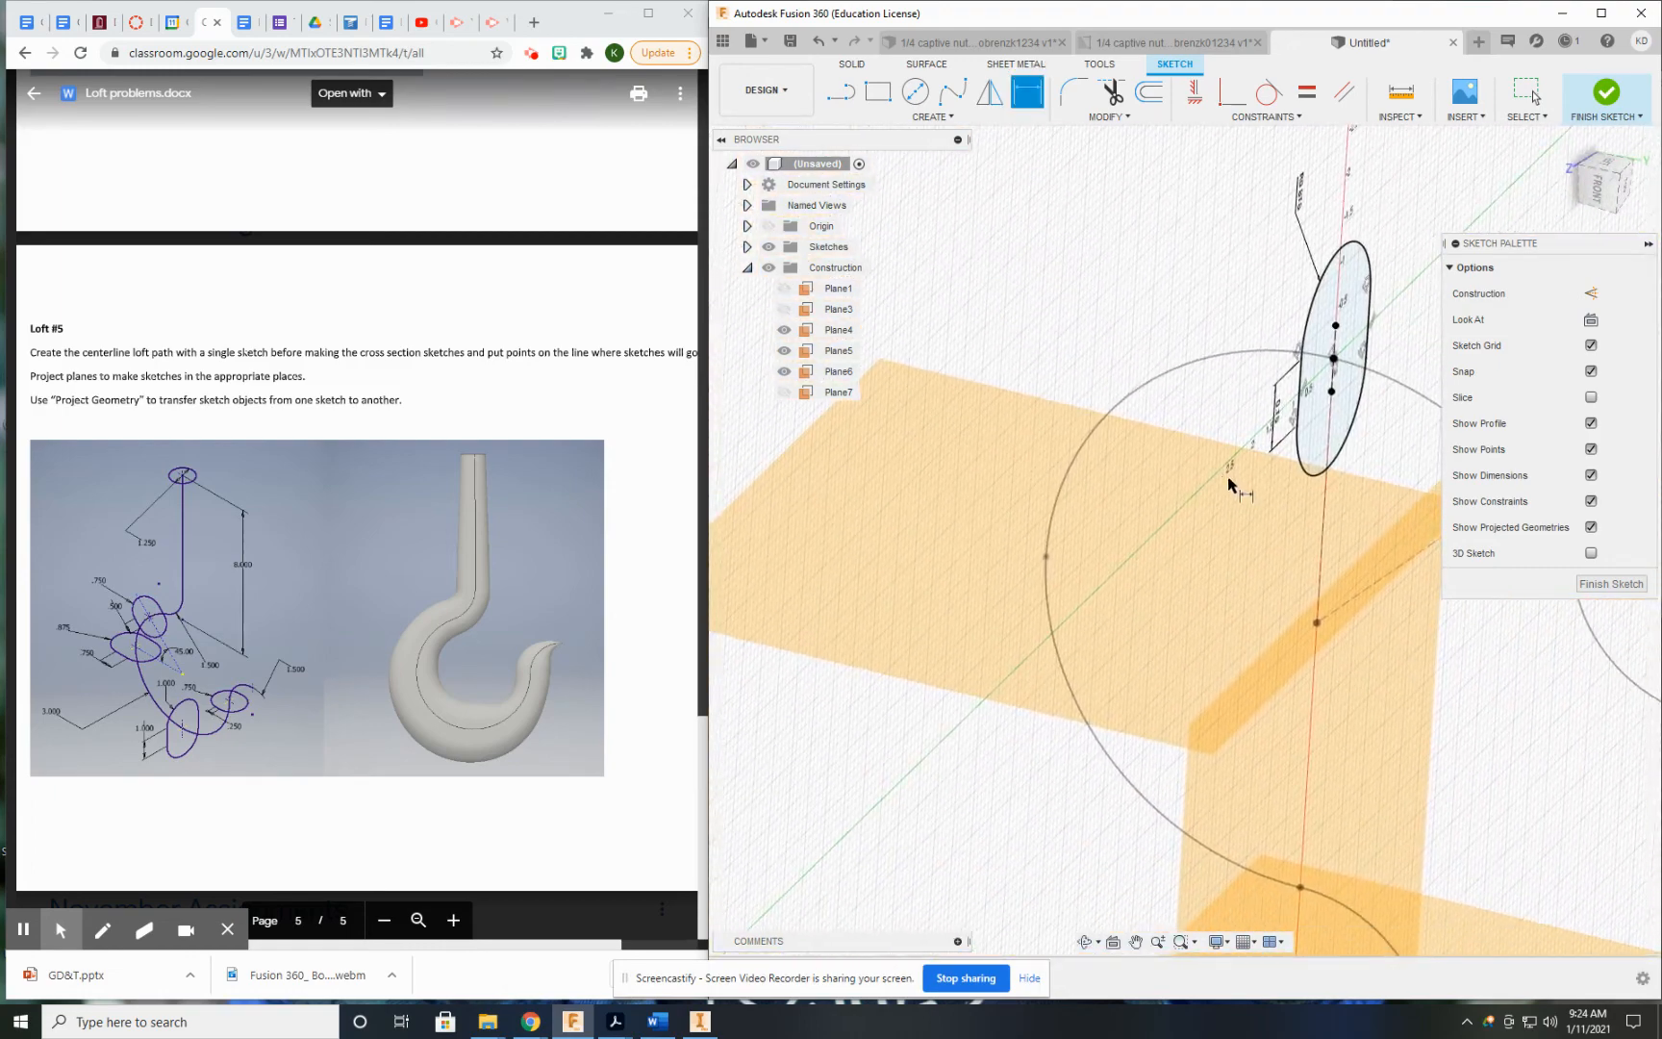
pyautogui.click(1606, 94)
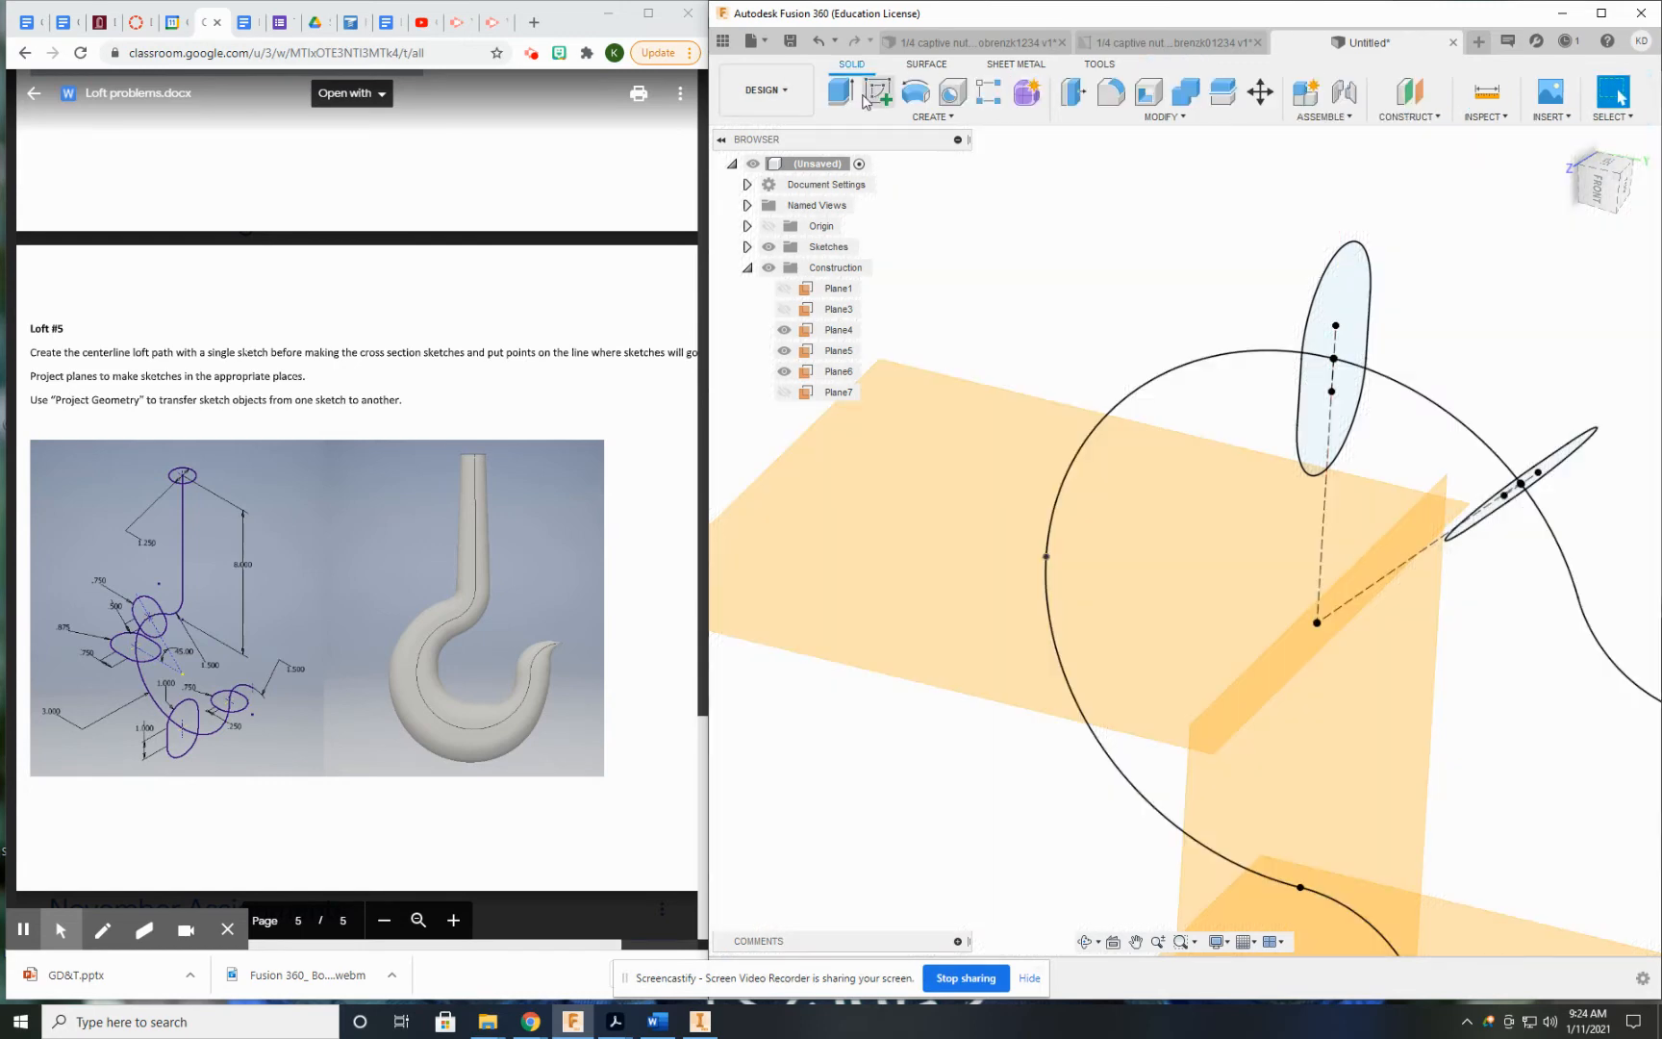
# - Start a sketch on the vertical construction plane through the centre of the hook's large arc
pyautogui.click(981, 493)
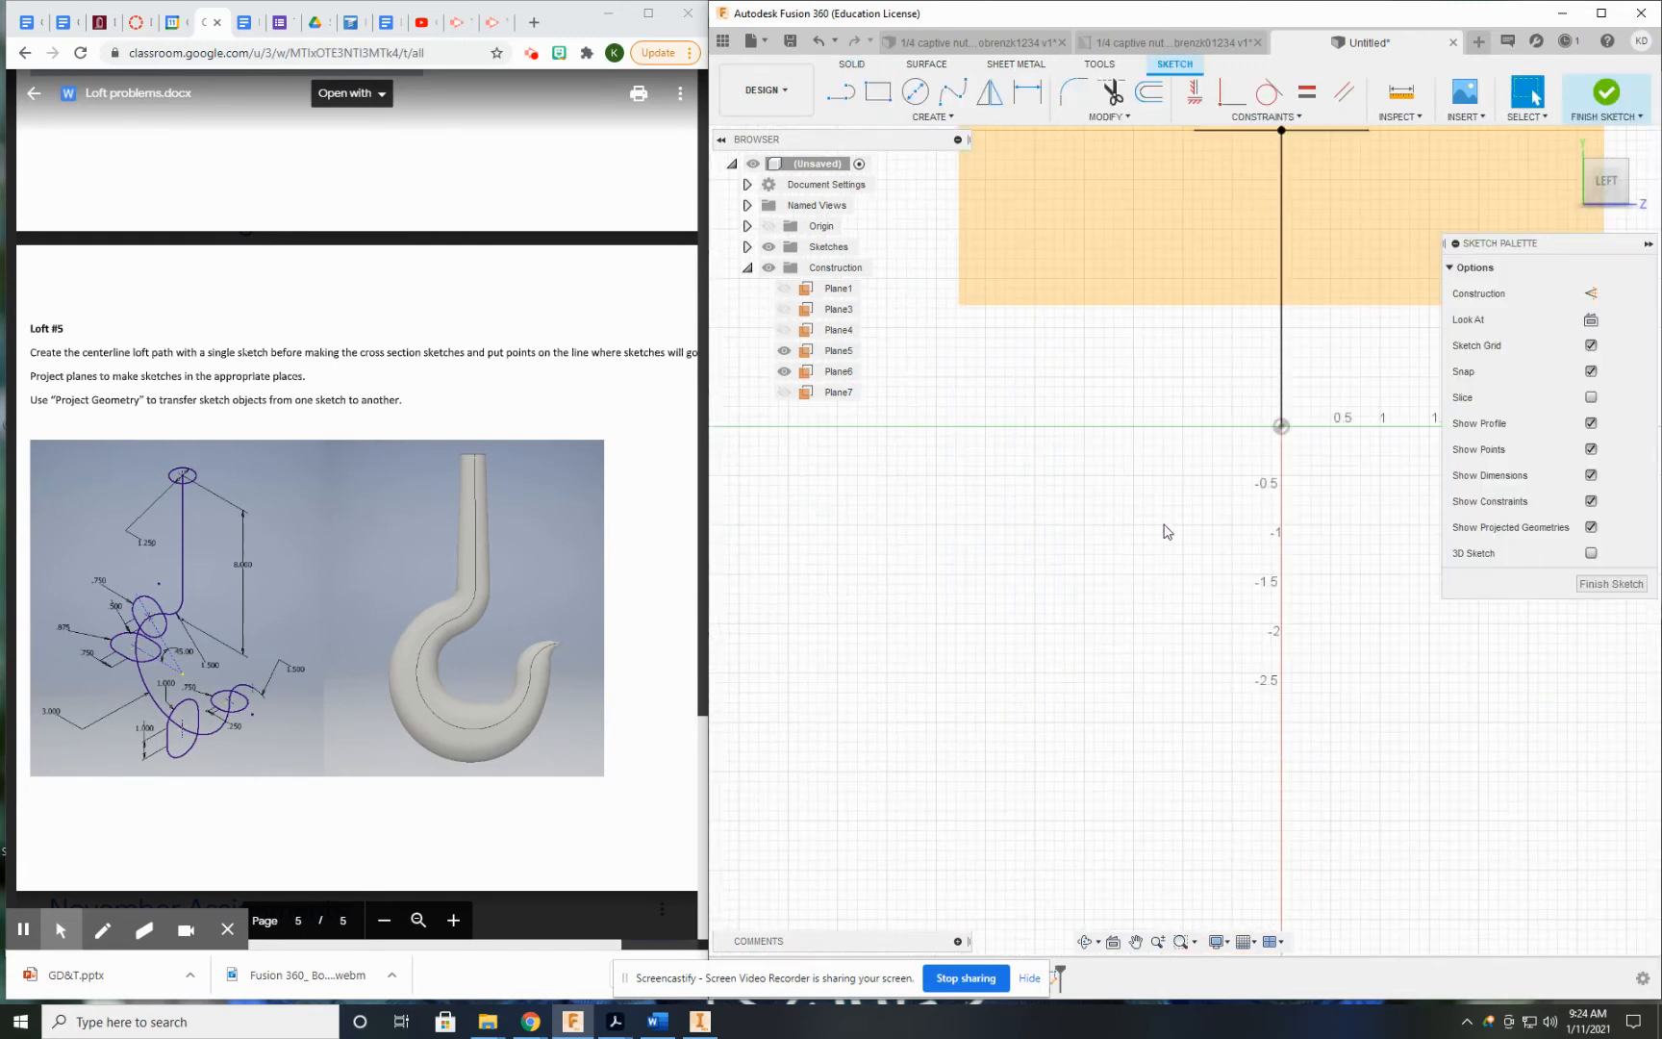
pyautogui.moveTo(1190, 587)
pyautogui.keyDown('shift'); pyautogui.mouseDown(button='middle')
pyautogui.moveTo(1159, 548)
pyautogui.moveTo(1117, 549)
pyautogui.moveTo(1224, 528)
pyautogui.mouseUp(button='middle'); pyautogui.keyUp('shift')
pyautogui.scroll(5, 1221, 526)
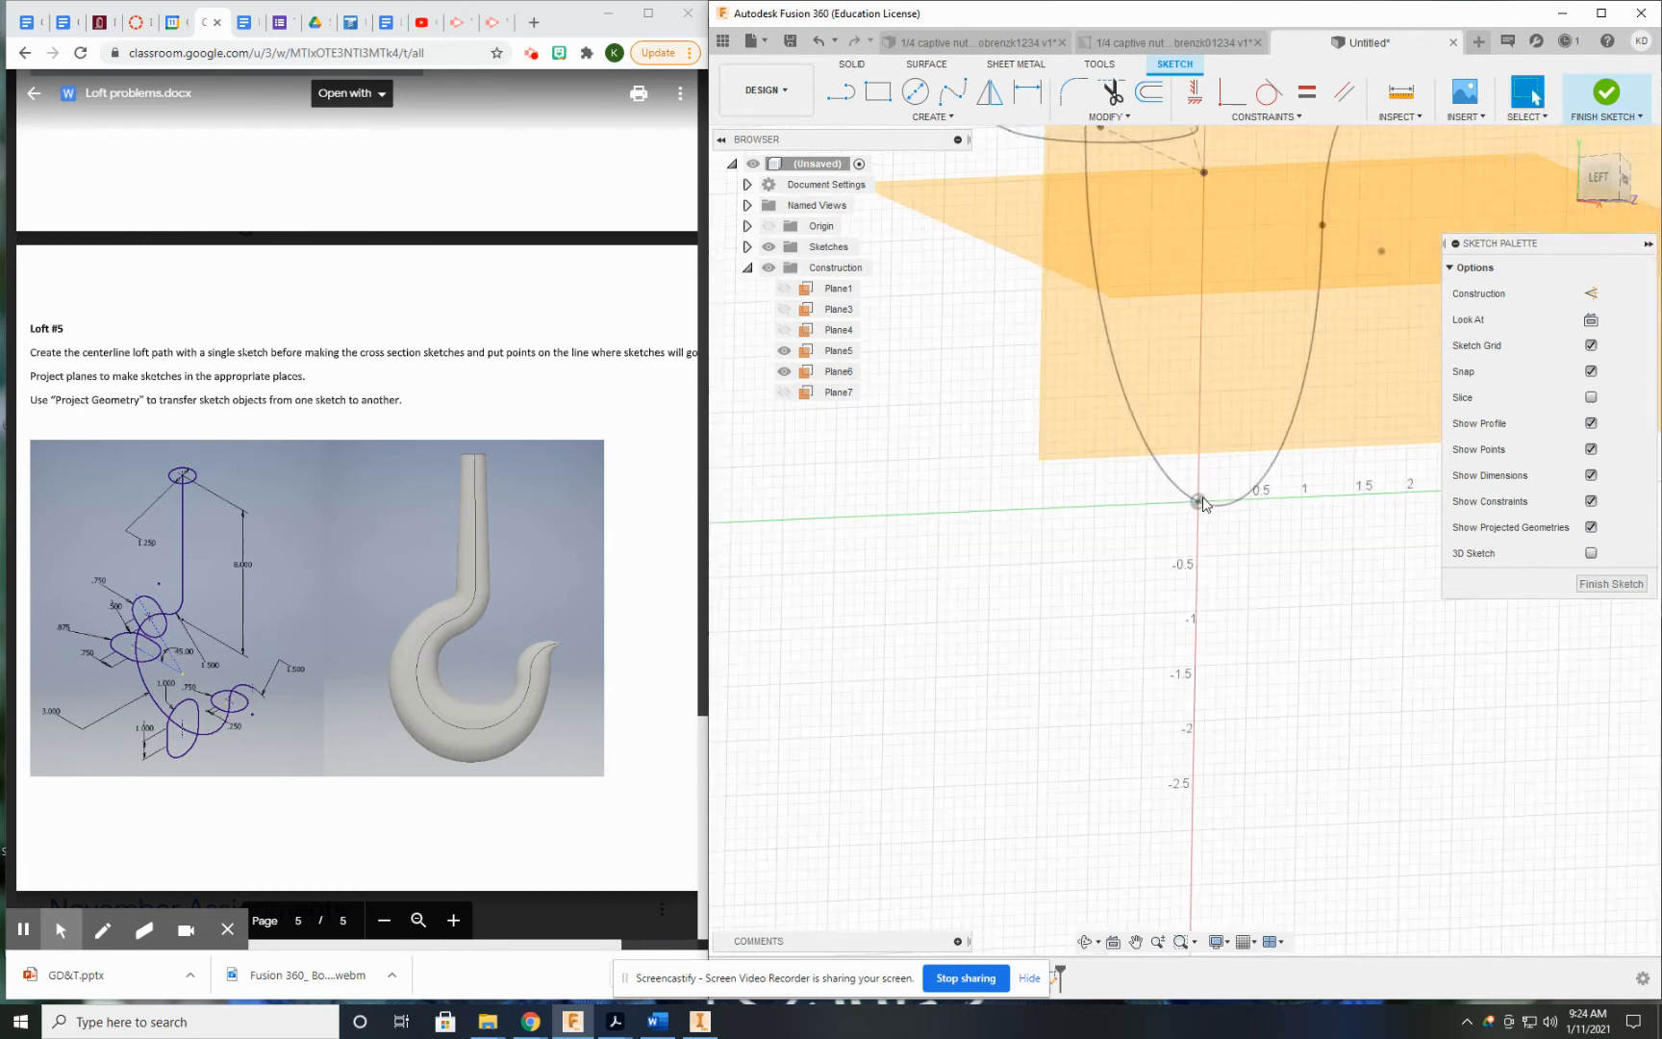
# - Draw an upright center point slot on the path's lowest point, about 1.6 in between arc centres and 1 in wide
pyautogui.click(931, 116)
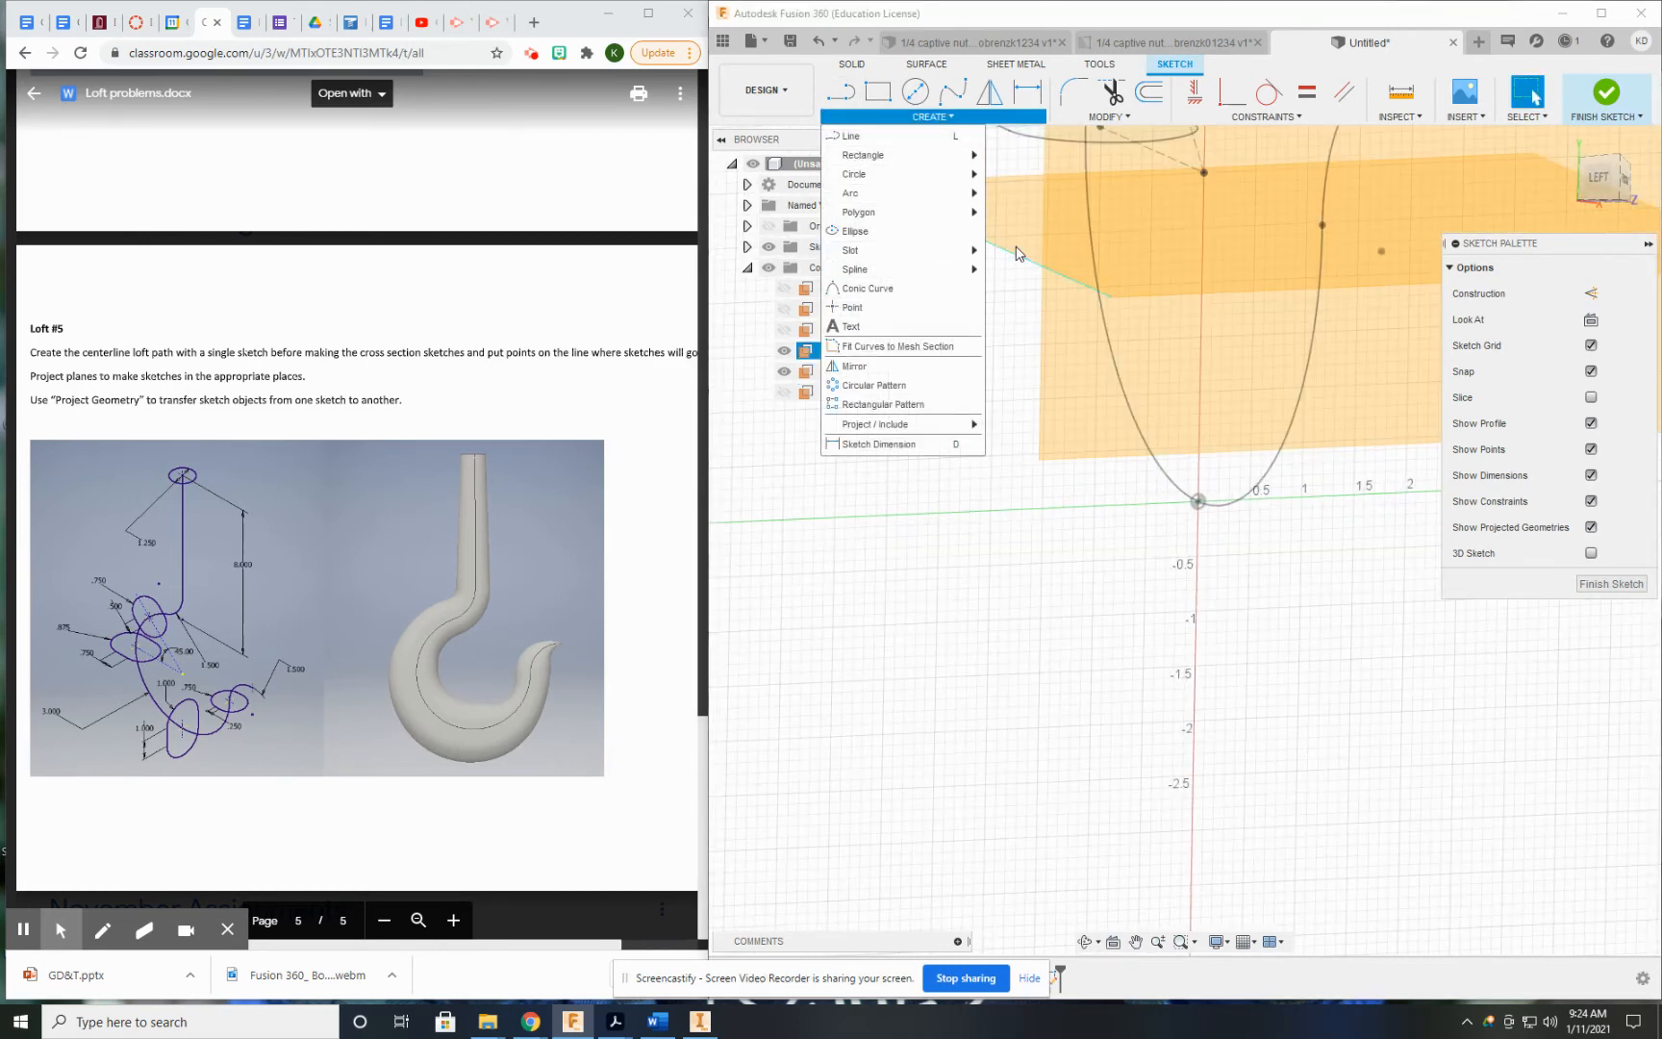
pyautogui.moveTo(975, 252)
pyautogui.click(1034, 271)
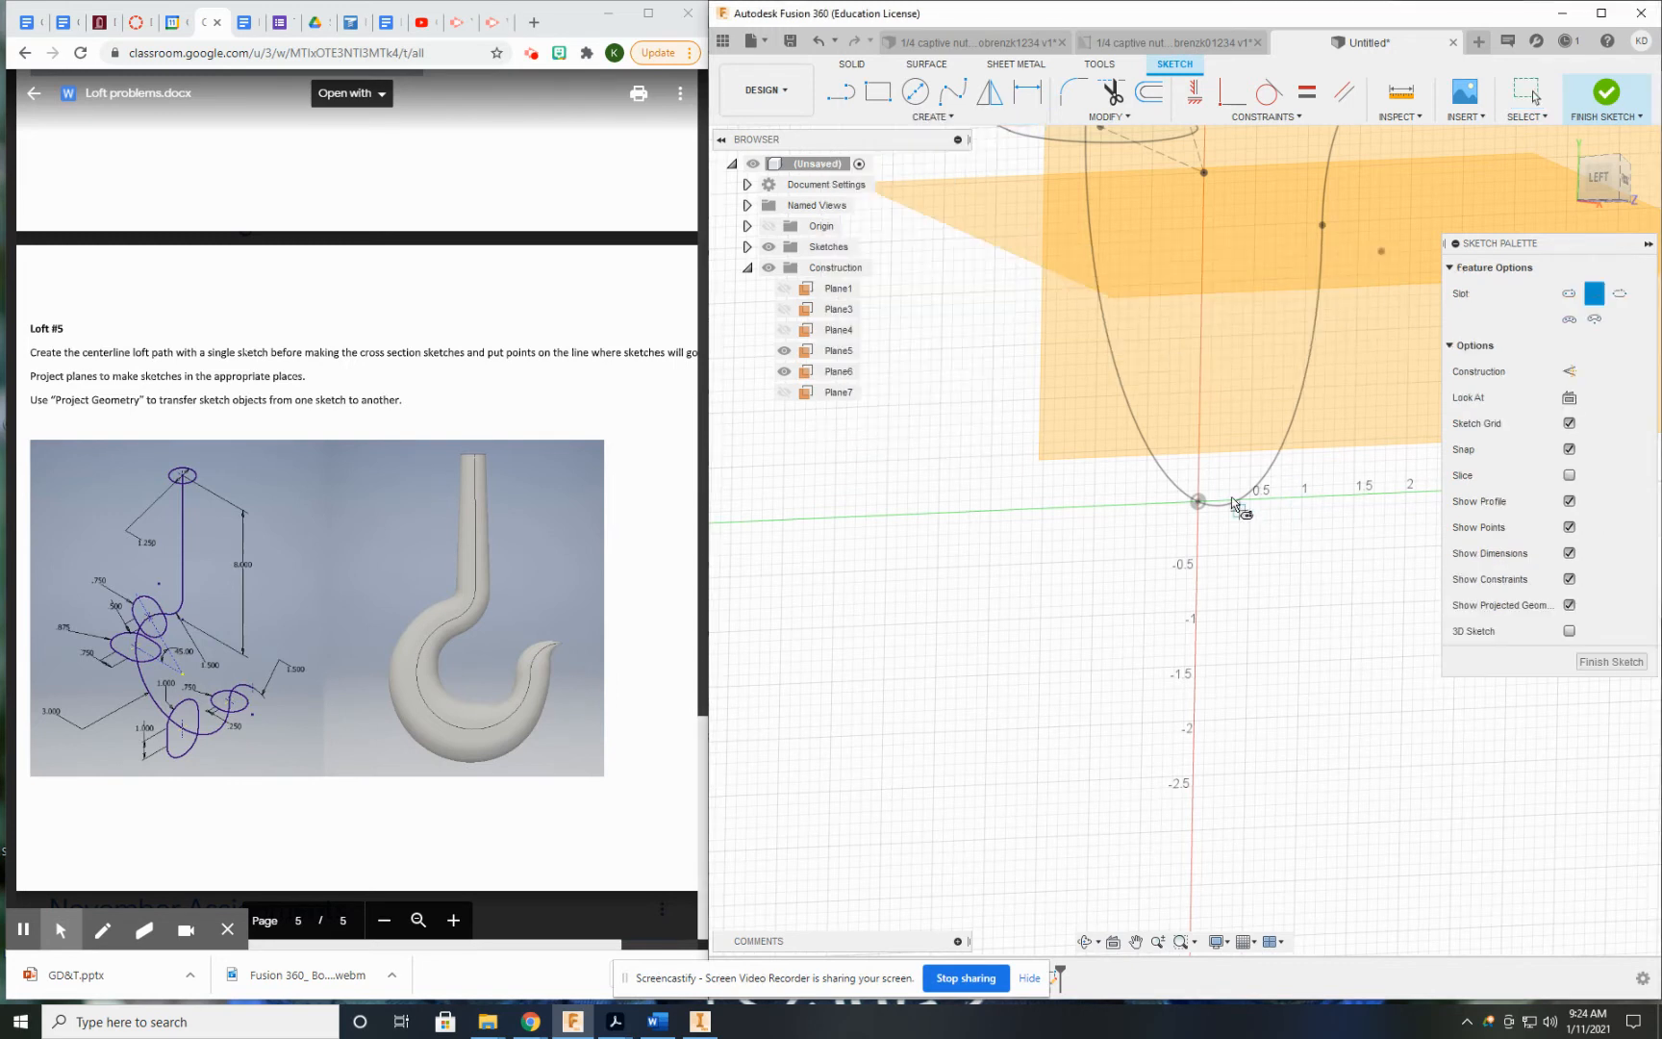
pyautogui.click(1196, 498)
pyautogui.click(1199, 414)
pyautogui.click(1196, 588)
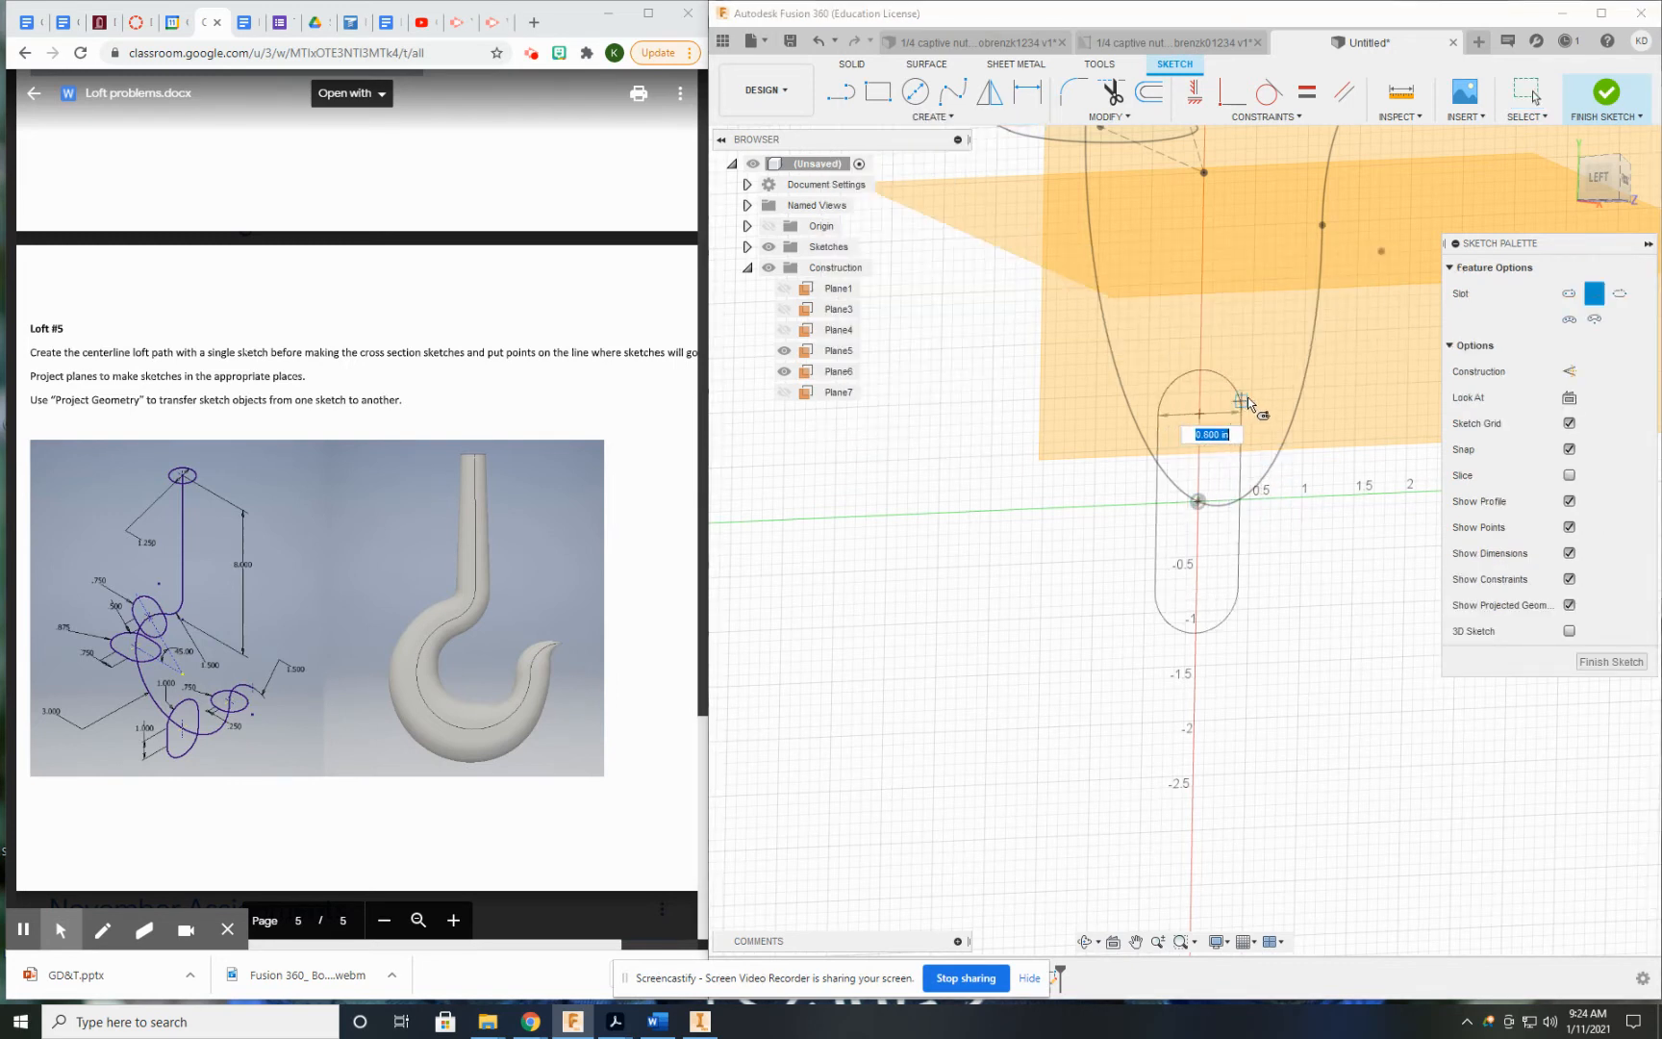
pyautogui.click(1260, 424)
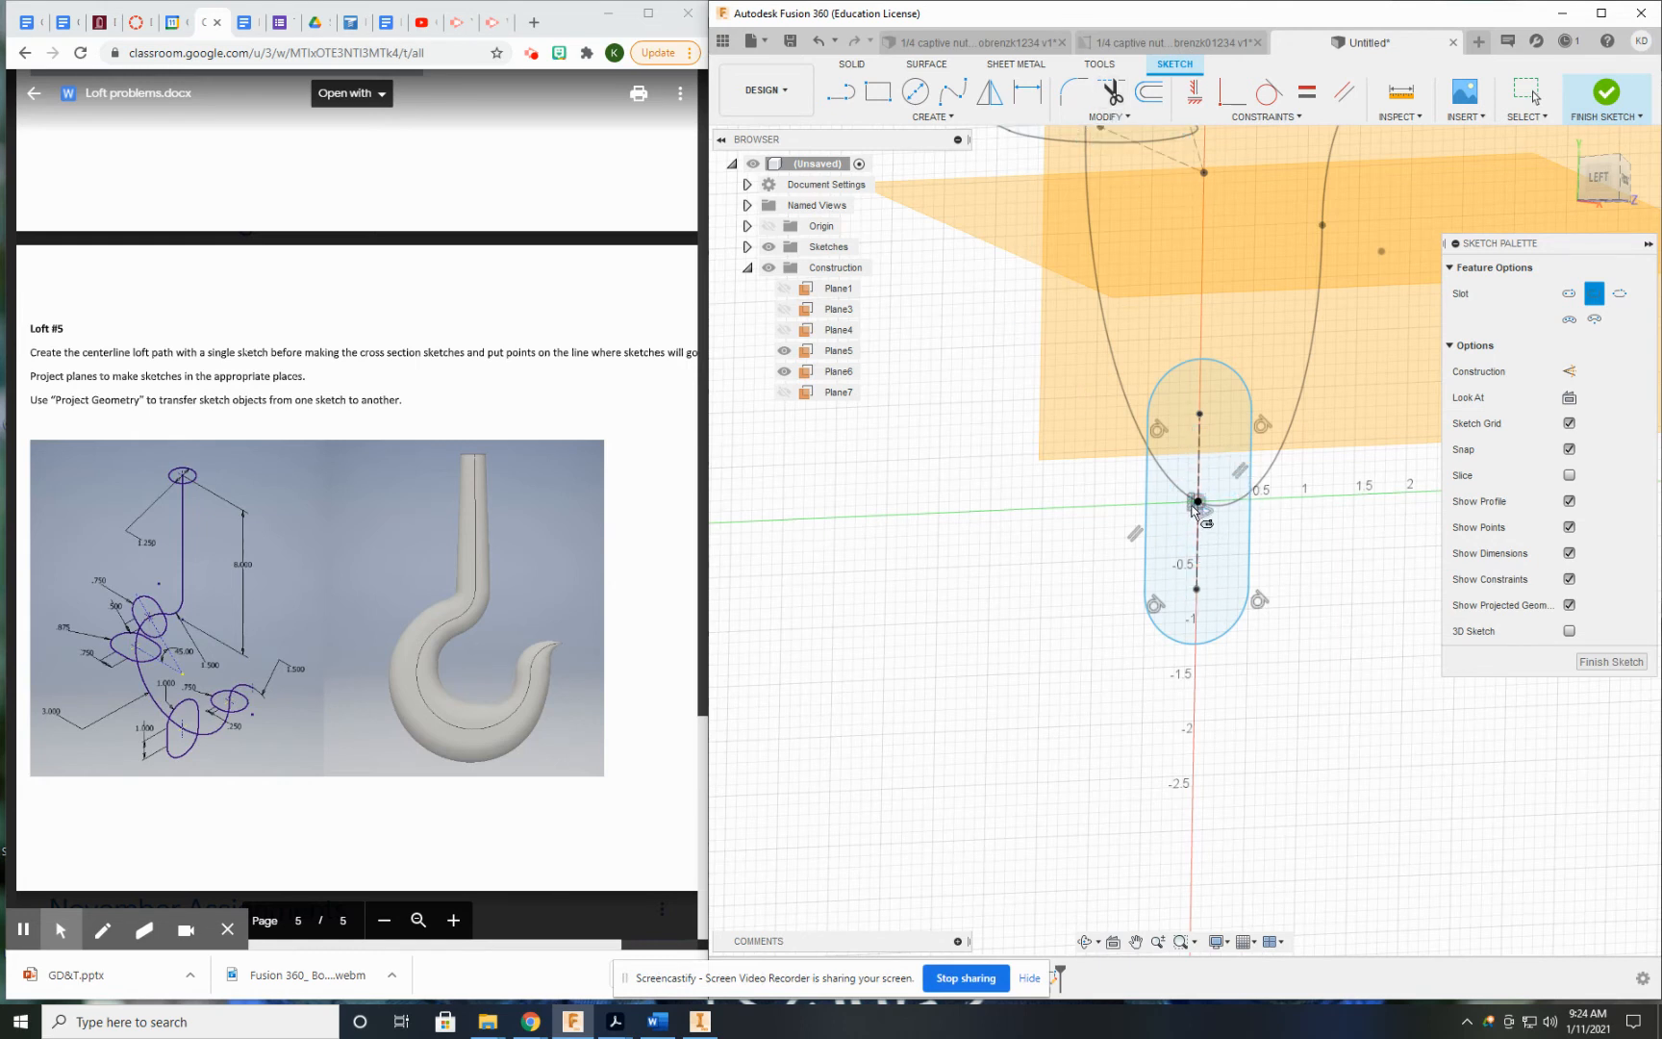
# - Dimension the upper end arc of the slot at the hook's lowest point with a radius of 1 in
pyautogui.click(1027, 91)
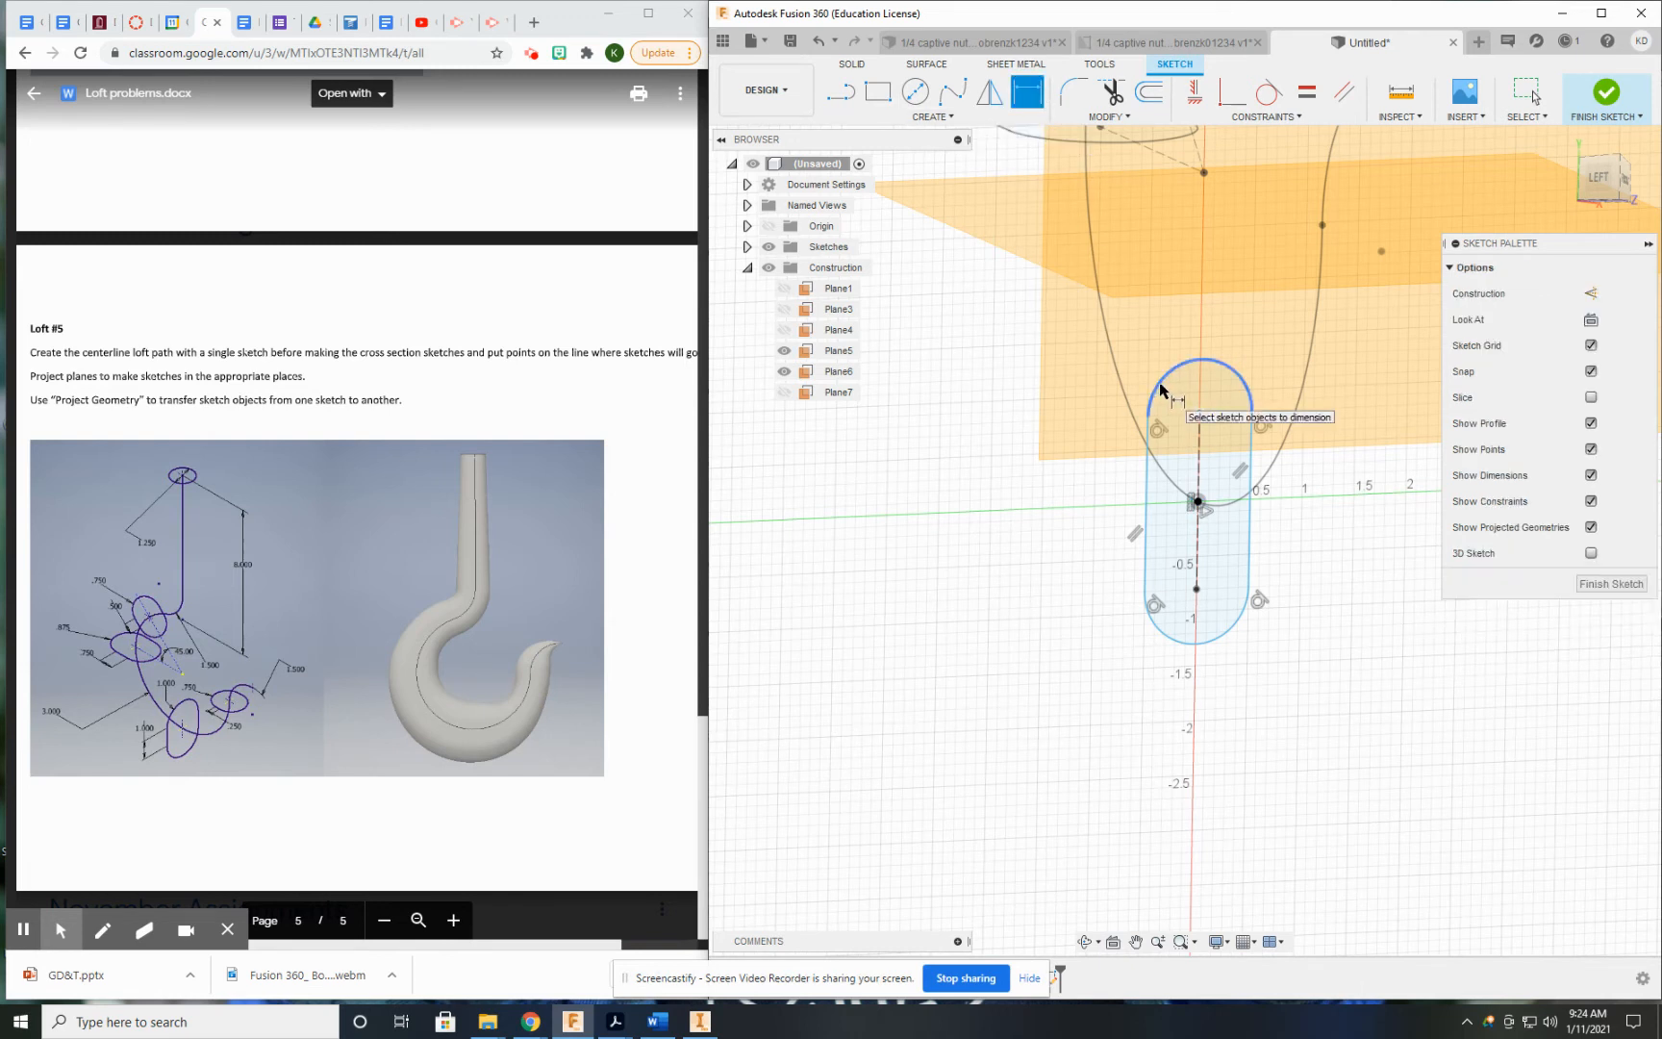
pyautogui.click(1161, 389)
pyautogui.click(1157, 328)
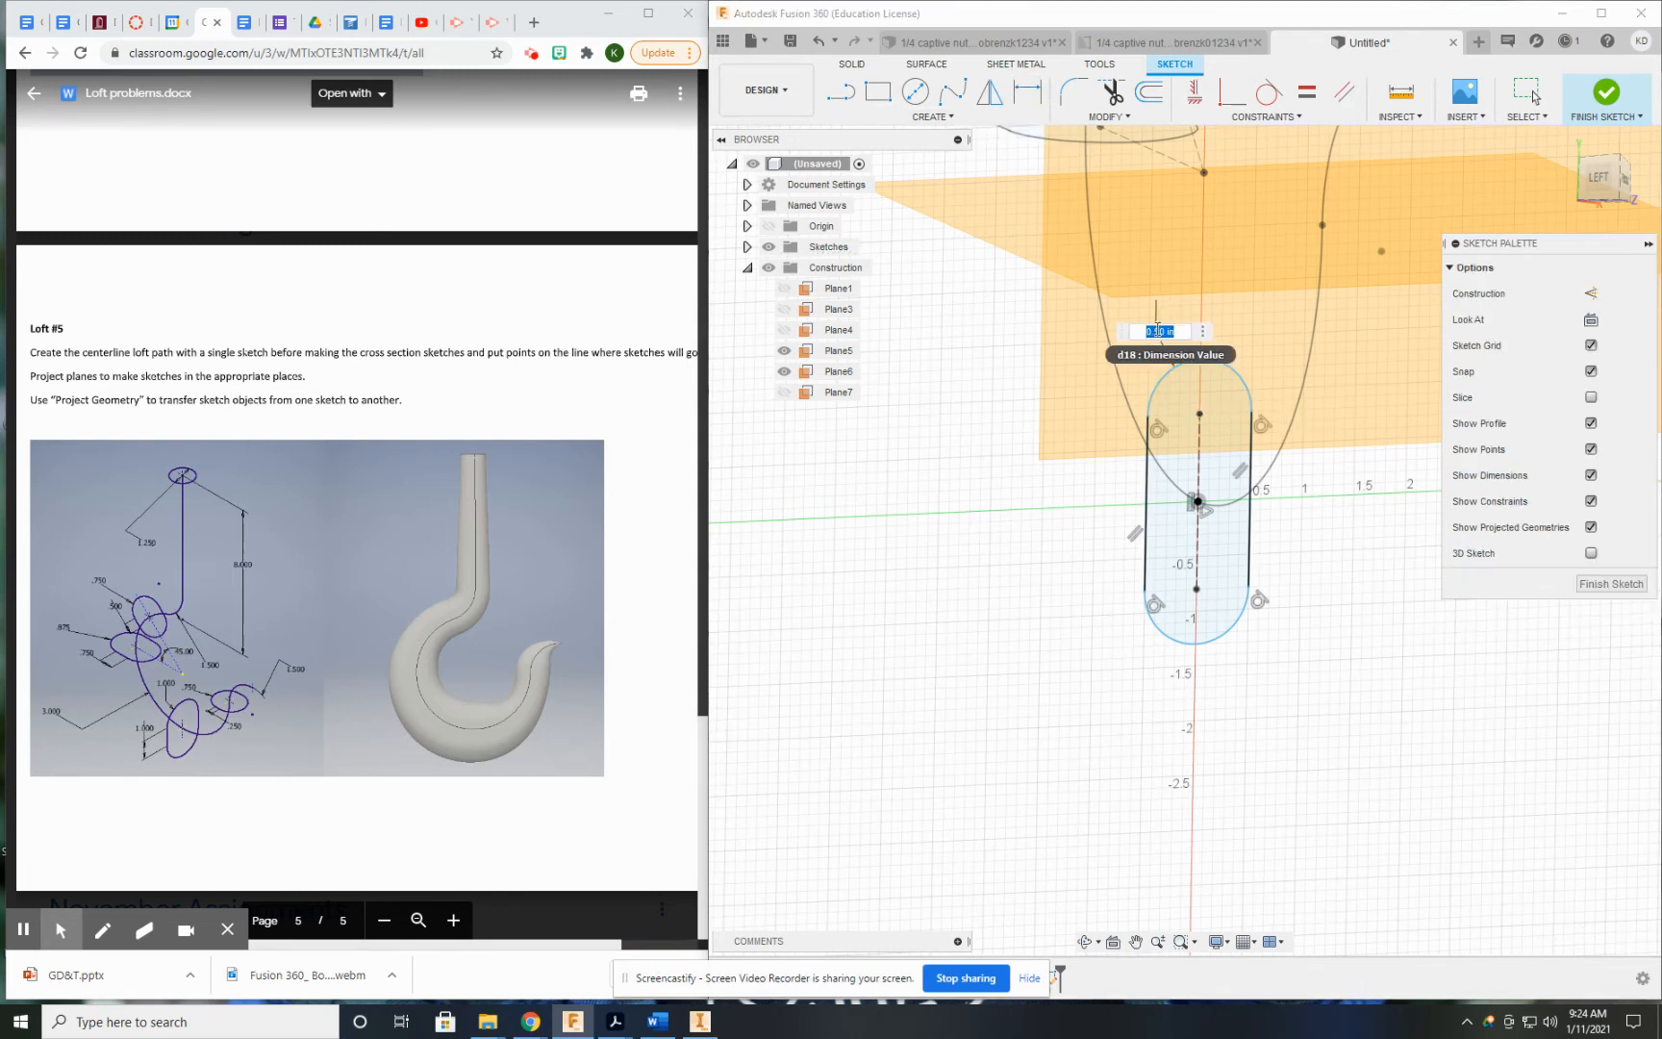
pyautogui.write('1')
pyautogui.press('Return')
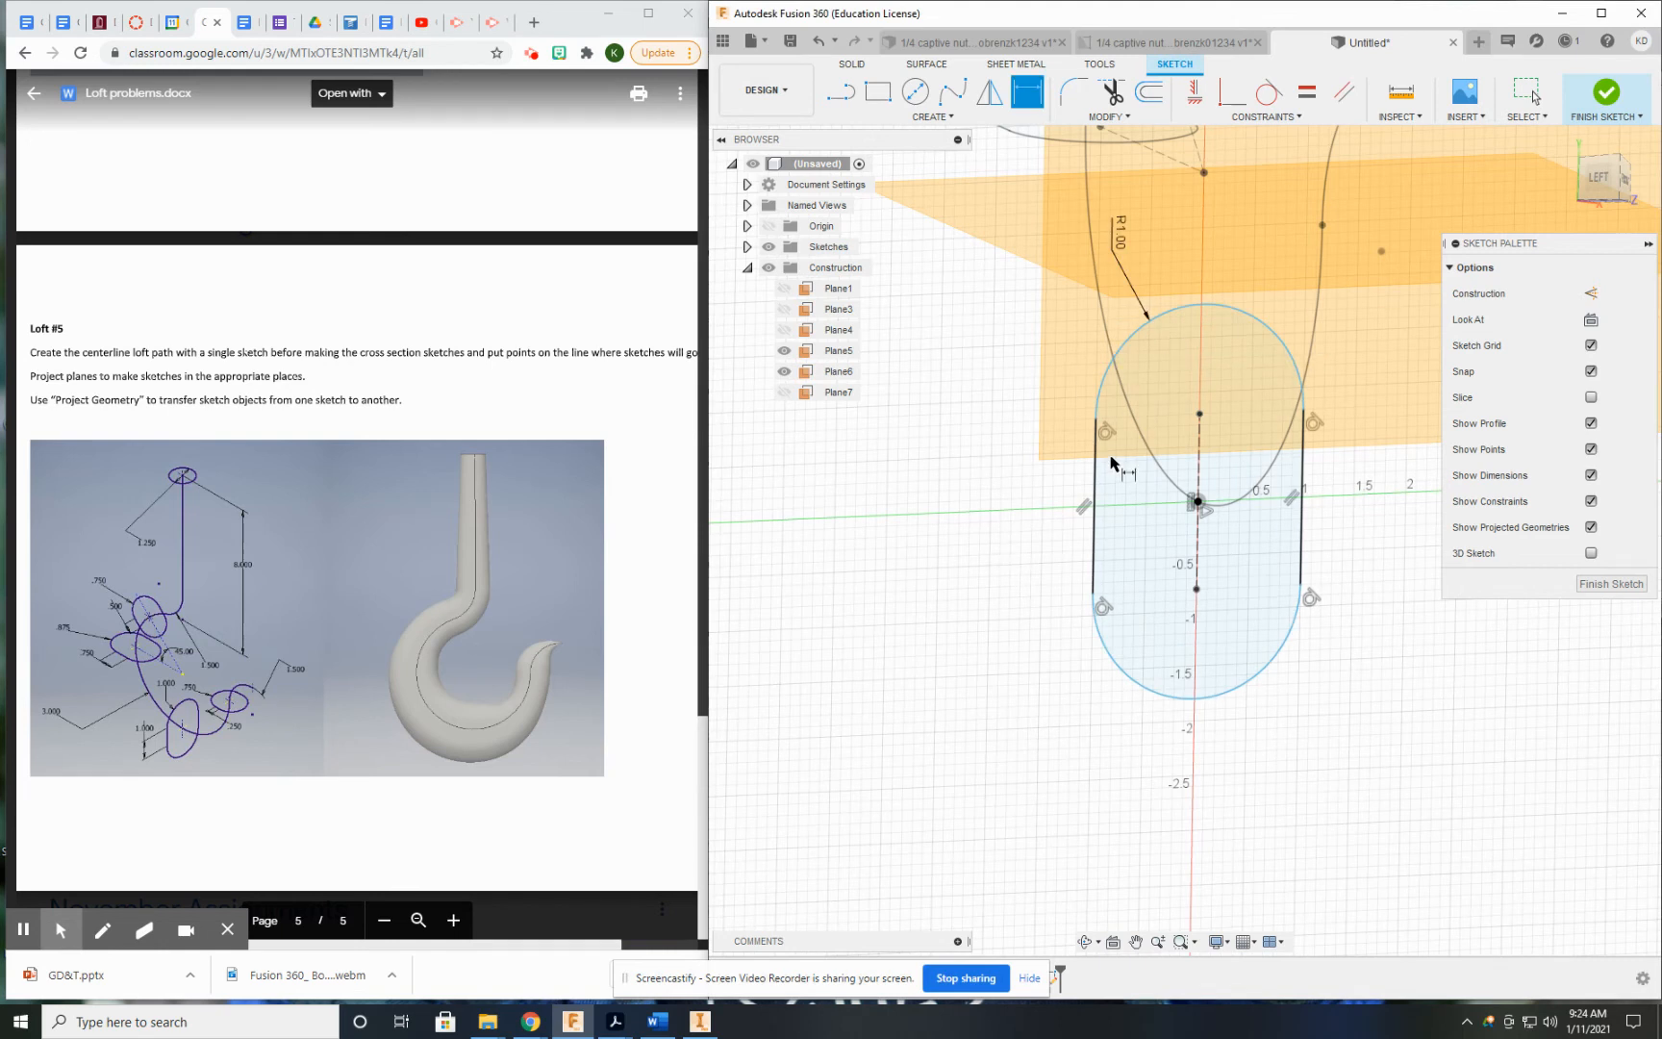
# - Set the length of this slot's straight side to 1 in and finish the sketch
pyautogui.click(1099, 471)
pyautogui.click(1059, 474)
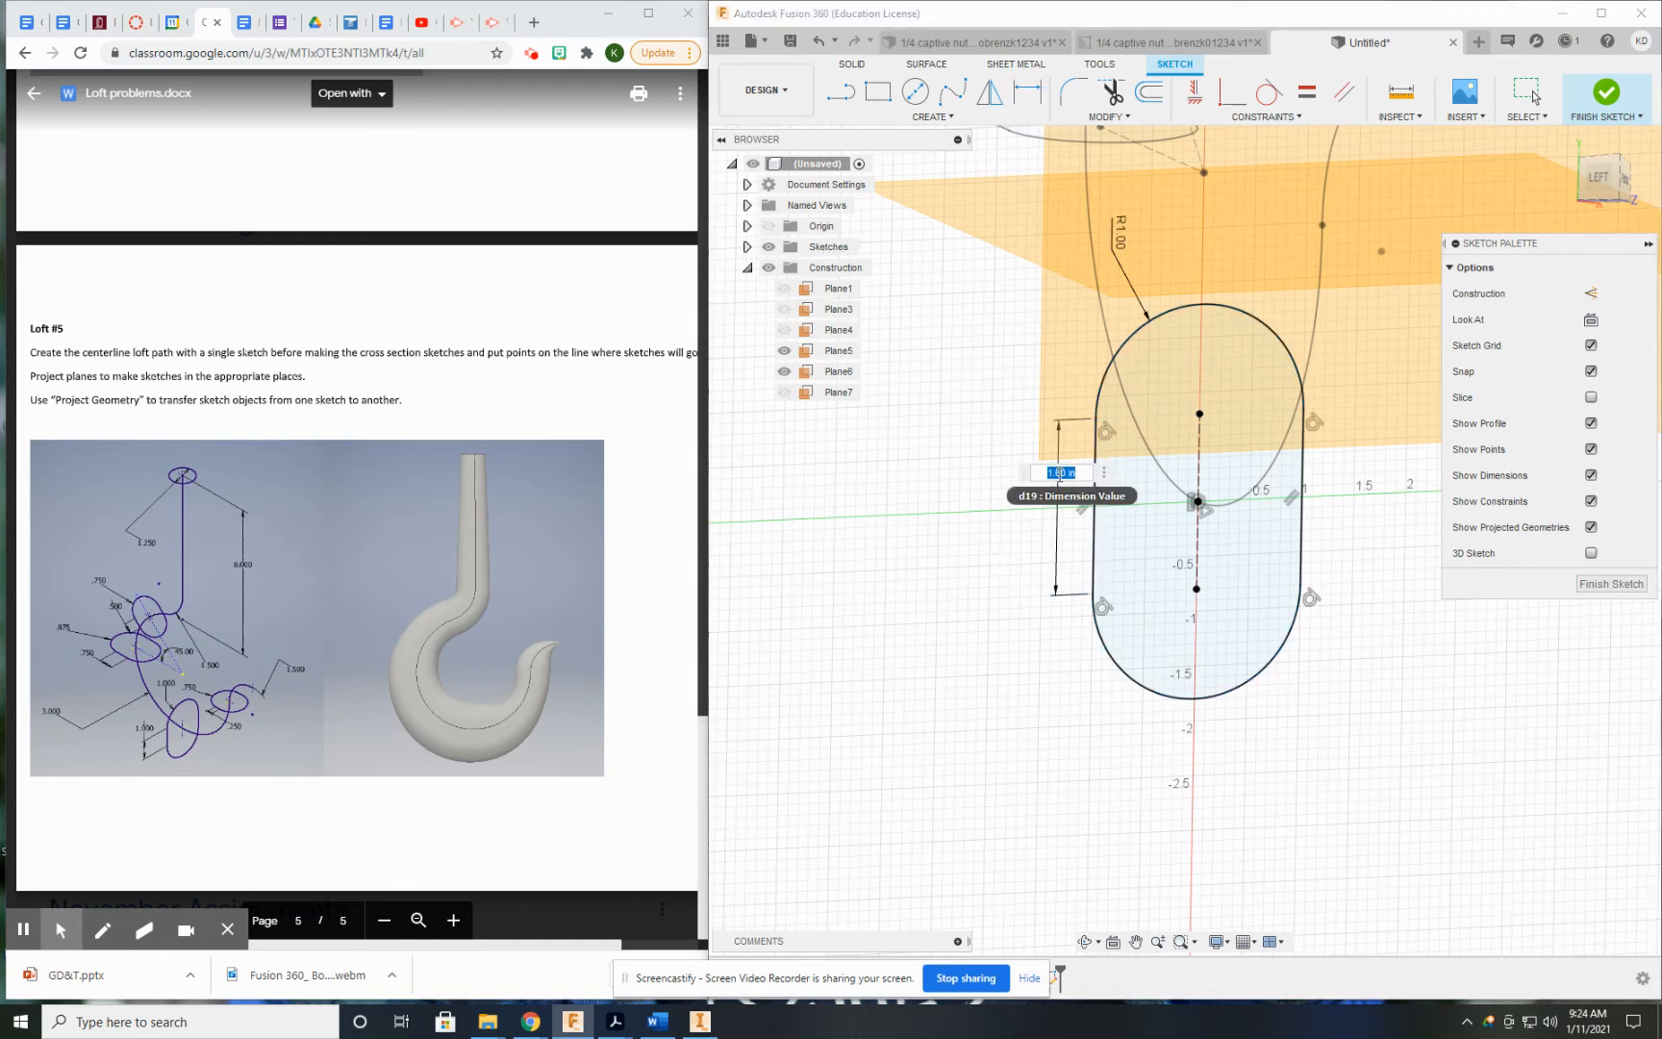
pyautogui.write('1')
pyautogui.press('Return')
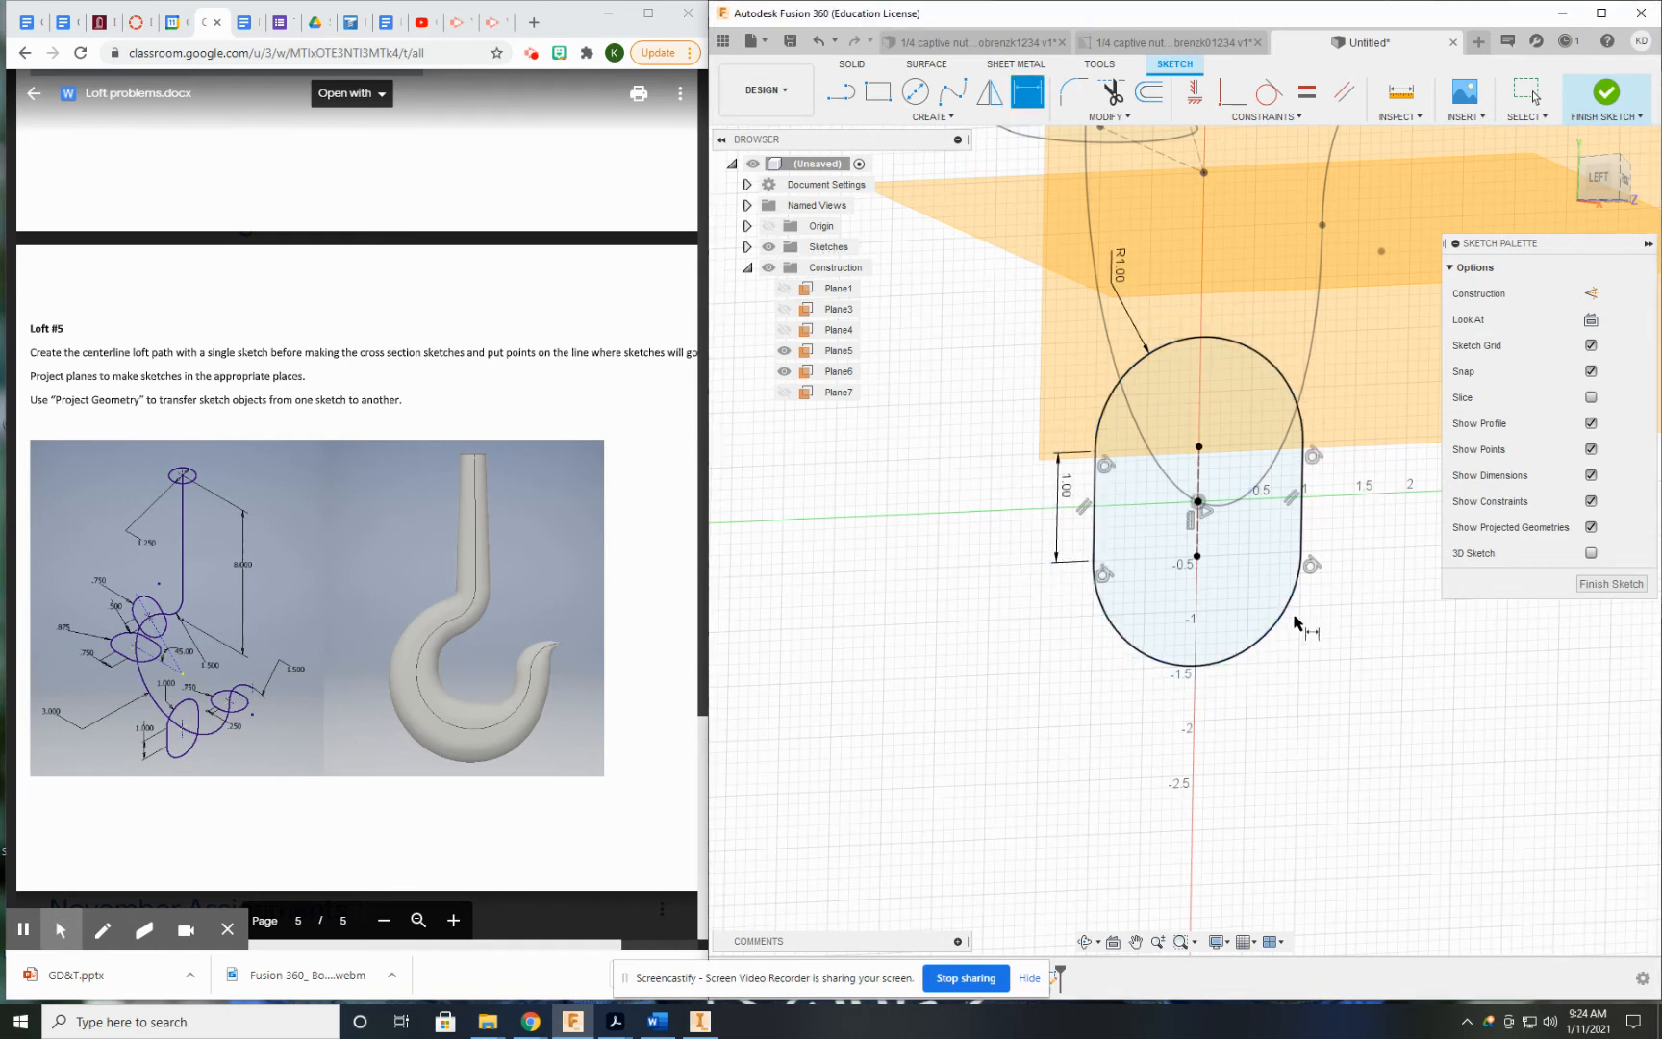
pyautogui.click(1602, 98)
# - Start a sketch on the horizontal construction plane through the junction of the large arc and the hook's tip arc
pyautogui.moveTo(1433, 530)
pyautogui.keyDown('shift'); pyautogui.mouseDown(button='middle')
pyautogui.moveTo(1372, 520)
pyautogui.moveTo(1343, 428)
pyautogui.moveTo(1366, 376)
pyautogui.moveTo(1120, 443)
pyautogui.mouseUp(button='middle'); pyautogui.keyUp('shift')
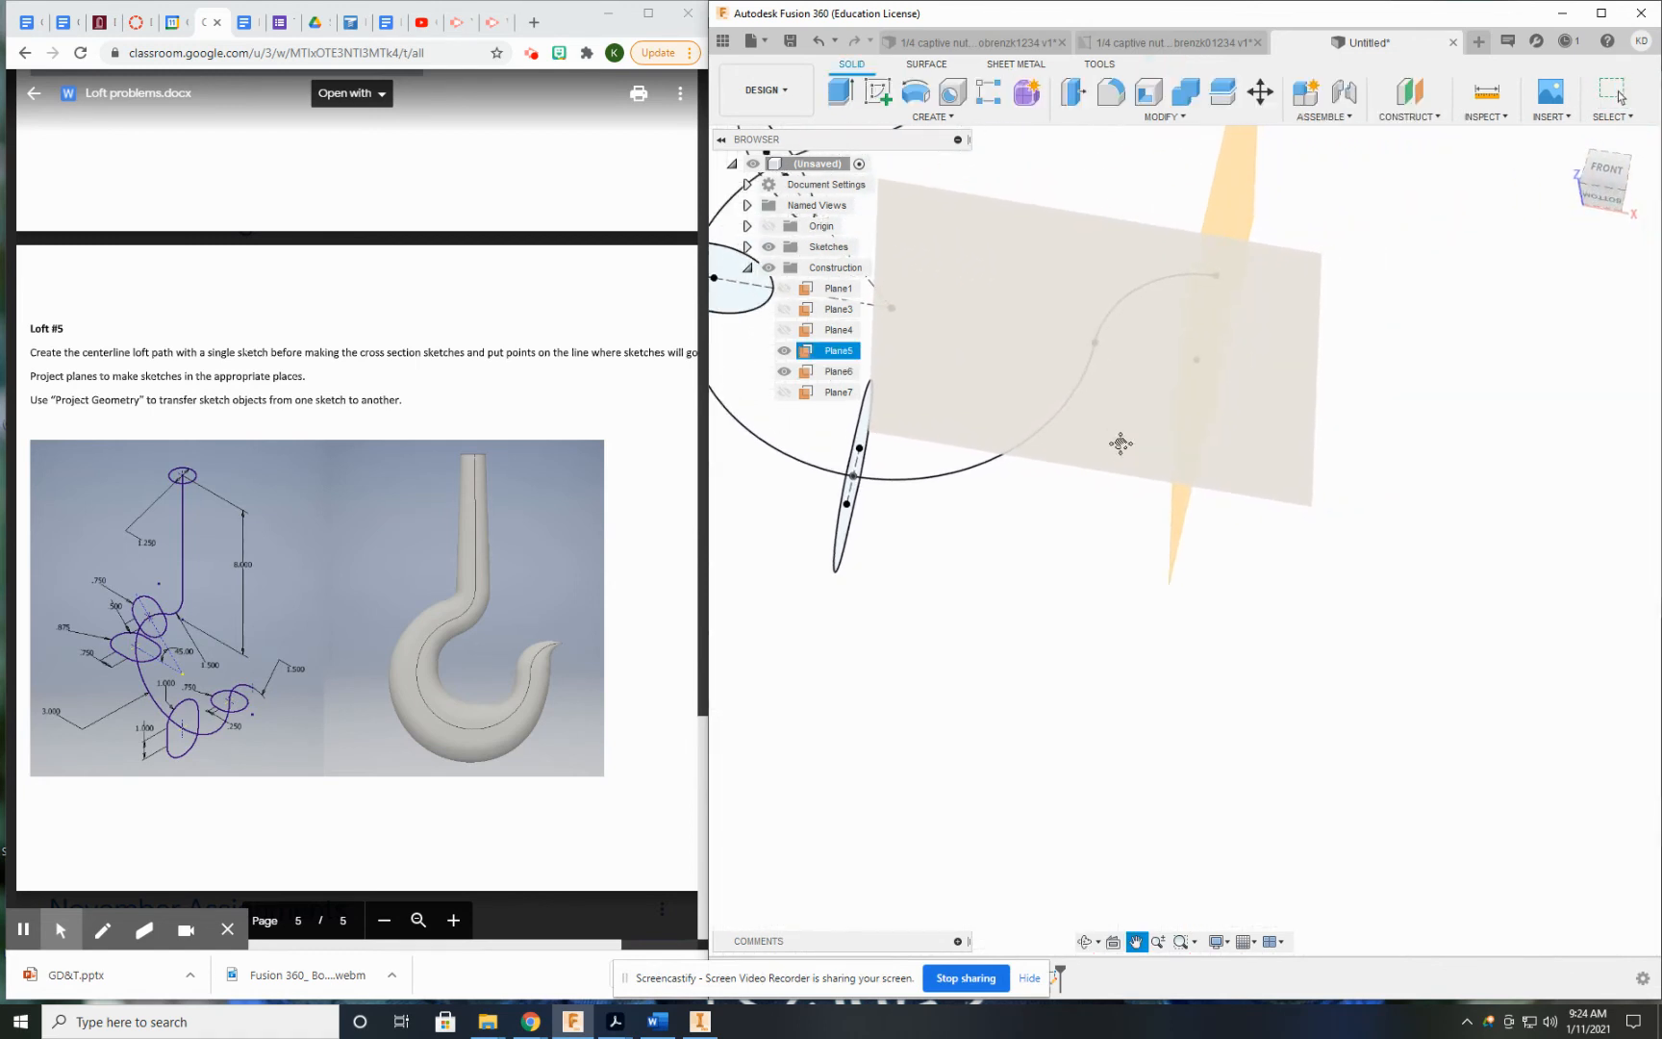
pyautogui.click(879, 98)
pyautogui.click(1070, 321)
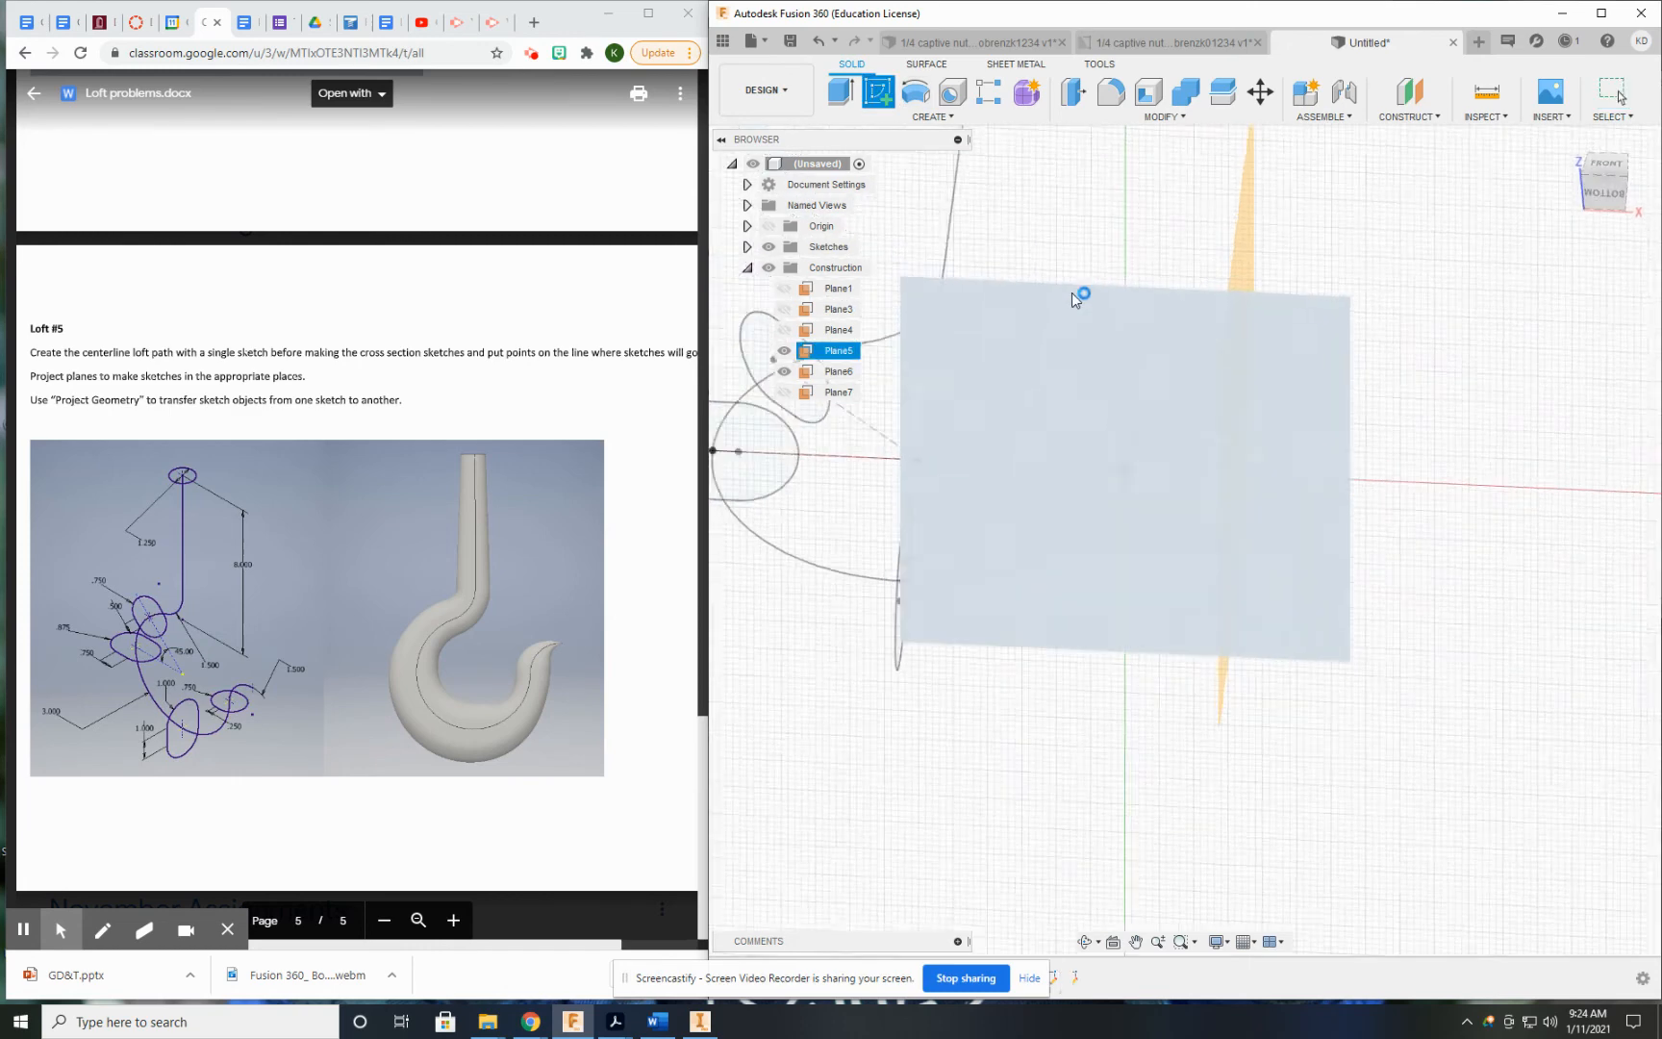
# - Draw a center point slot on the junction point before the tip arc, along the red axis, about 1.4 in between arc centres
pyautogui.click(931, 116)
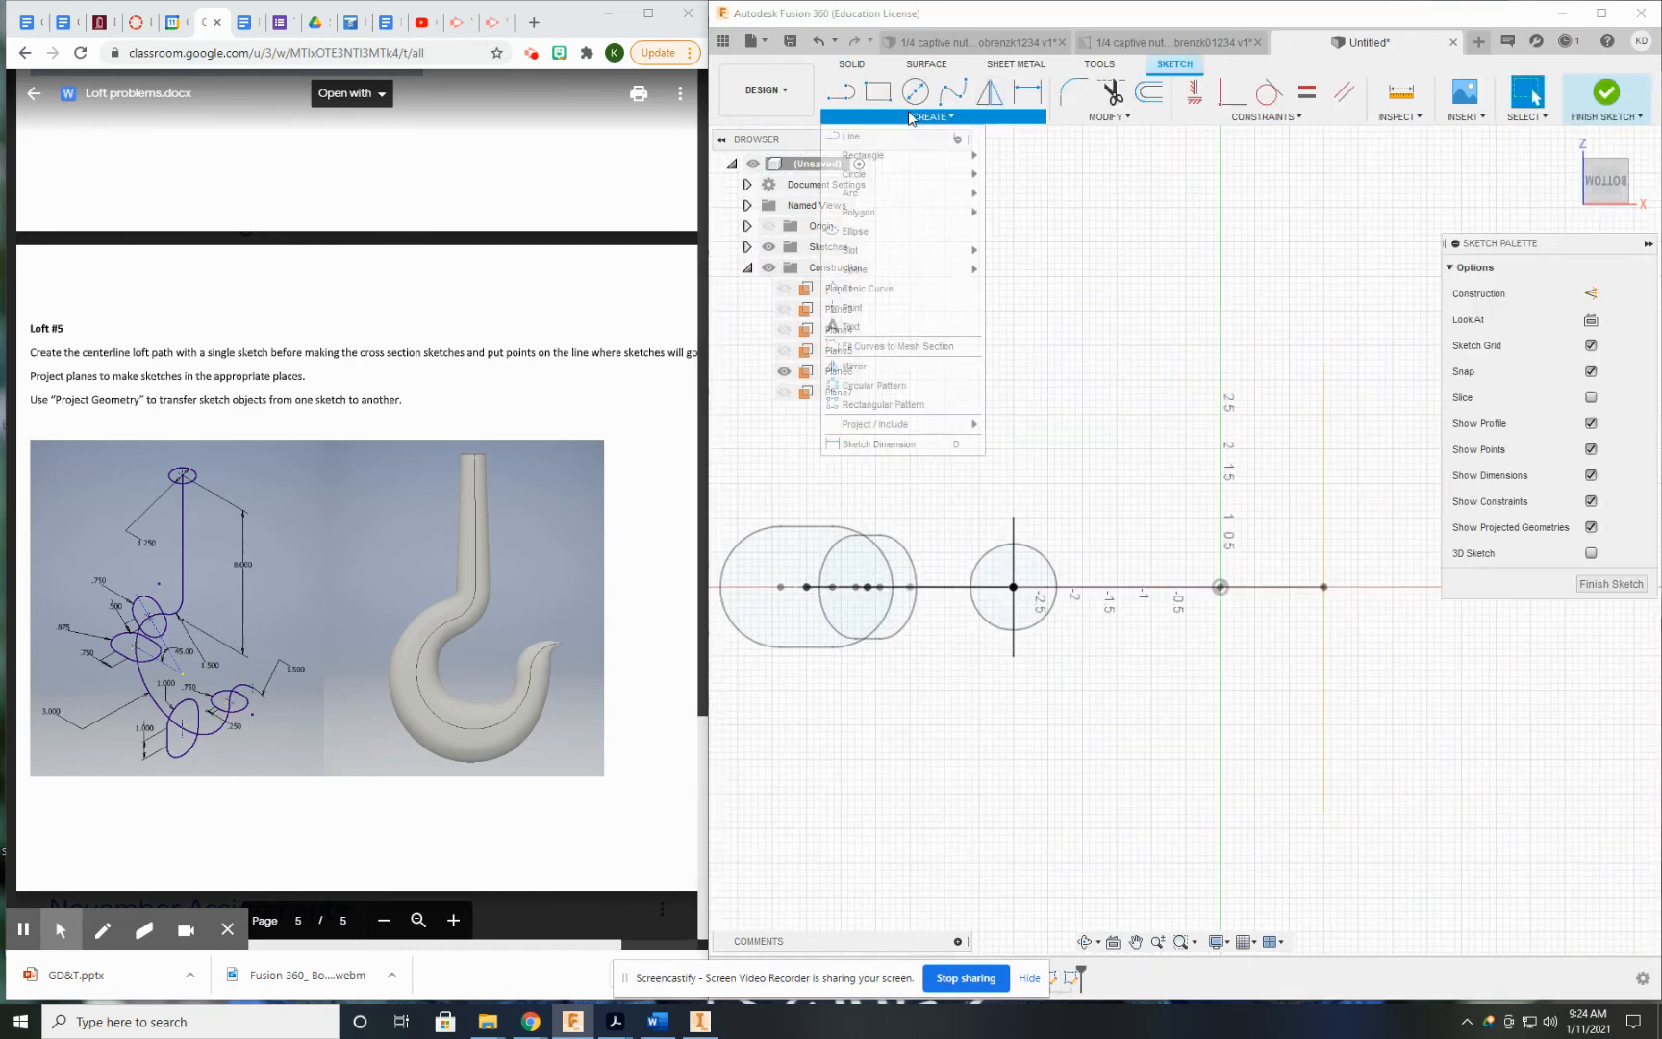
pyautogui.moveTo(970, 254)
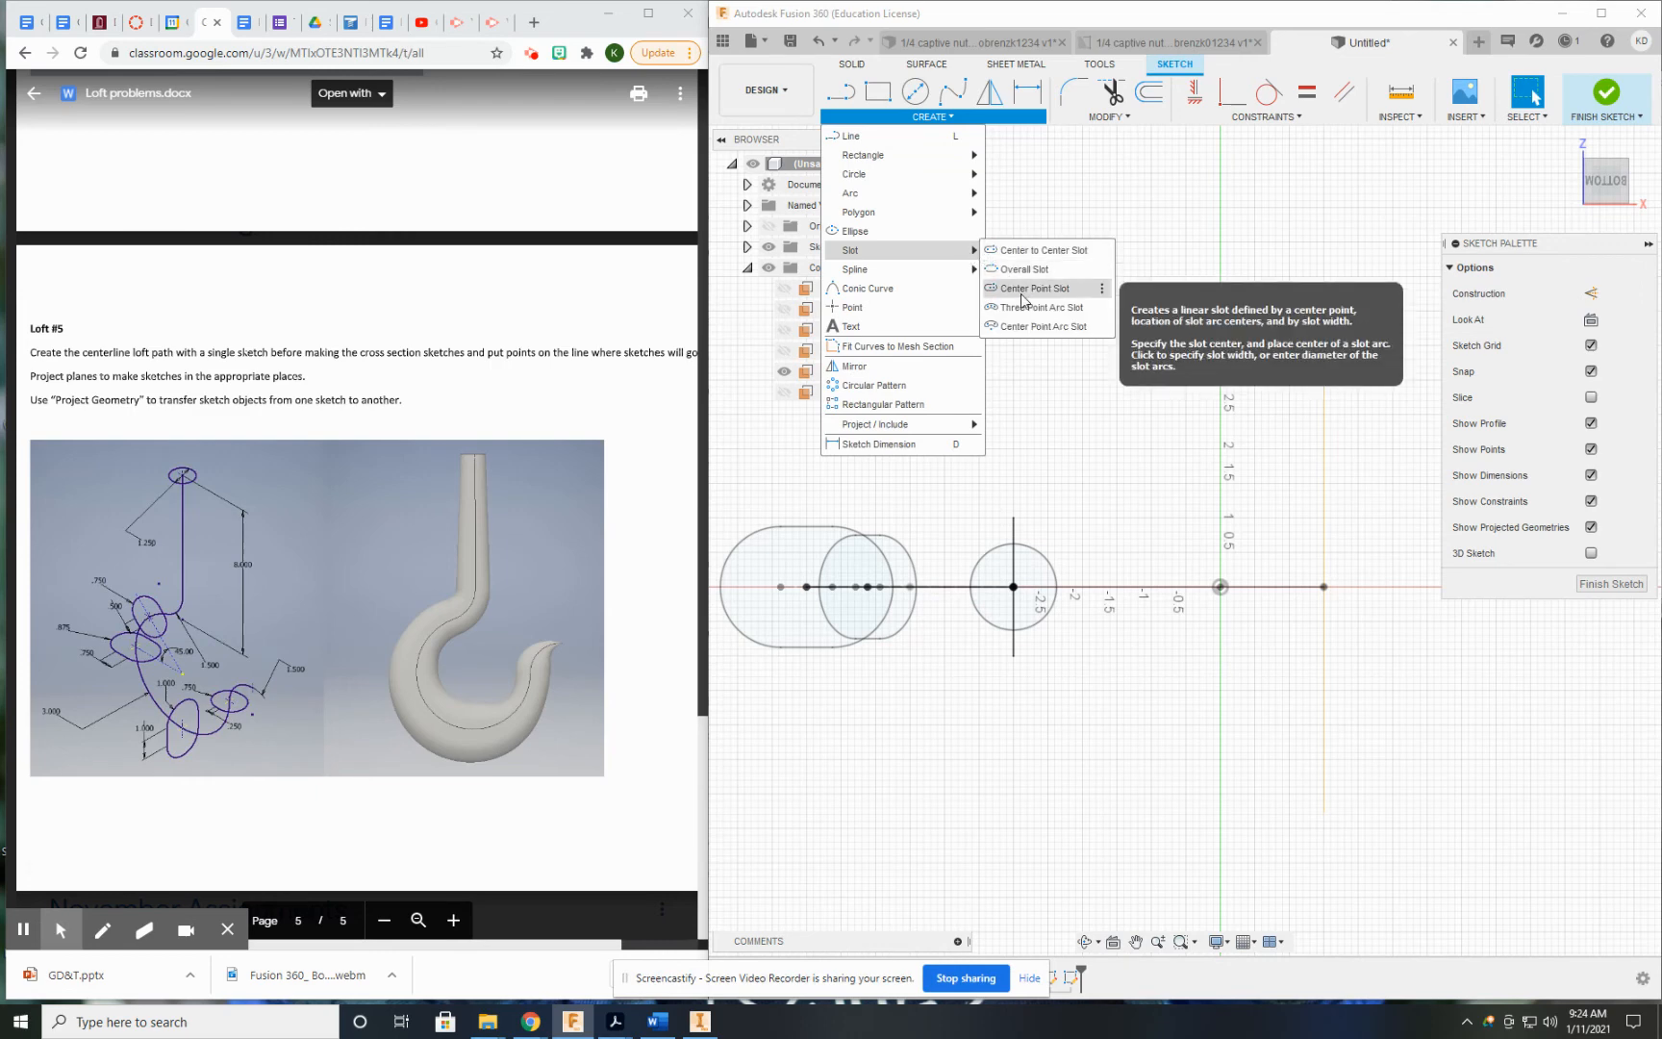
pyautogui.click(1021, 289)
pyautogui.moveTo(1220, 587)
pyautogui.keyDown('shift'); pyautogui.mouseDown(button='middle')
pyautogui.moveTo(1223, 611)
pyautogui.moveTo(1220, 582)
pyautogui.mouseUp(button='middle'); pyautogui.keyUp('shift')
pyautogui.click(1219, 587)
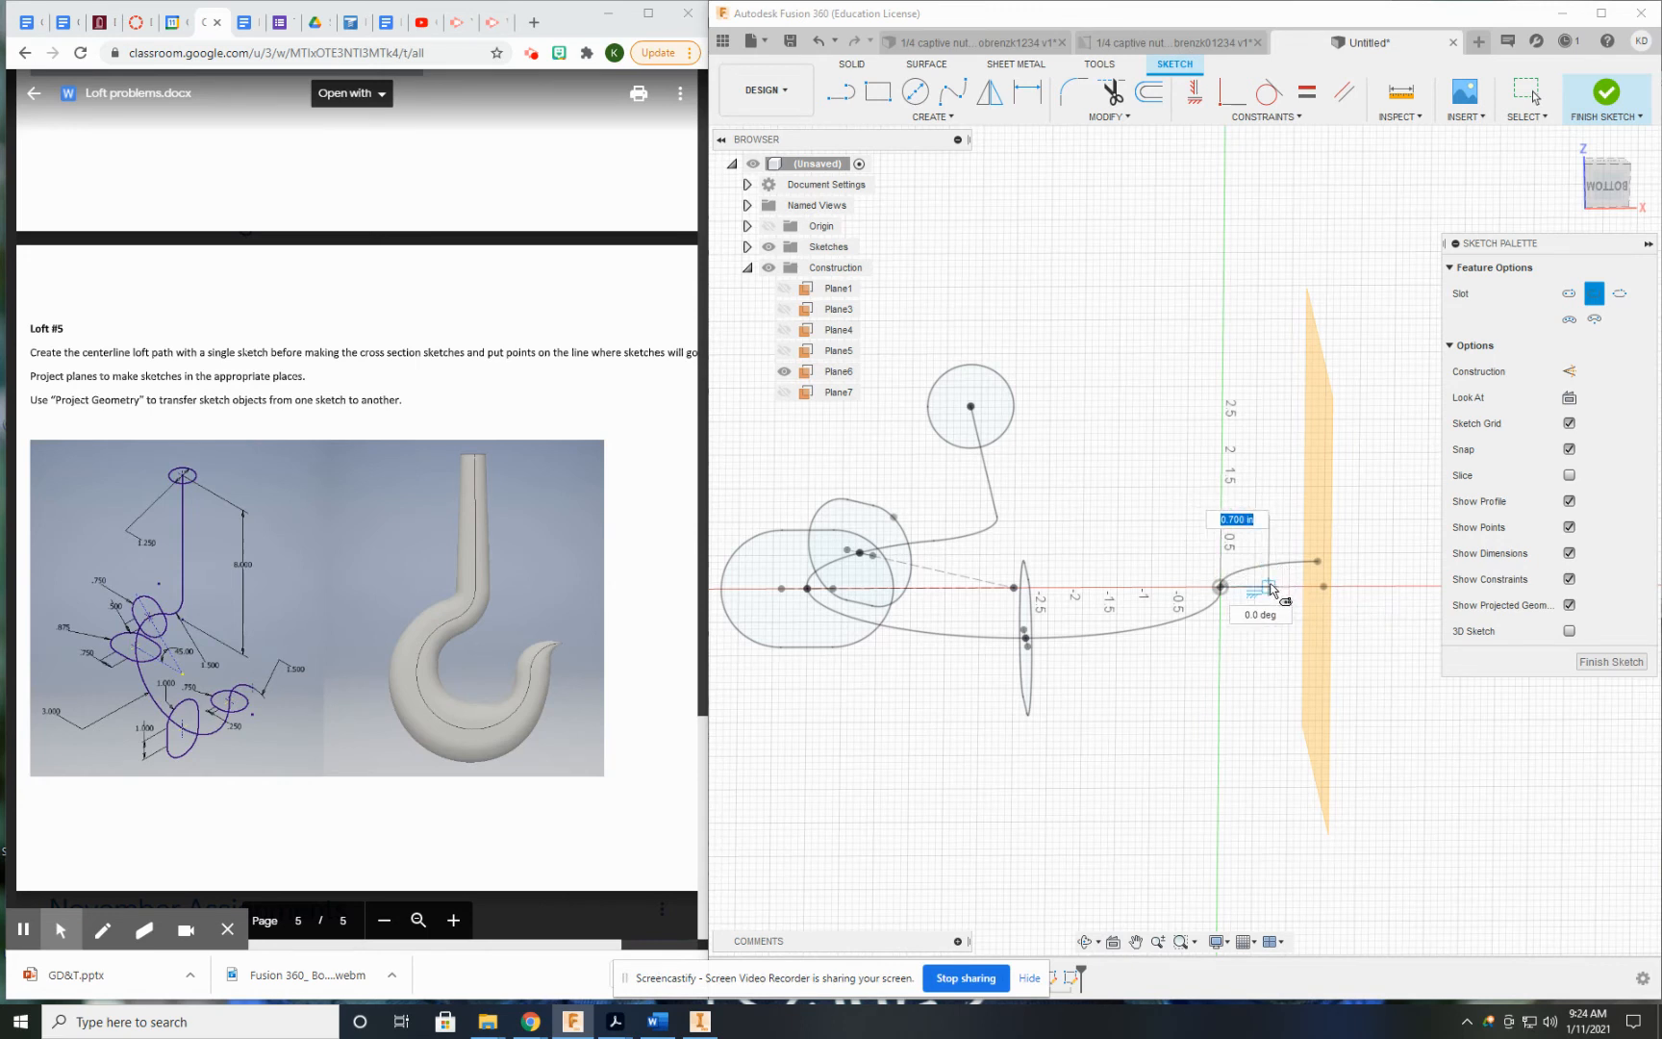
pyautogui.click(1270, 588)
pyautogui.click(1270, 532)
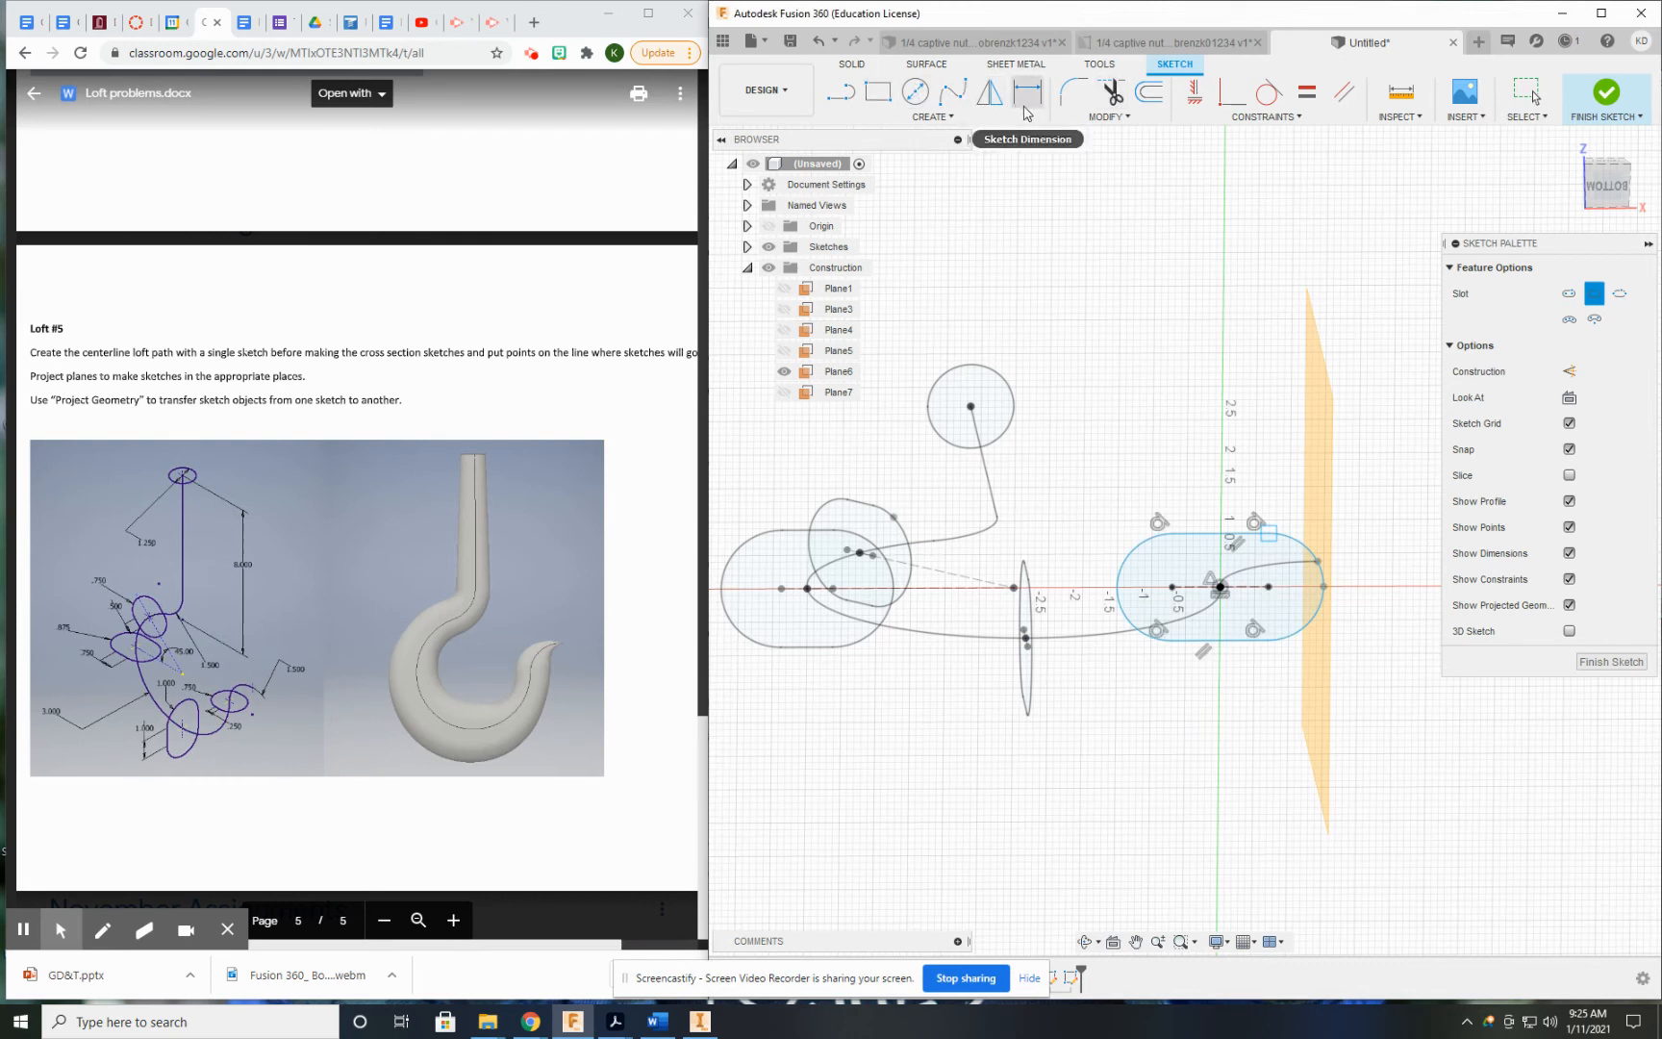
# - Dimension the end arc of the slot near the hook's tip with a radius of 0.75 in
pyautogui.click(1025, 96)
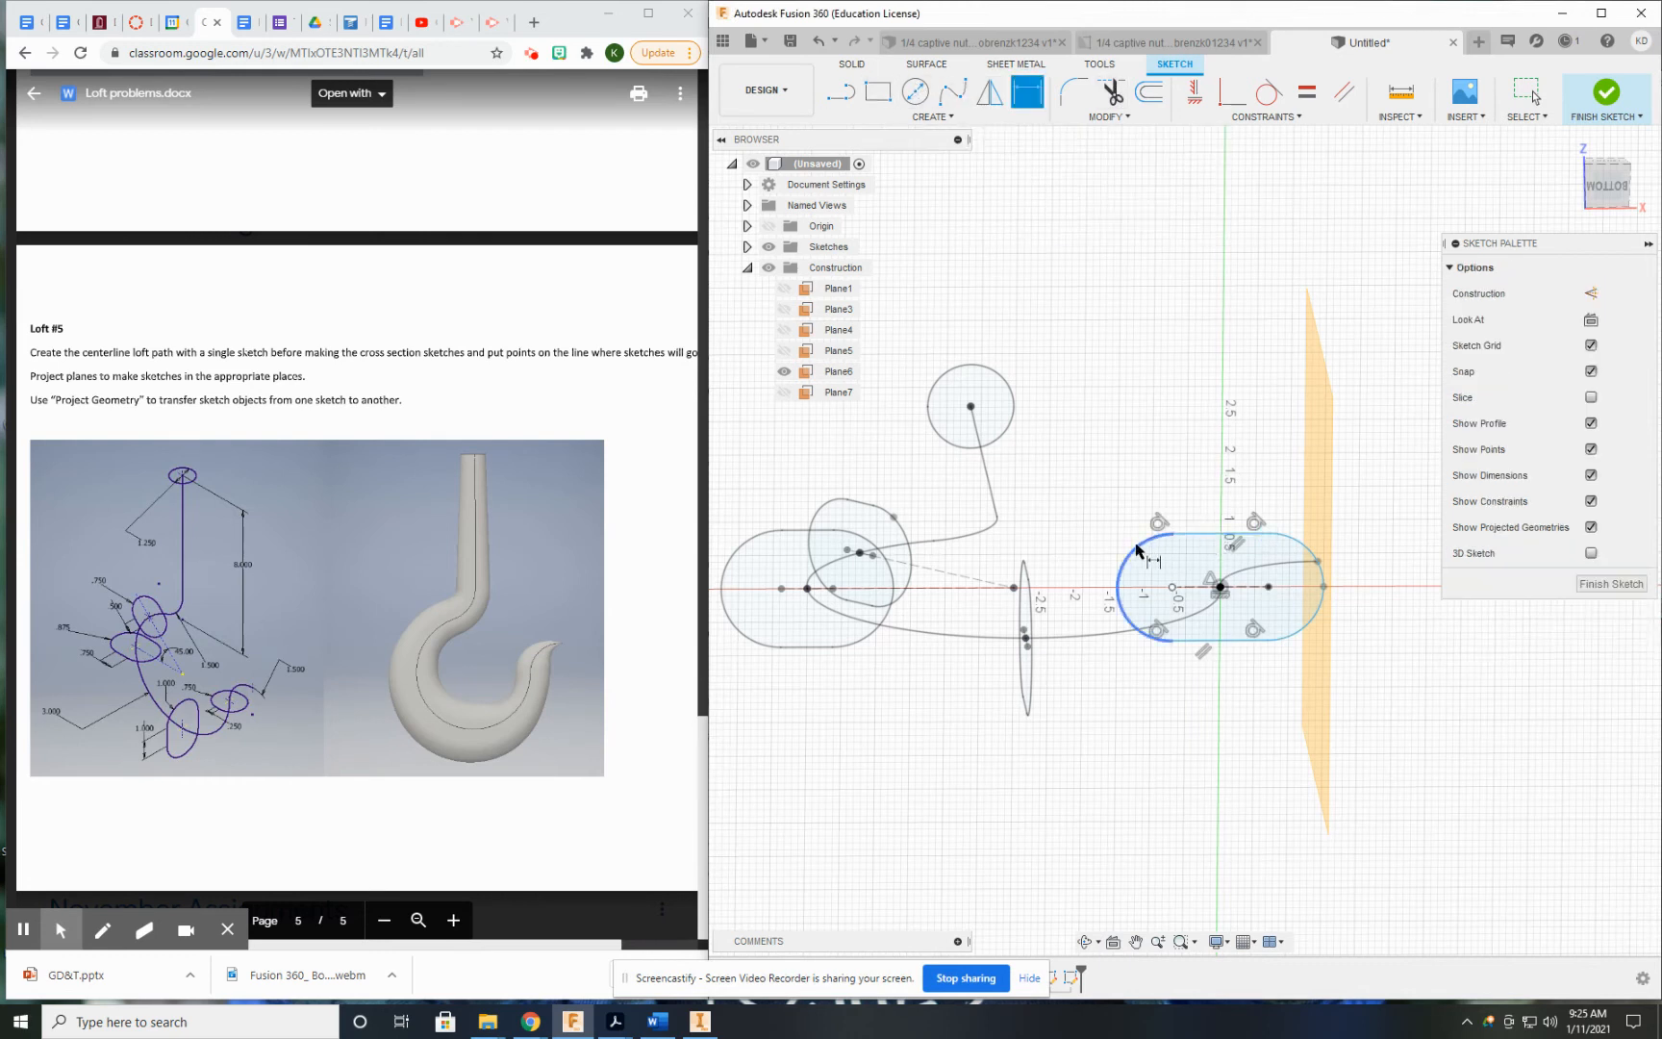
pyautogui.click(1137, 549)
pyautogui.click(1070, 485)
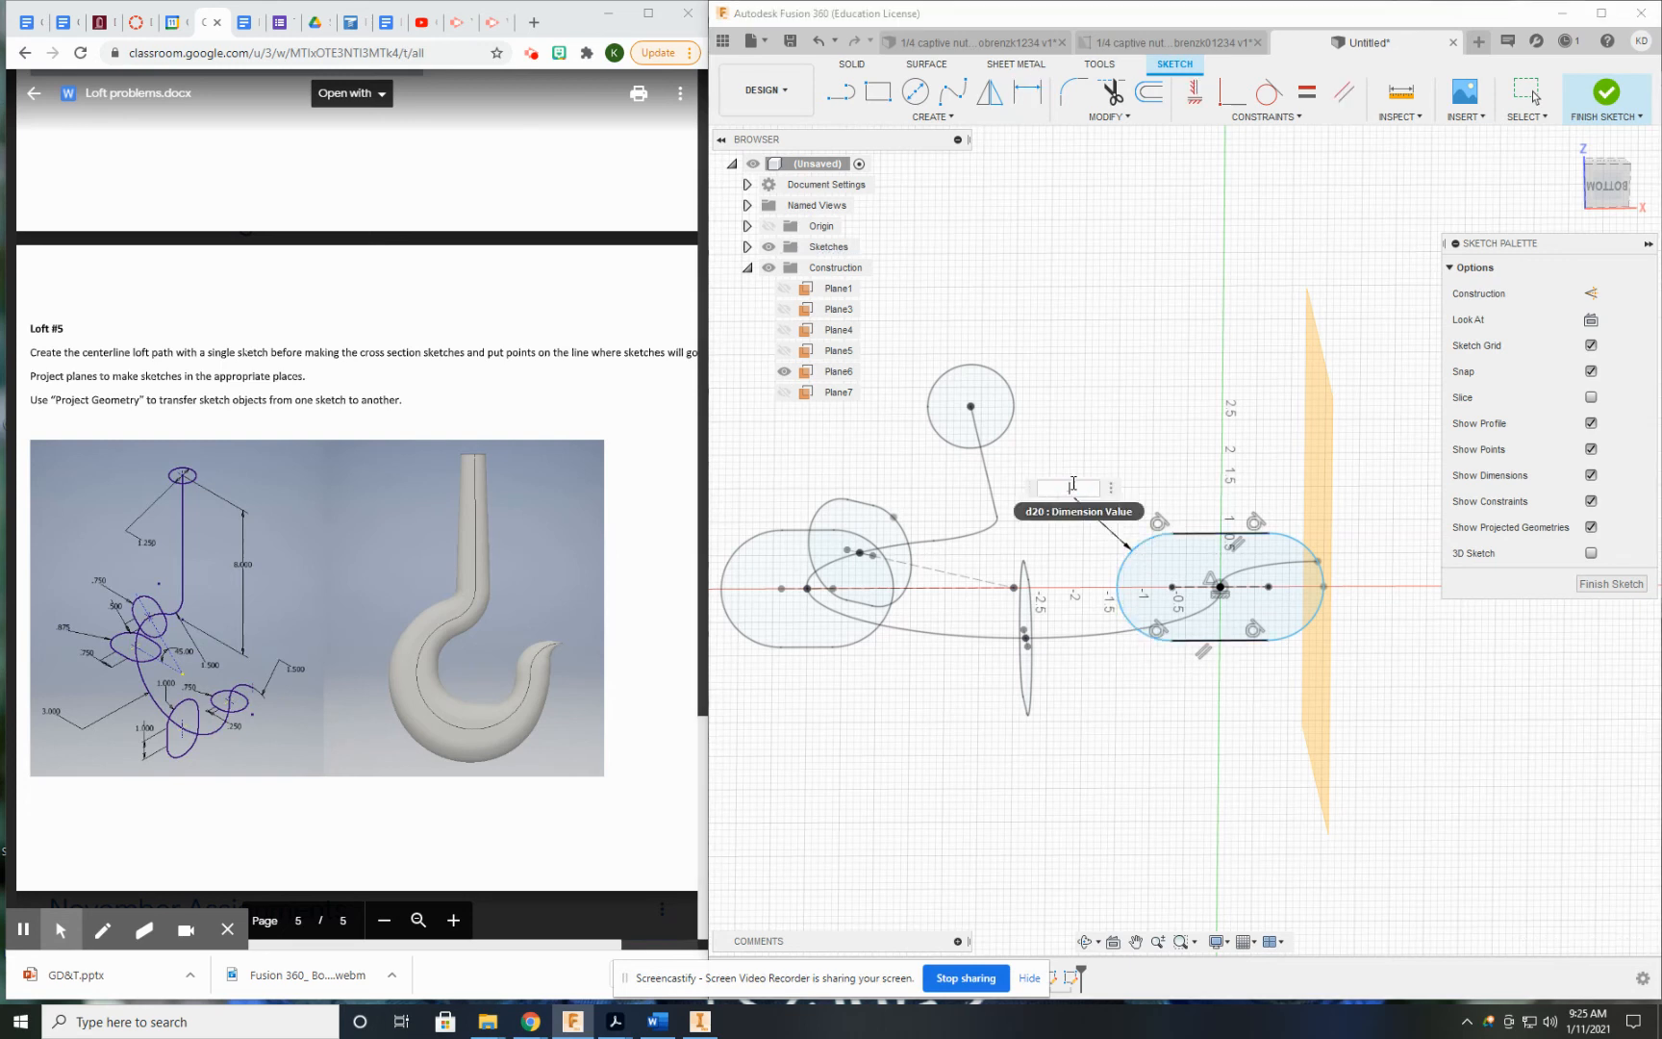
pyautogui.press('Return')
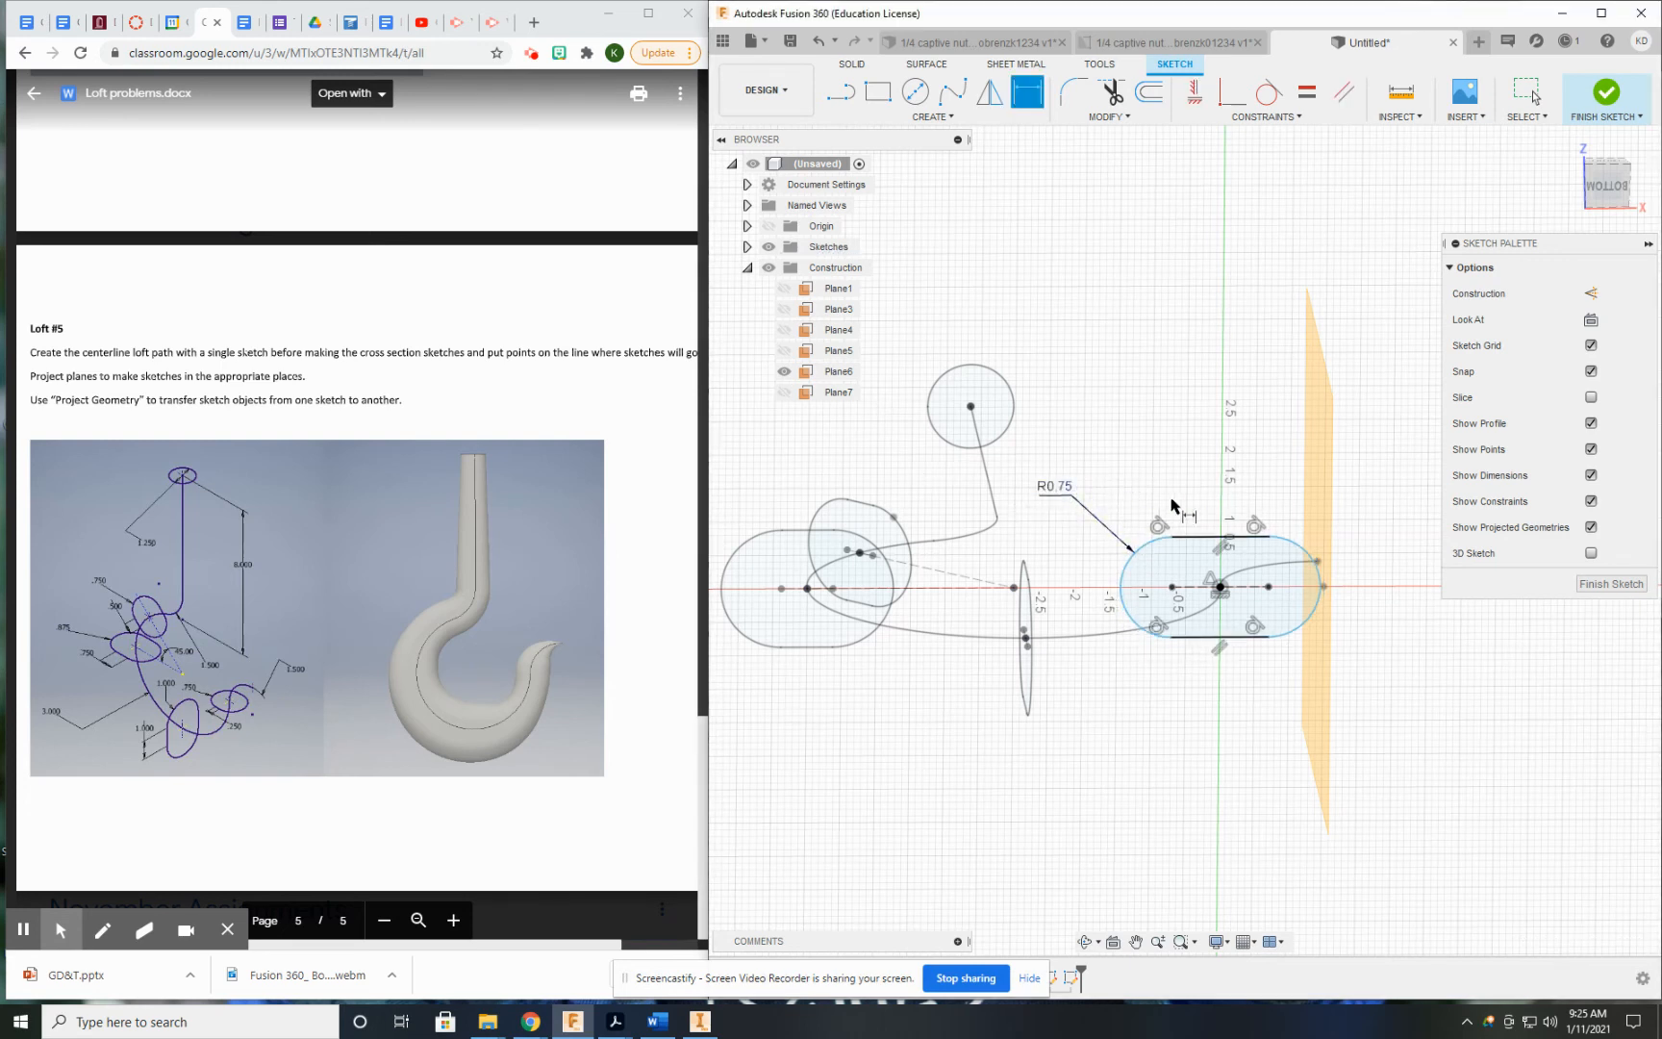
# - Set the length of the straight side of the slot near the hook's tip to 0.25 in
pyautogui.click(1194, 539)
pyautogui.click(1209, 499)
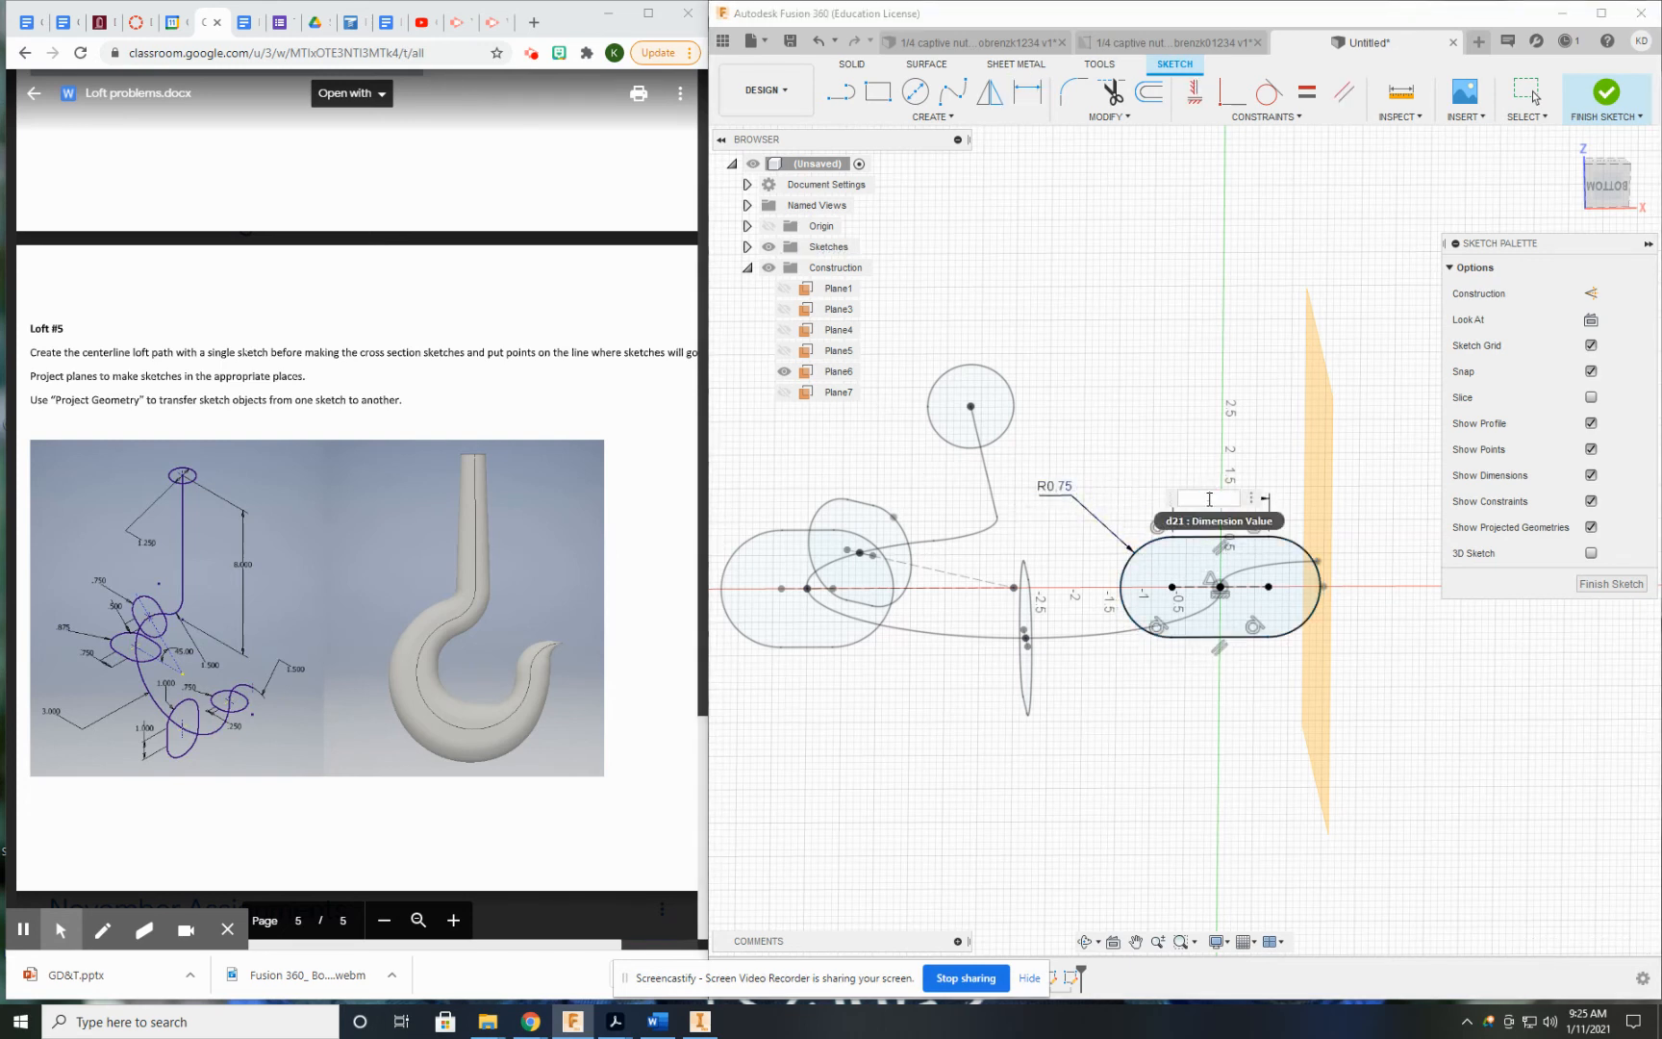
pyautogui.write('.25')
pyautogui.press('Return')
pyautogui.moveTo(1272, 589)
pyautogui.keyDown('shift'); pyautogui.mouseDown(button='middle')
pyautogui.moveTo(1268, 779)
pyautogui.moveTo(1298, 631)
pyautogui.moveTo(1295, 668)
pyautogui.moveTo(1270, 685)
pyautogui.mouseUp(button='middle'); pyautogui.keyUp('shift')
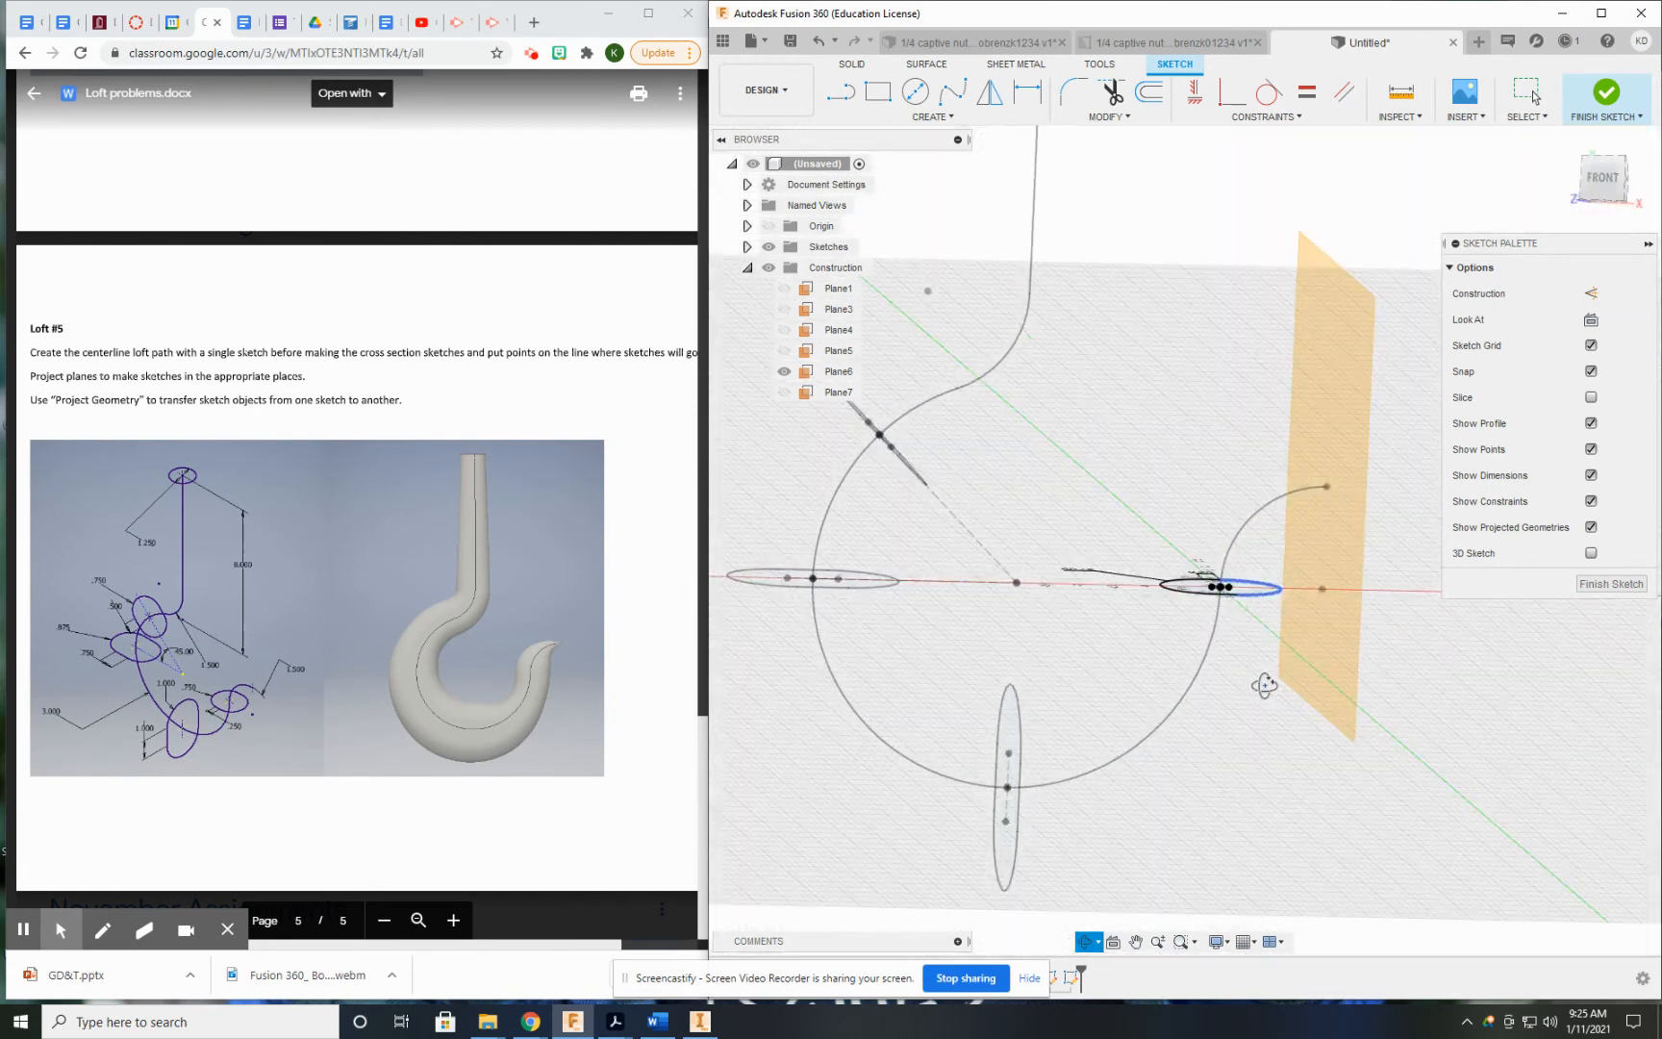
# - Sketch a single point on the free end of the hook's tip arc, on the vertical construction plane there
pyautogui.click(1598, 108)
pyautogui.moveTo(1291, 516)
pyautogui.keyDown('shift'); pyautogui.mouseDown(button='middle')
pyautogui.moveTo(1243, 556)
pyautogui.moveTo(1372, 567)
pyautogui.moveTo(1125, 496)
pyautogui.mouseUp(button='middle'); pyautogui.keyUp('shift')
pyautogui.click(877, 91)
pyautogui.click(1205, 337)
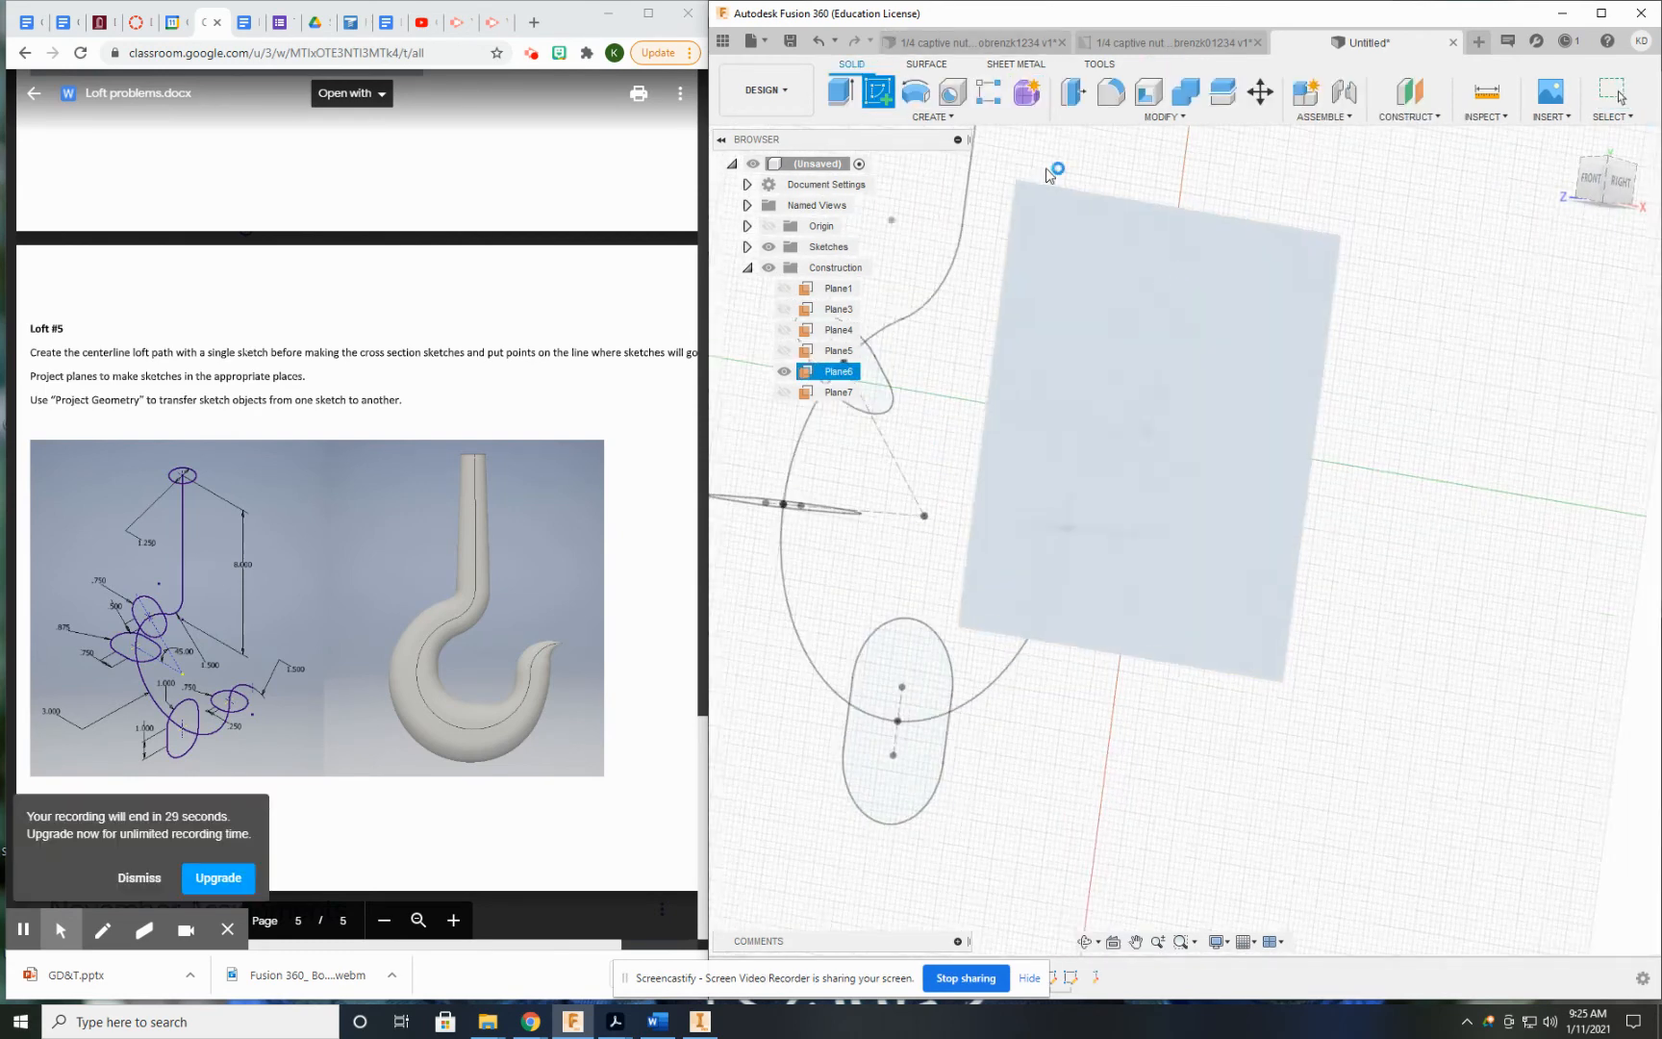
pyautogui.click(943, 117)
pyautogui.click(934, 308)
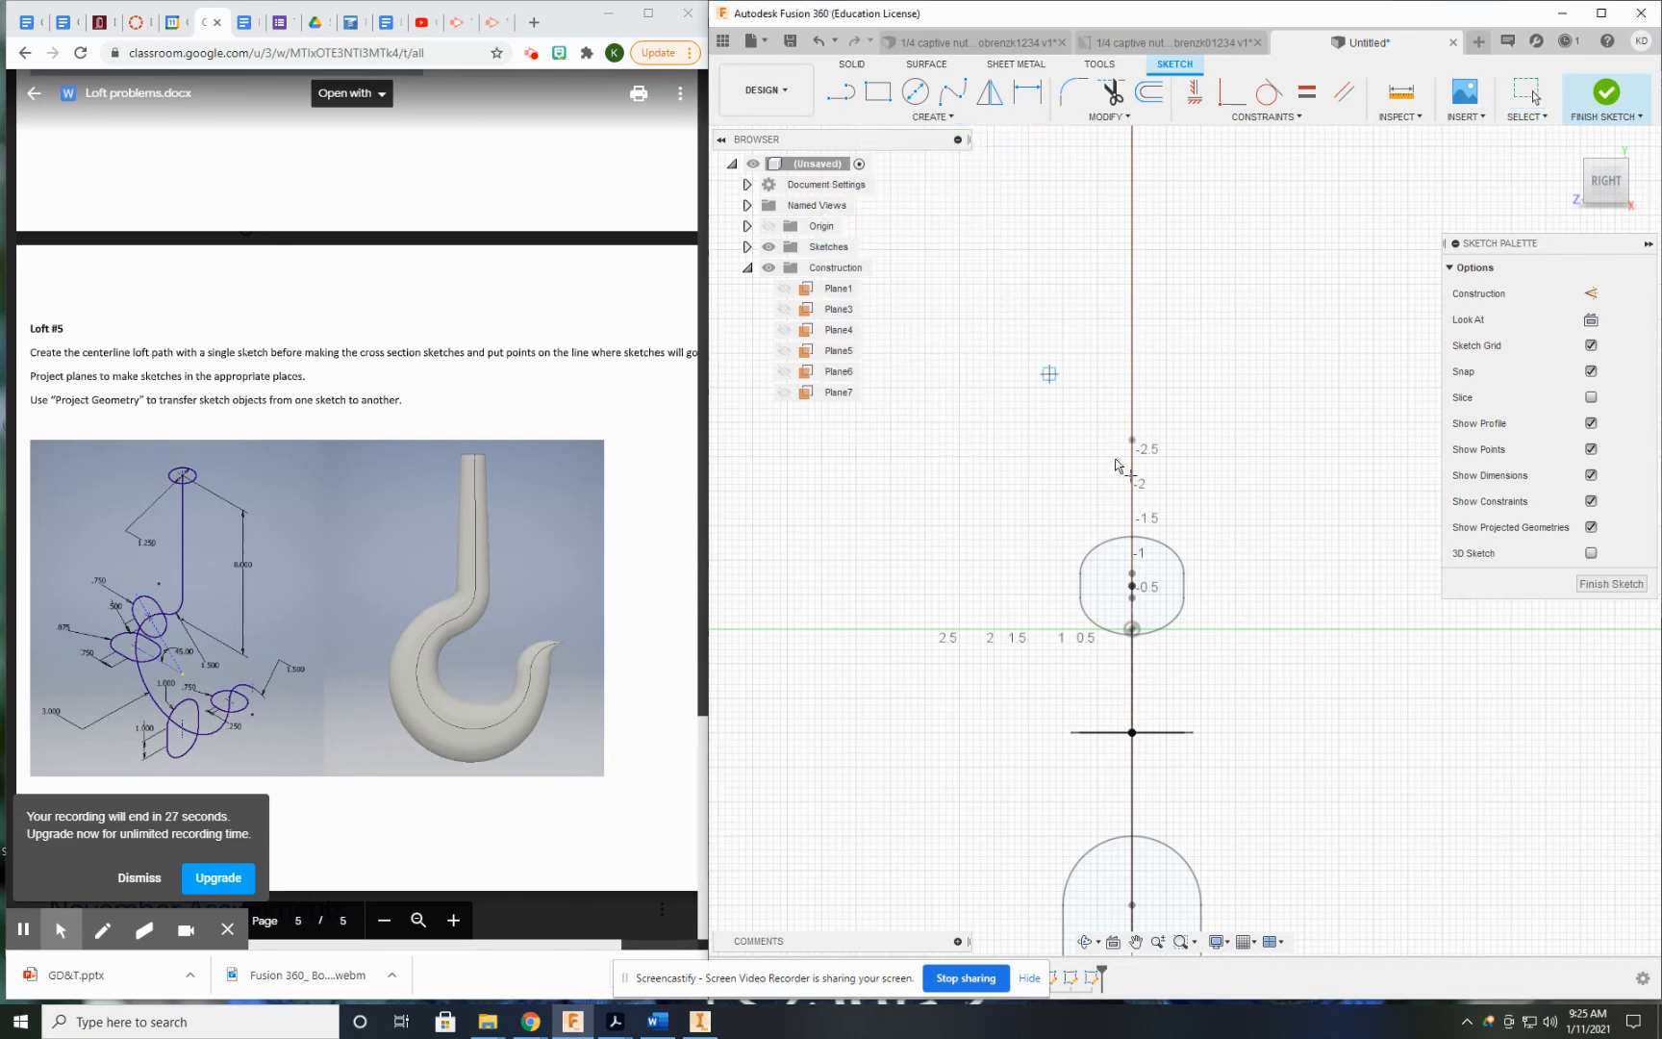
pyautogui.moveTo(1188, 683)
pyautogui.keyDown('shift'); pyautogui.mouseDown(button='middle')
pyautogui.moveTo(1209, 675)
pyautogui.moveTo(1116, 681)
pyautogui.mouseUp(button='middle'); pyautogui.keyUp('shift')
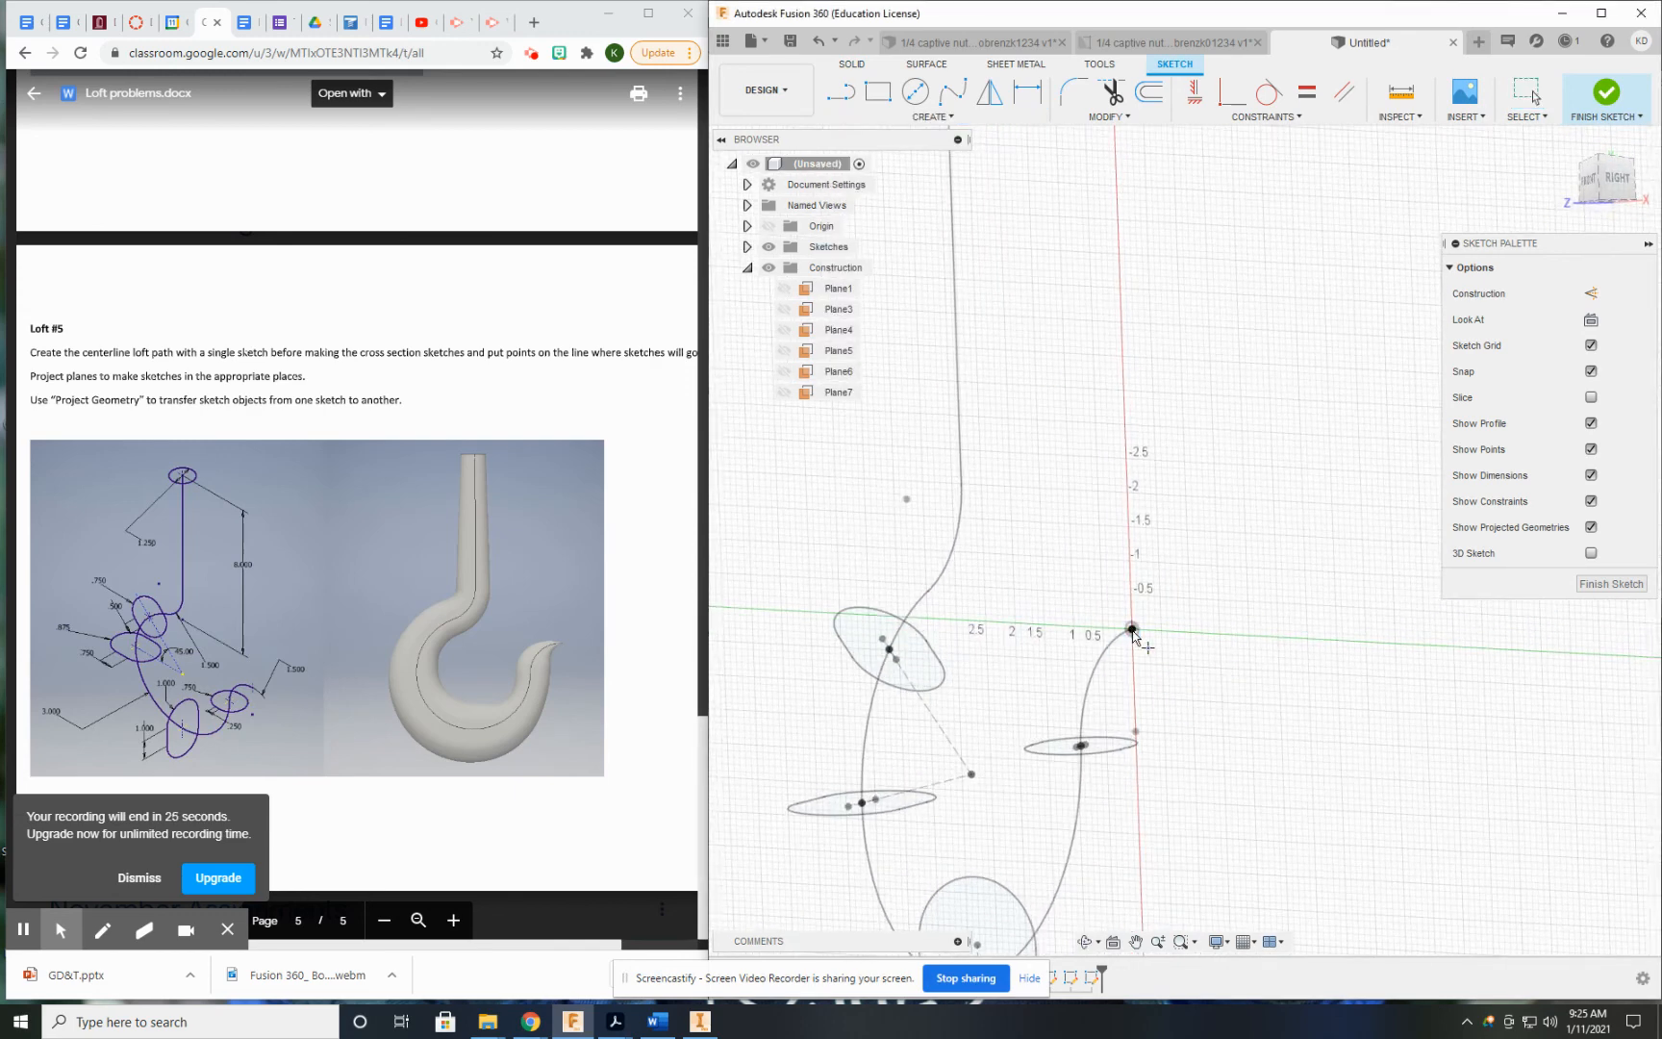
pyautogui.click(1607, 94)
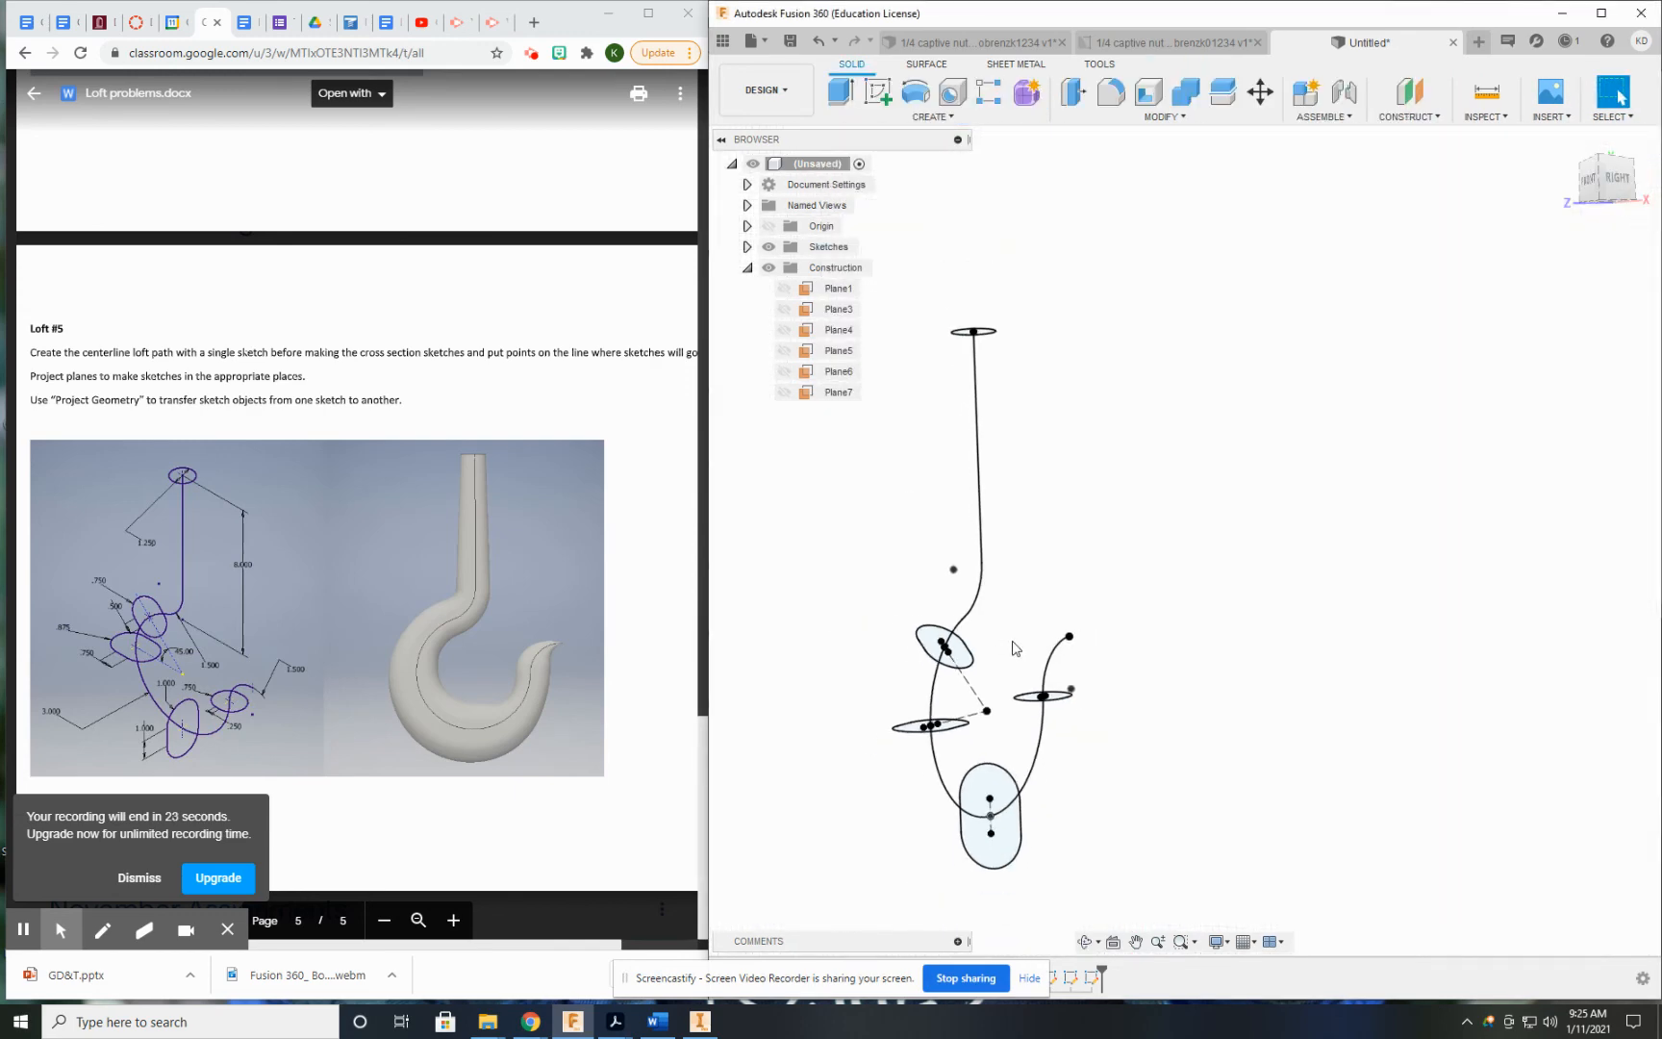
# - Set up a loft from the circle atop the shank to the angled slot below the bend, following the hook path as centerline
pyautogui.keyDown('shift'); pyautogui.moveTo(1013, 647); pyautogui.dragTo(1106, 635, button='middle'); pyautogui.keyUp('shift')
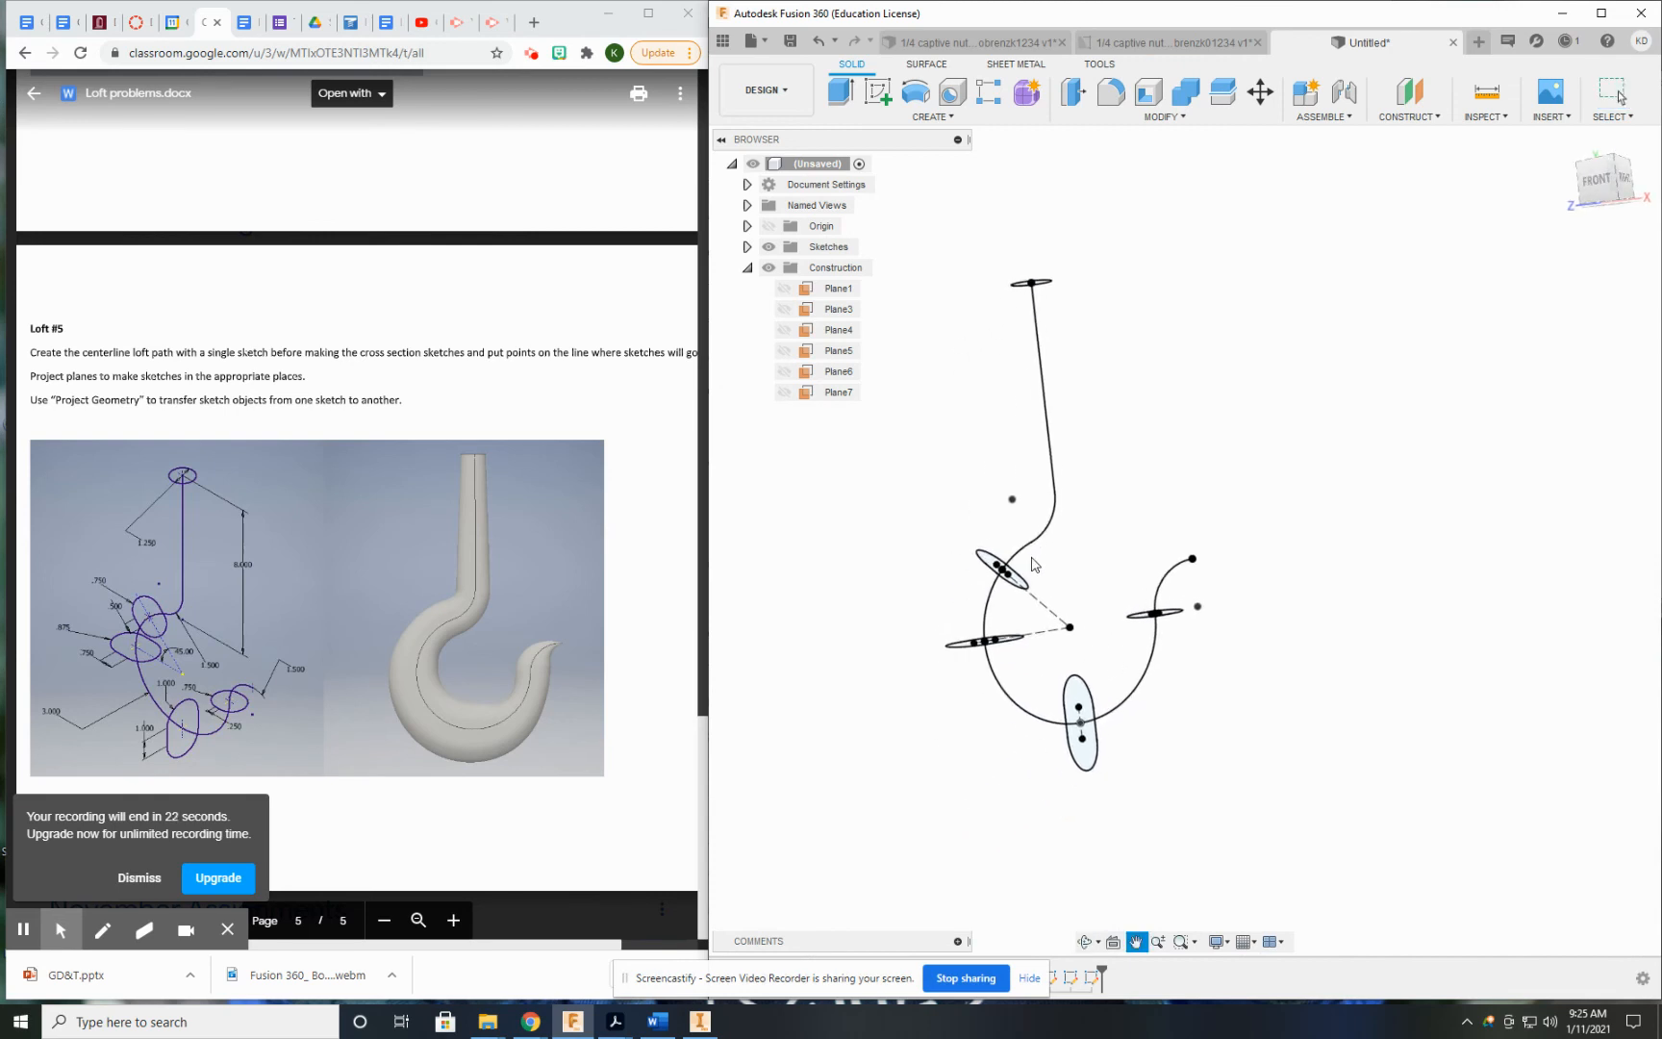
pyautogui.click(928, 117)
pyautogui.click(856, 253)
pyautogui.keyDown('shift'); pyautogui.moveTo(962, 279); pyautogui.dragTo(996, 268, button='middle'); pyautogui.keyUp('shift')
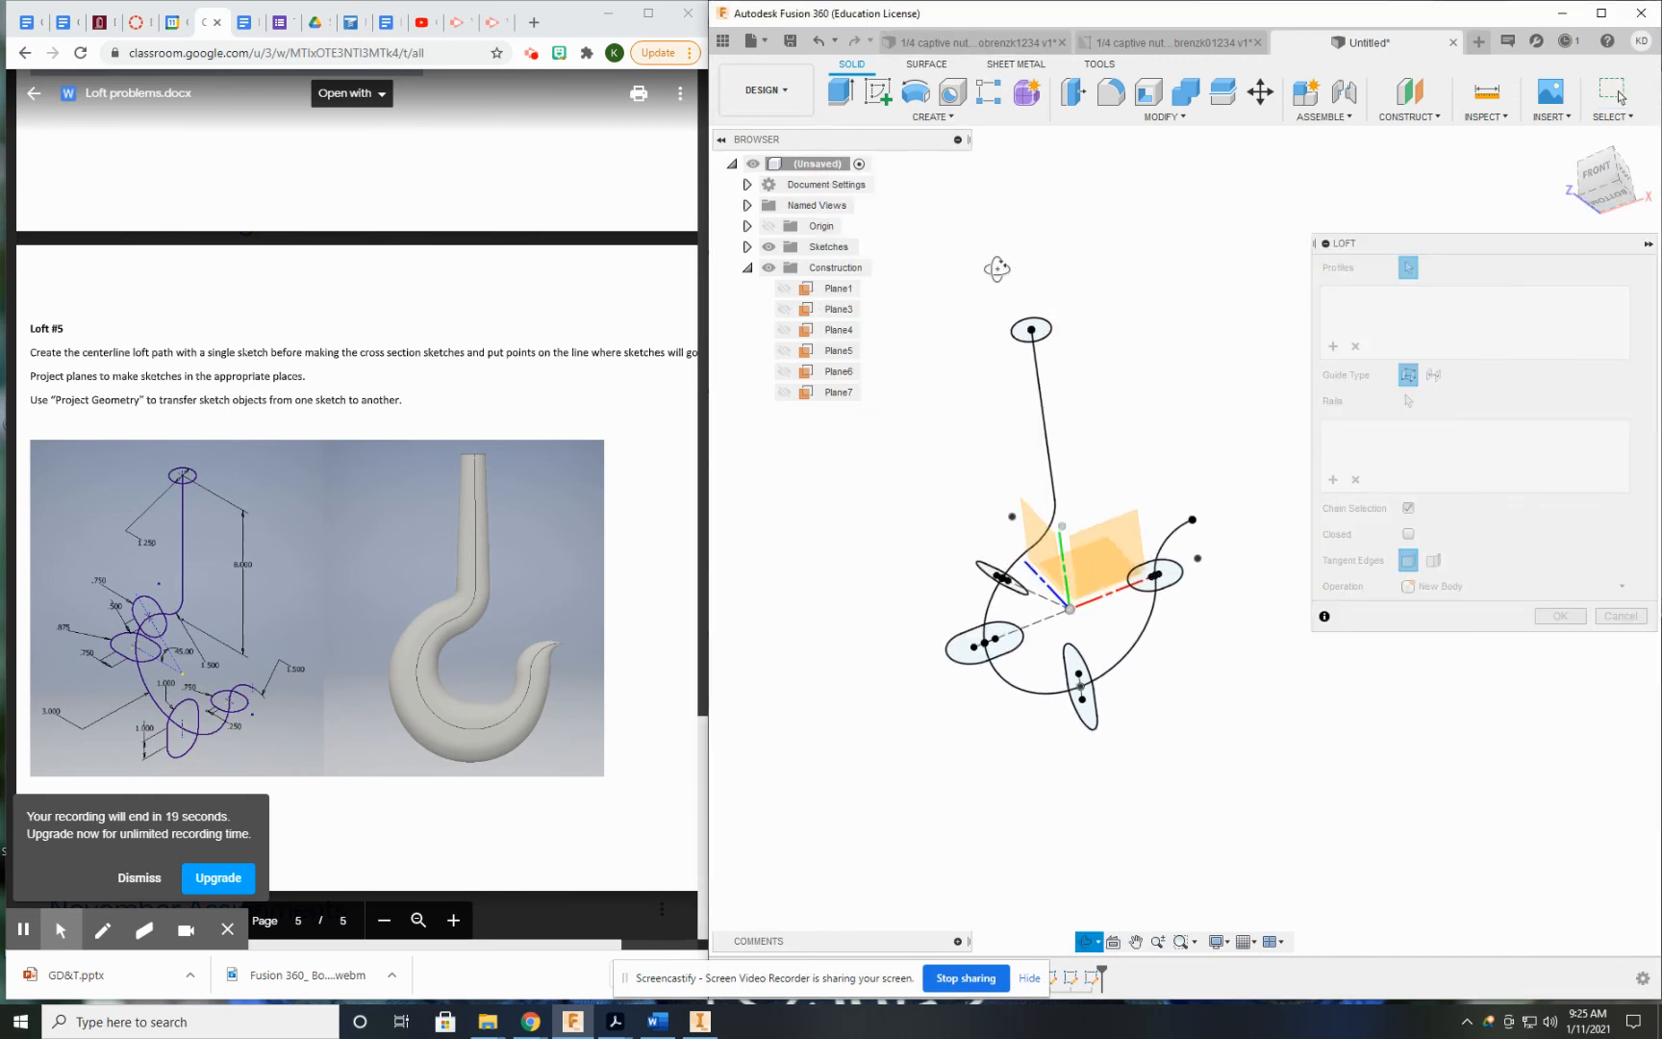
pyautogui.click(1031, 330)
pyautogui.keyDown('shift'); pyautogui.moveTo(1031, 330); pyautogui.dragTo(1047, 556, button='middle'); pyautogui.keyUp('shift')
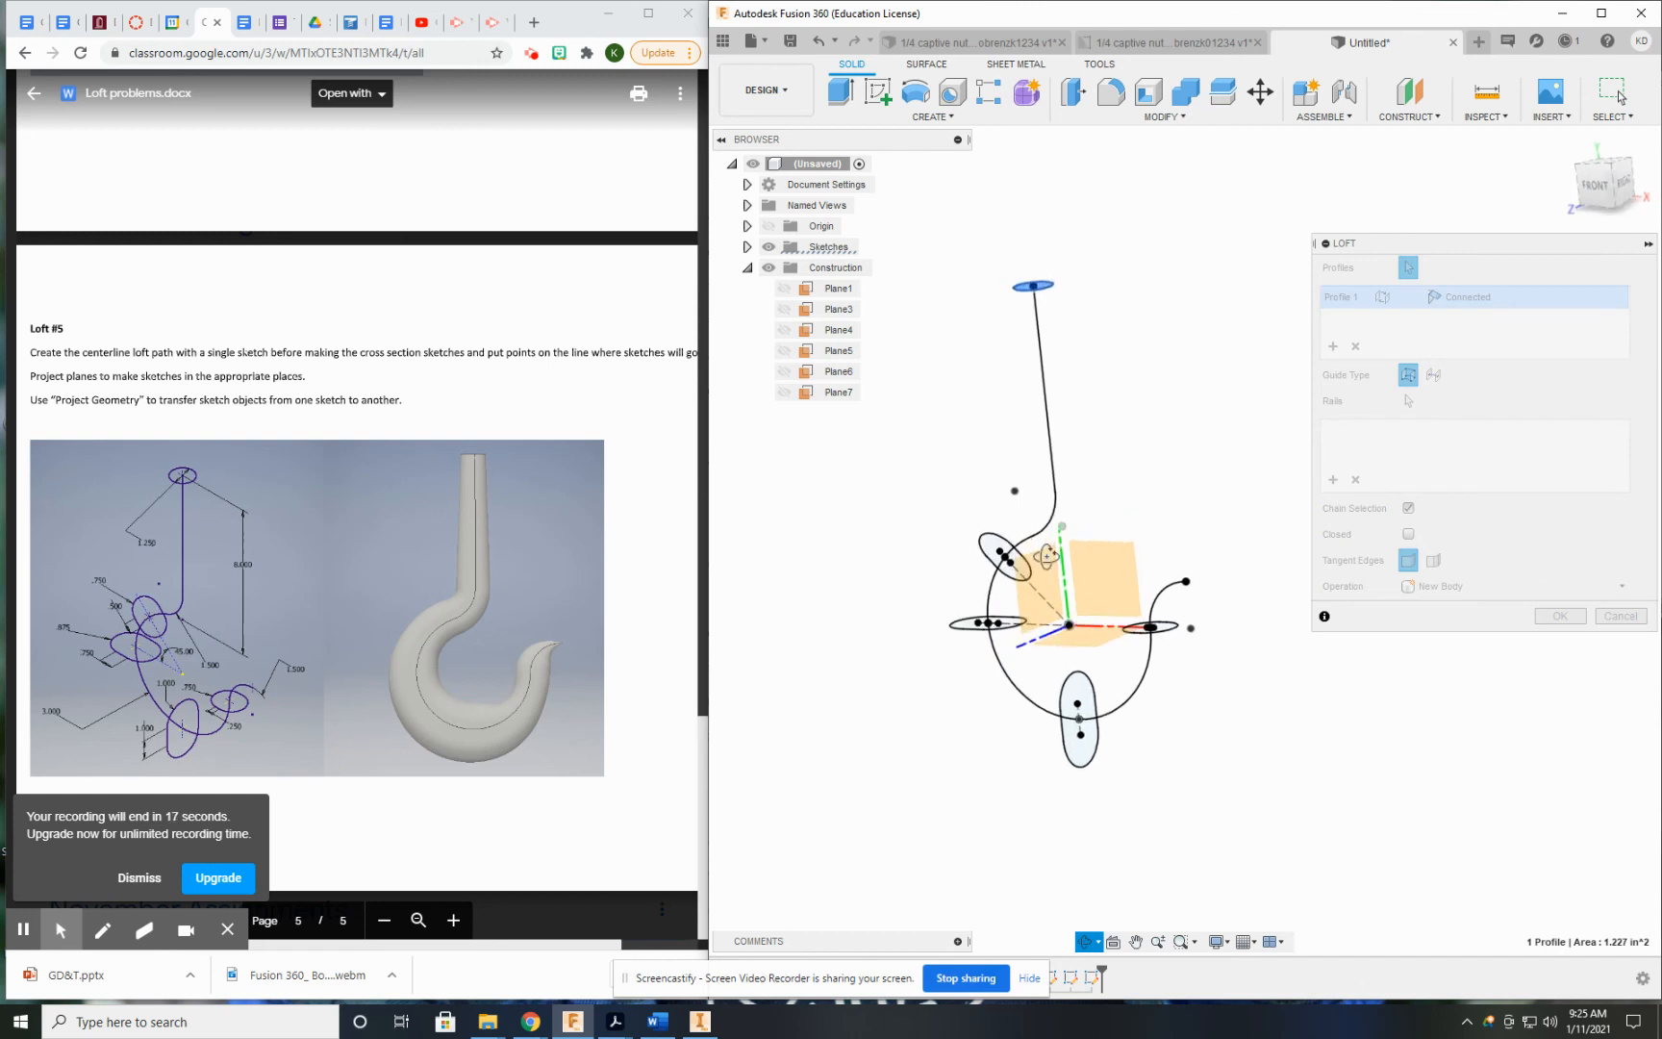
pyautogui.click(995, 546)
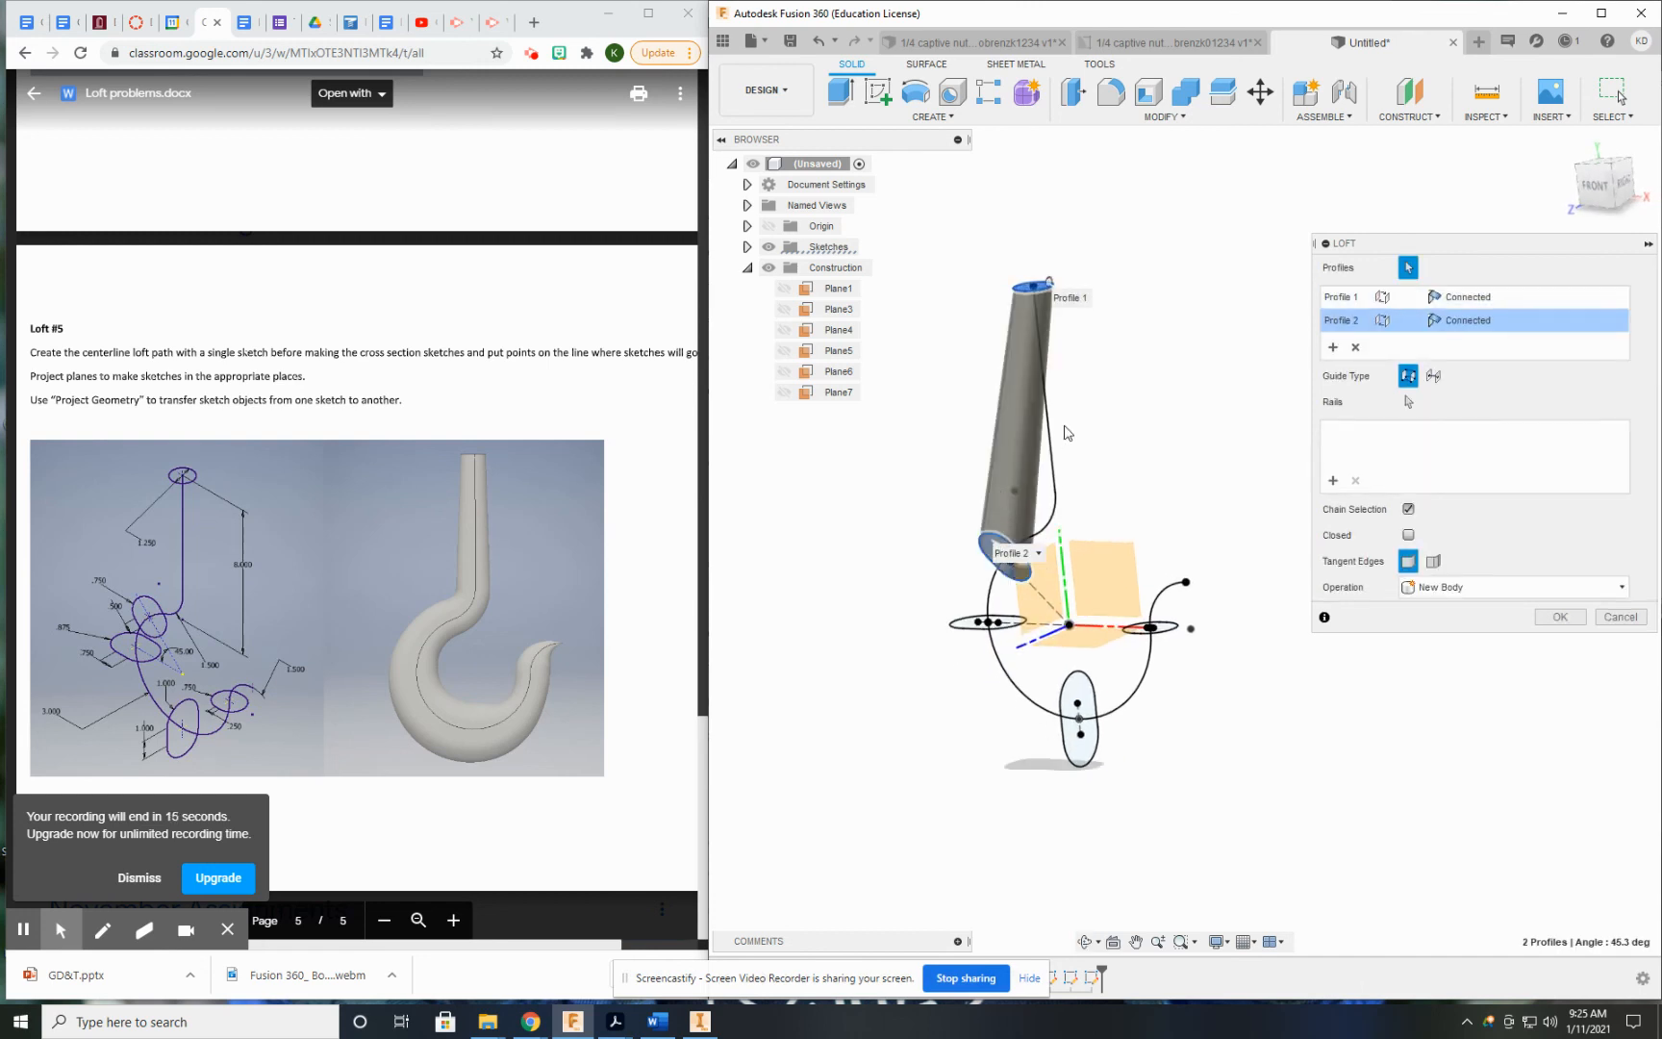
pyautogui.click(1433, 375)
pyautogui.click(1062, 498)
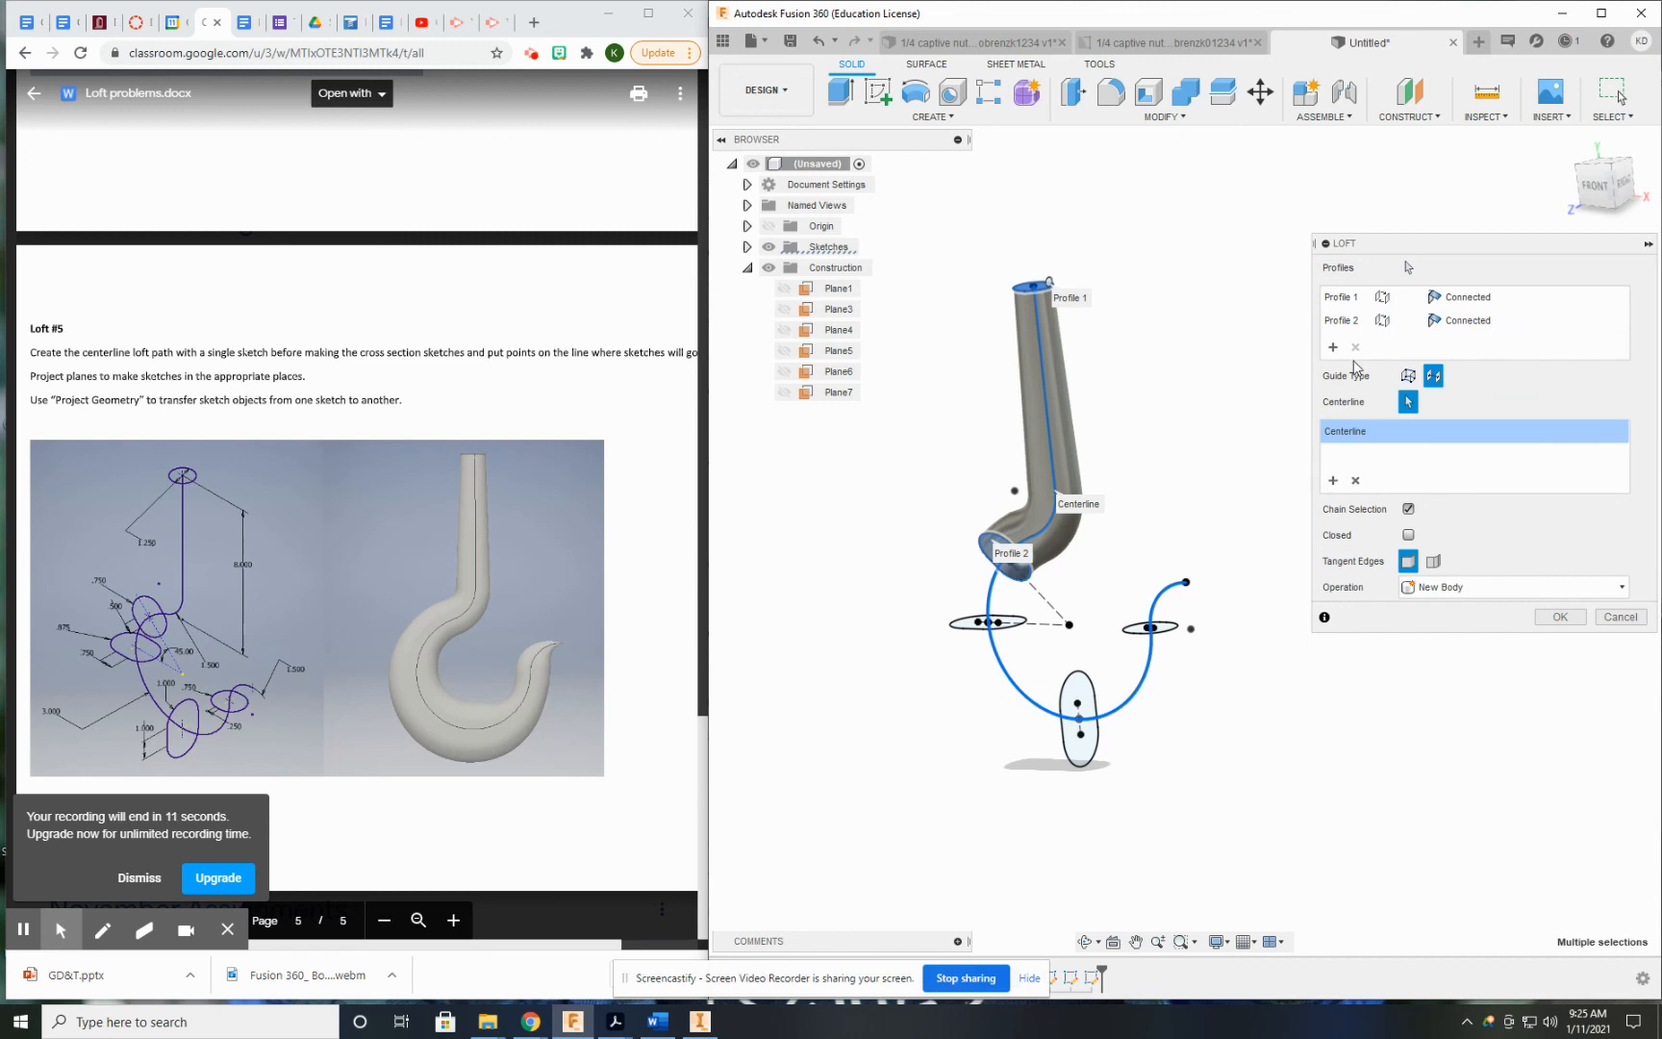
# - Add the remaining cross-sections around the hook and the end point of the tip arc as further loft profiles
pyautogui.click(969, 606)
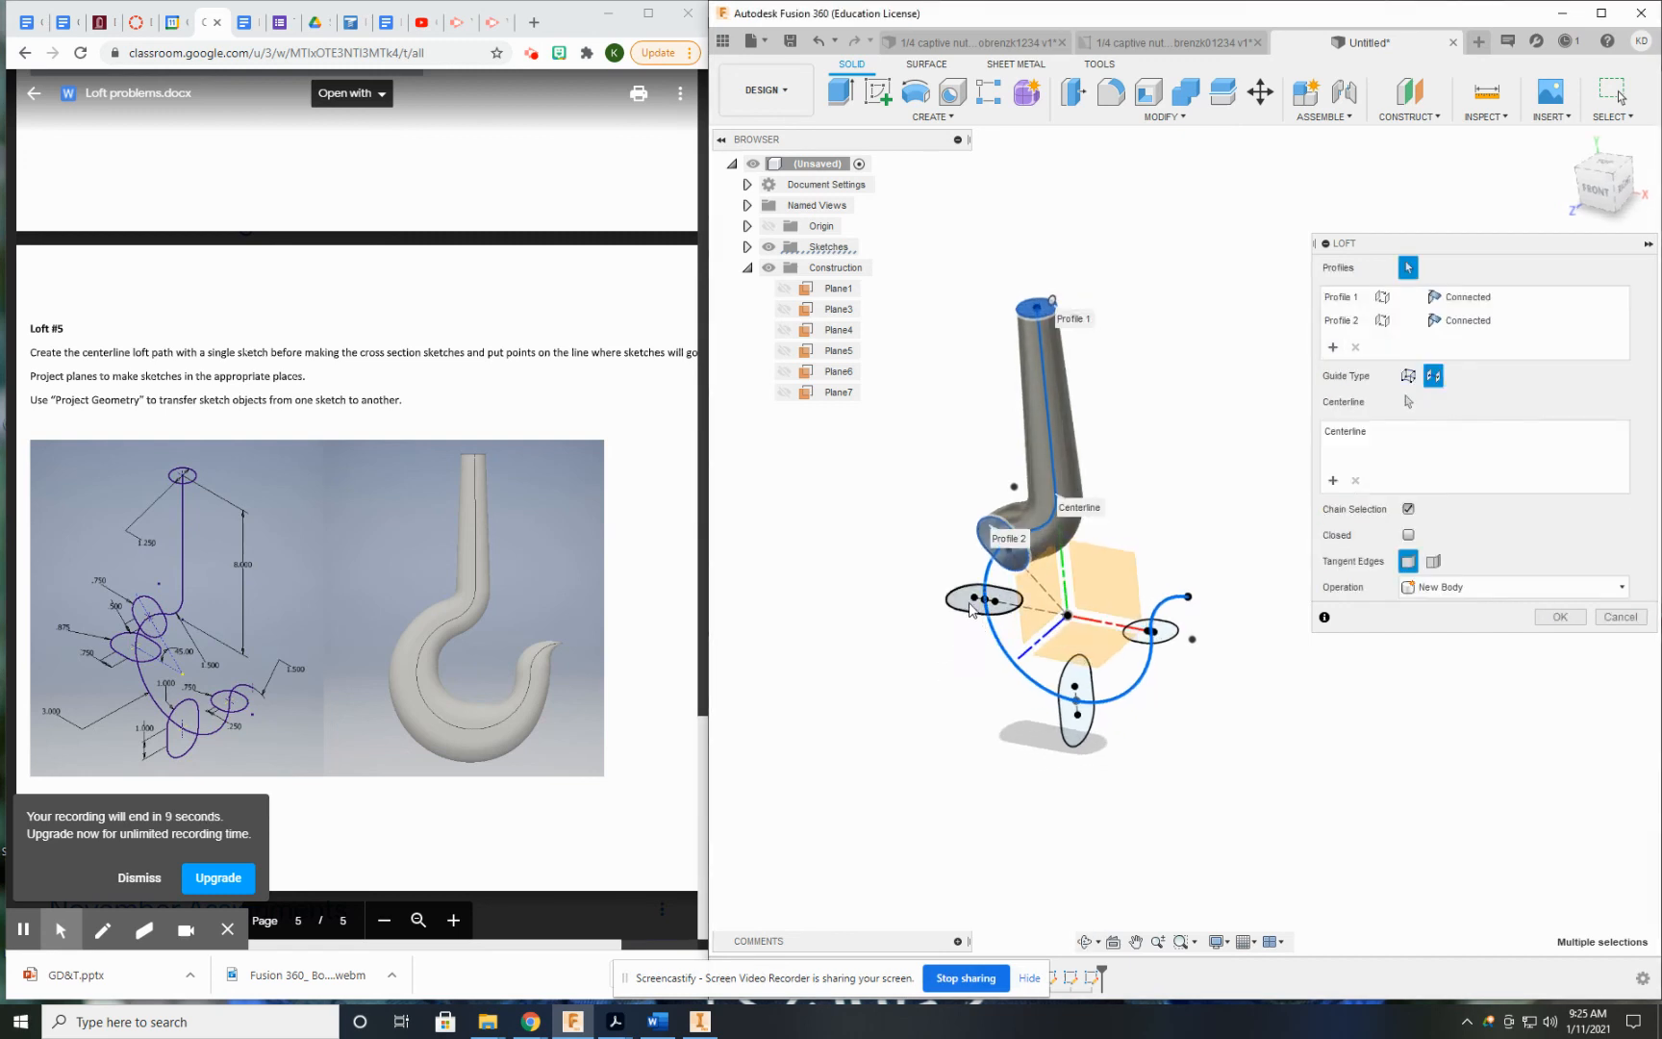
pyautogui.click(1077, 694)
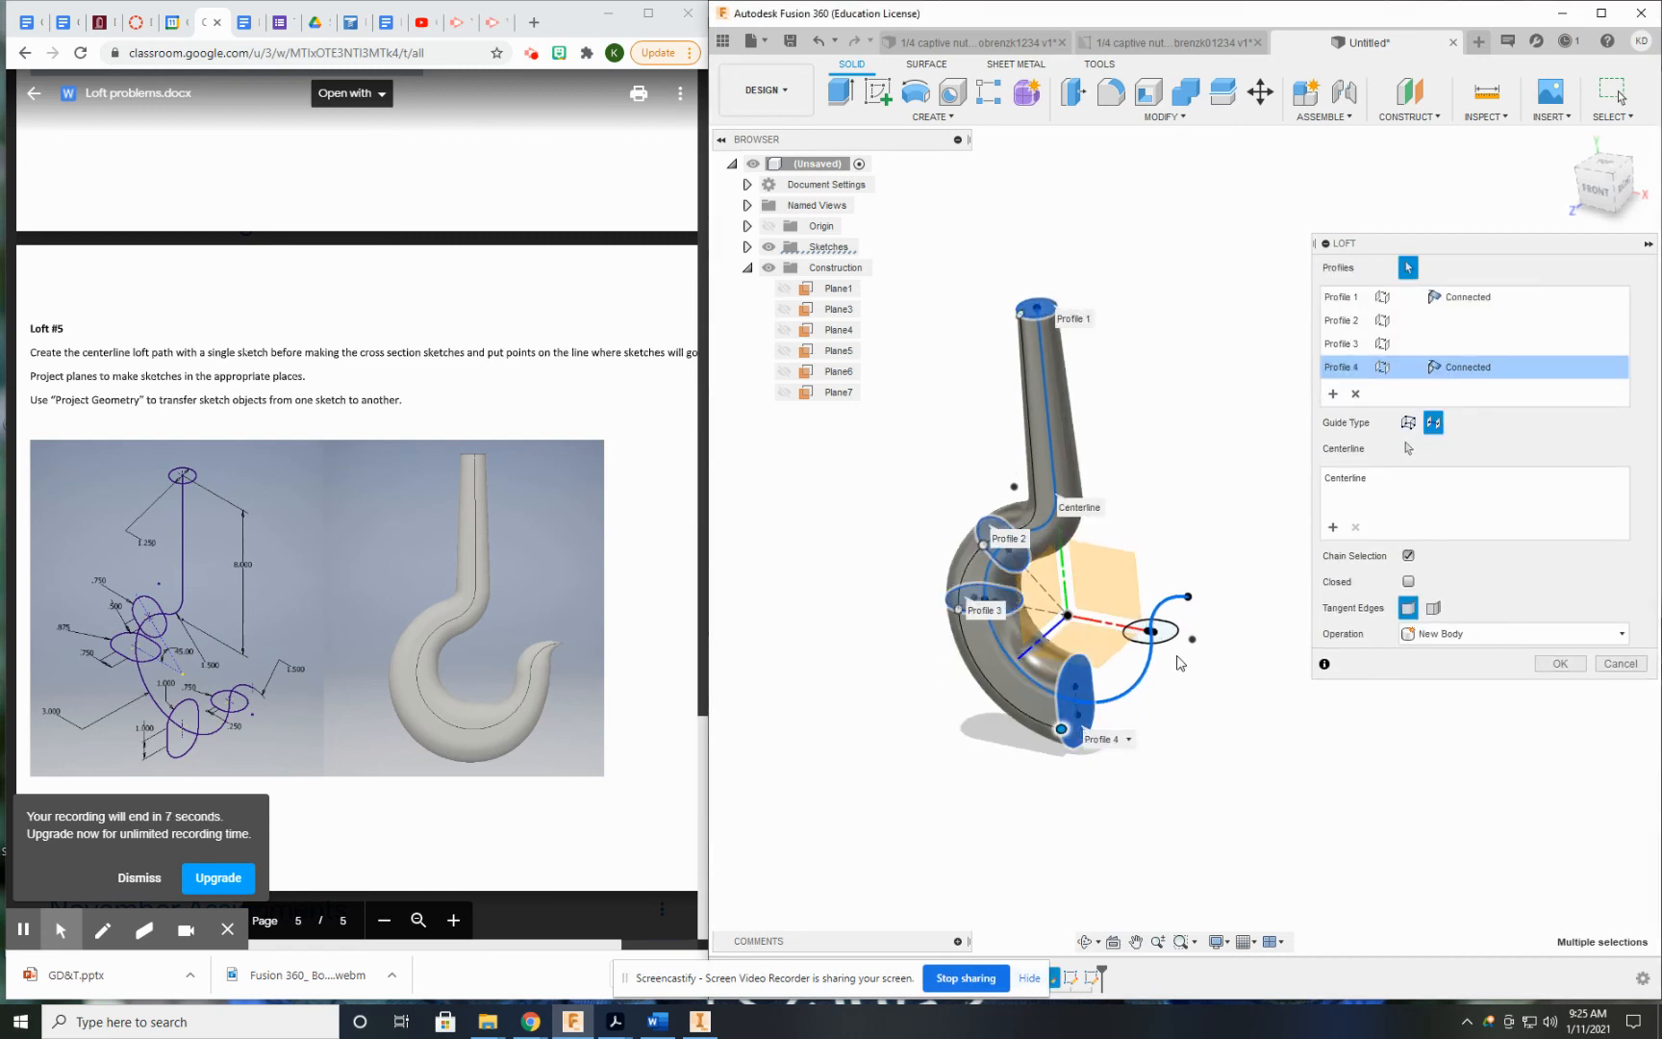
pyautogui.click(1190, 600)
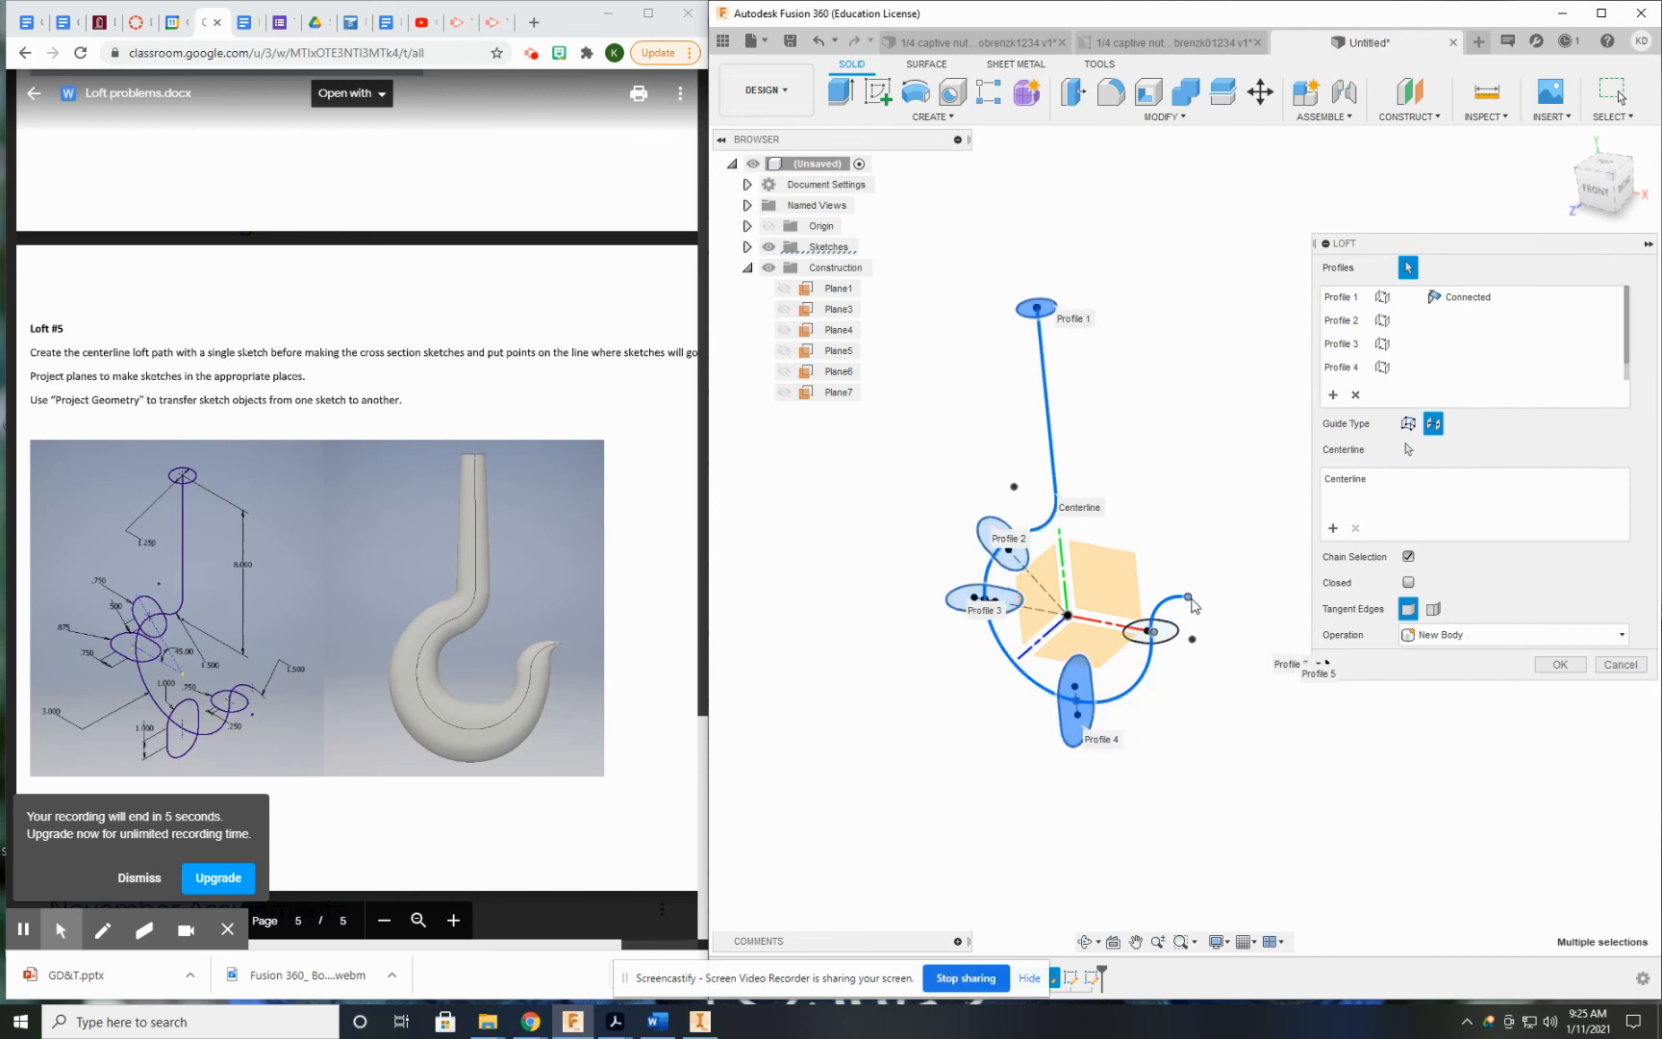